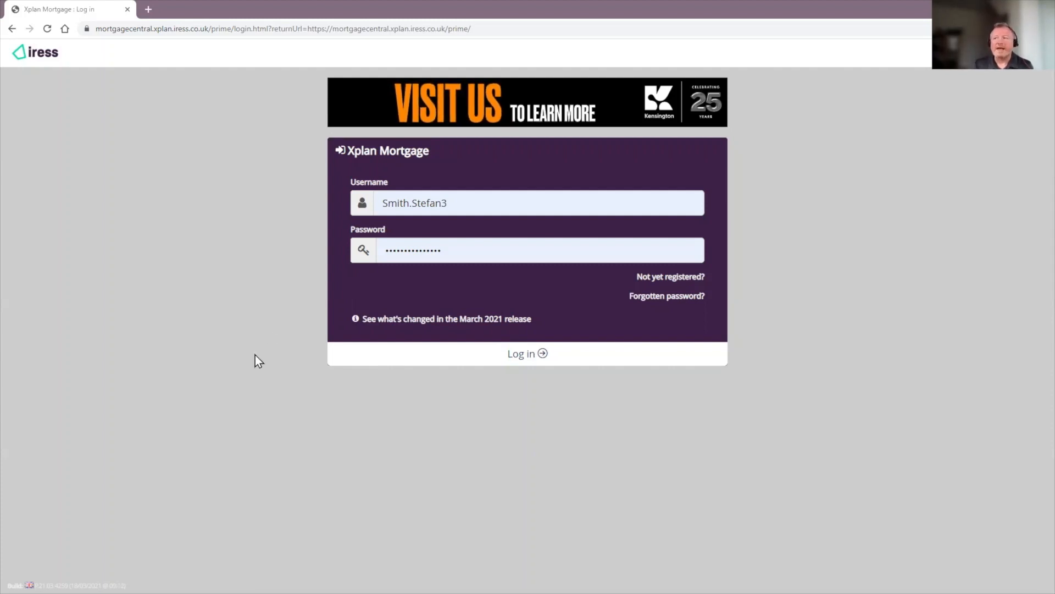
# Step: Log in to Xplan Mortgage, reach the case Illustrations, and open a new browser tab
pyautogui.click(518, 356)
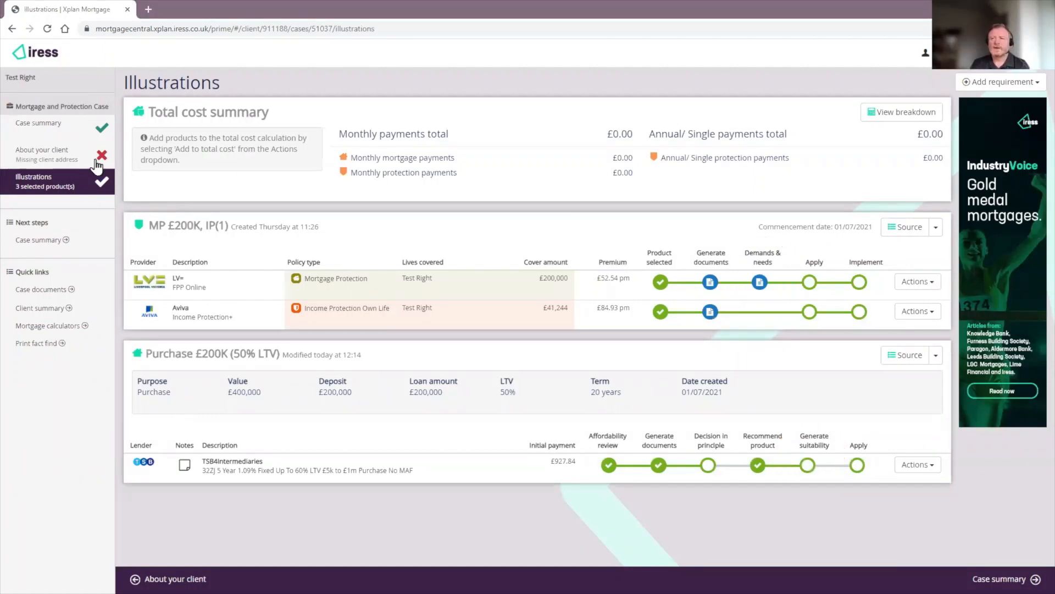
pyautogui.click(148, 9)
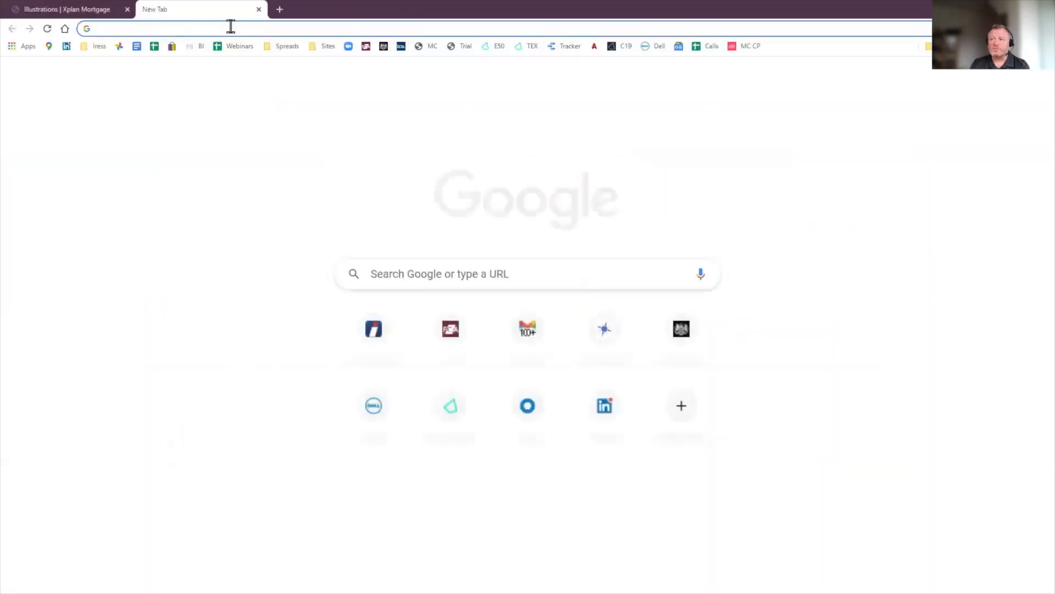
# Step: Sign in to Iress Client Online as the client and view documents awaiting signature
pyautogui.click(733, 46)
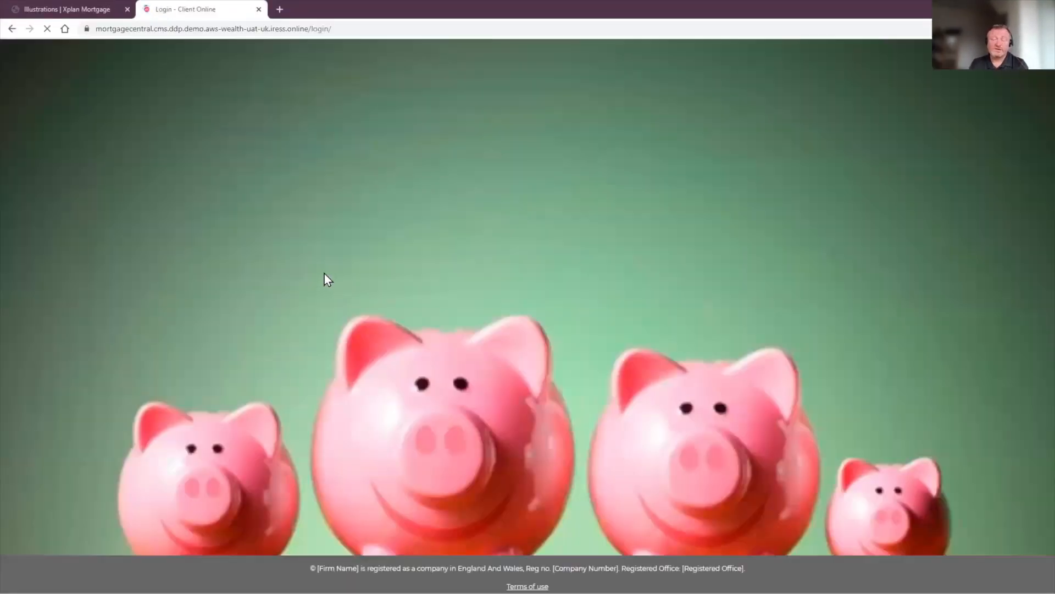
pyautogui.click(463, 387)
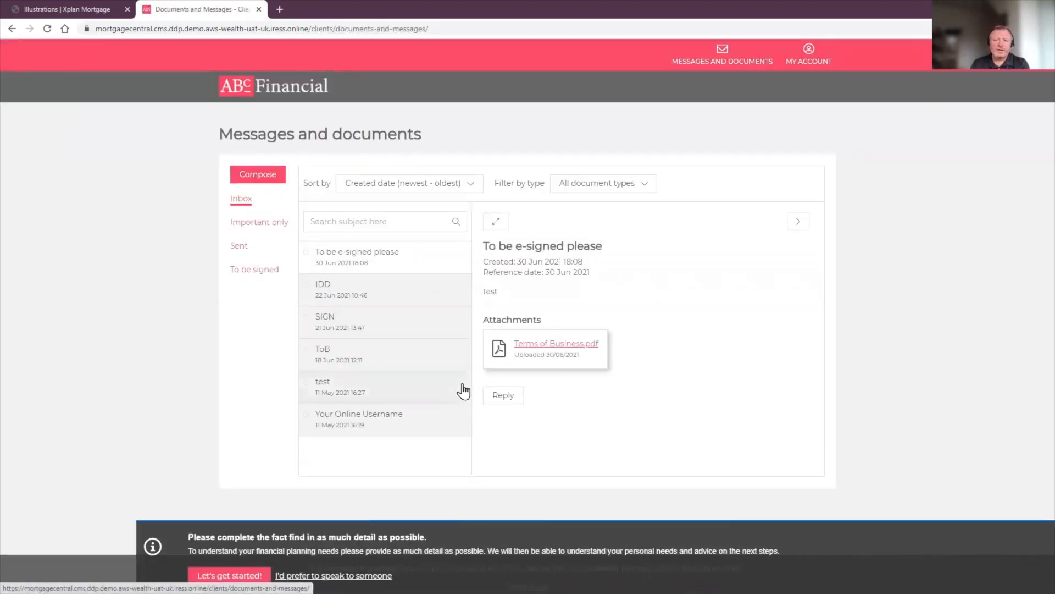
pyautogui.click(245, 277)
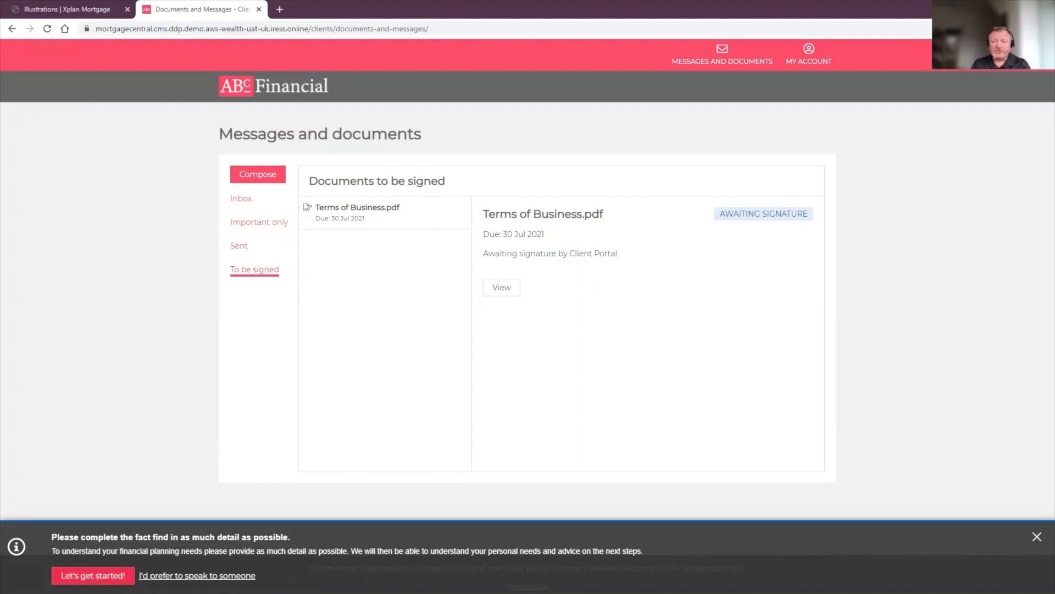
# Step: Start the client's fact find and begin at the About you section
pyautogui.click(93, 575)
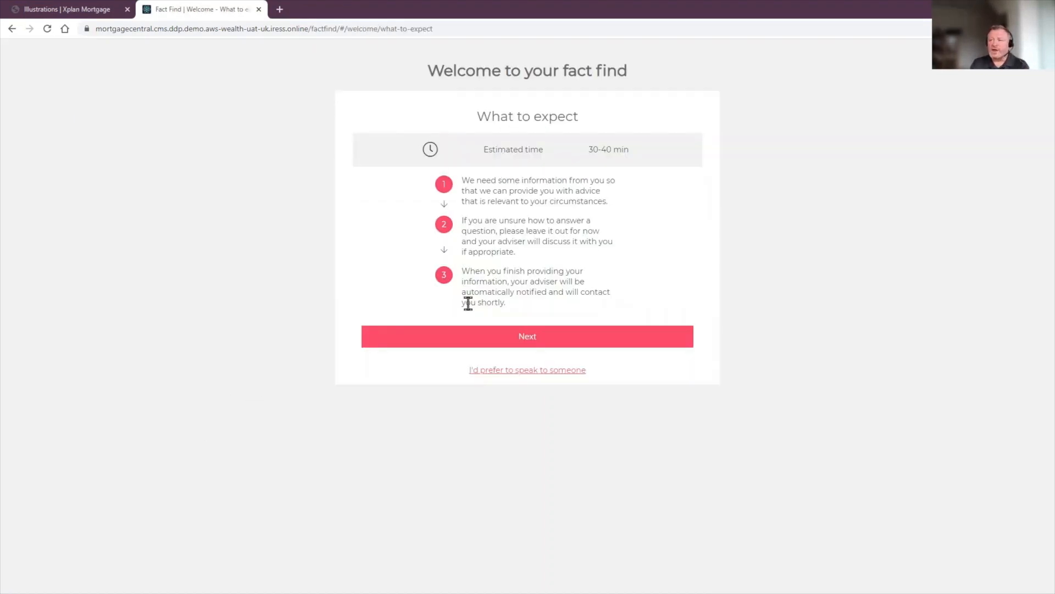
pyautogui.click(523, 343)
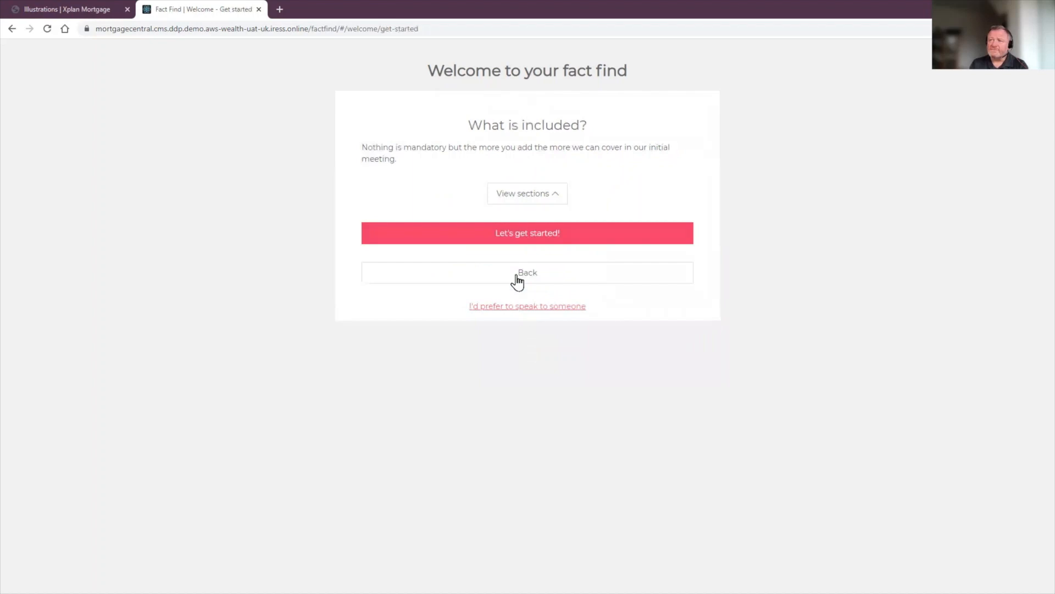
pyautogui.click(528, 194)
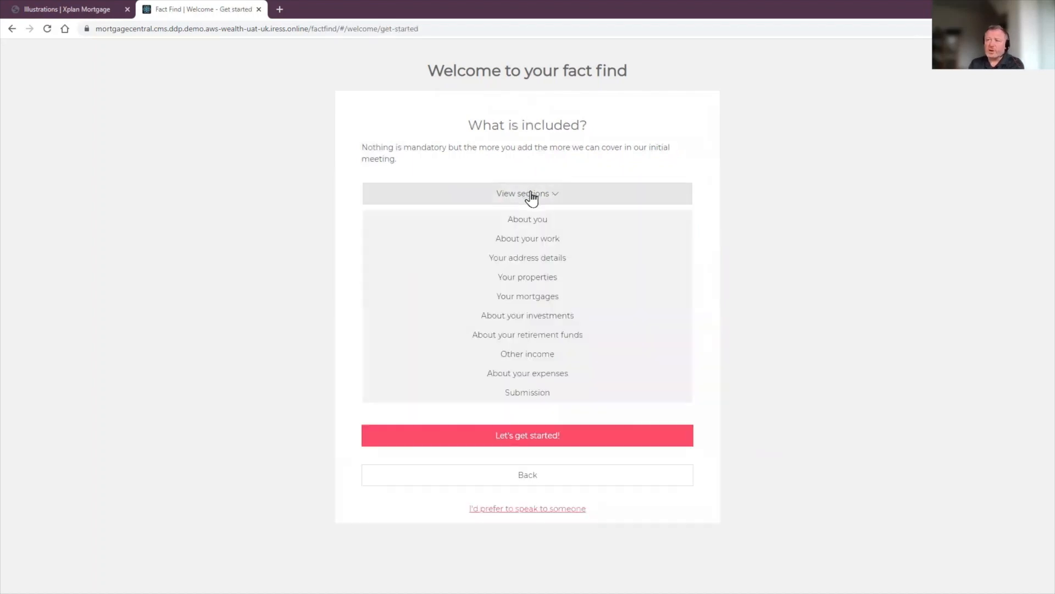
pyautogui.click(519, 440)
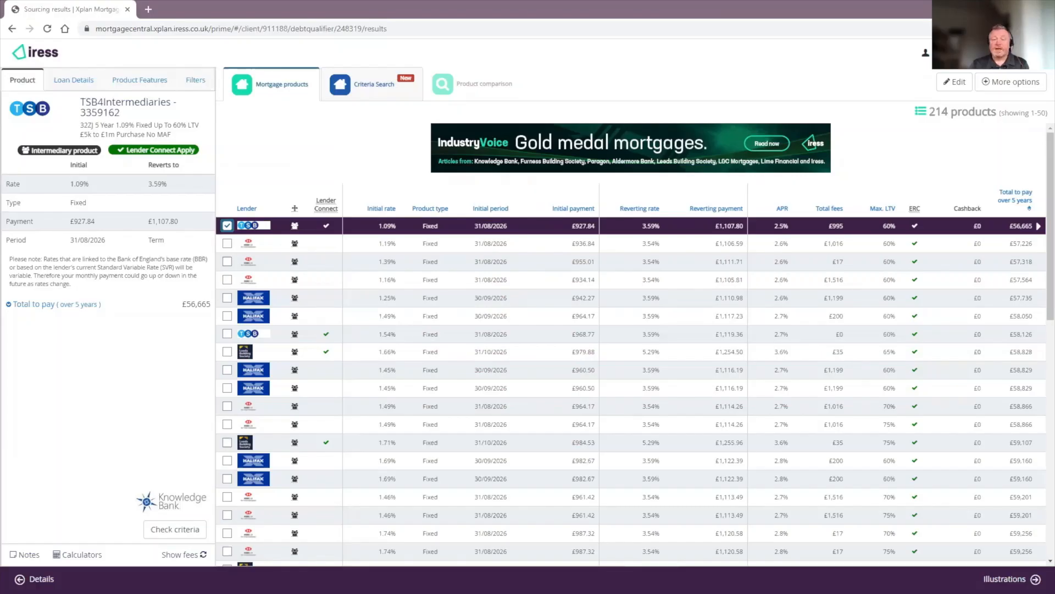
# Step: Run an eligibility check on the 6,720 sourced products with client consent confirmed
pyautogui.click(364, 98)
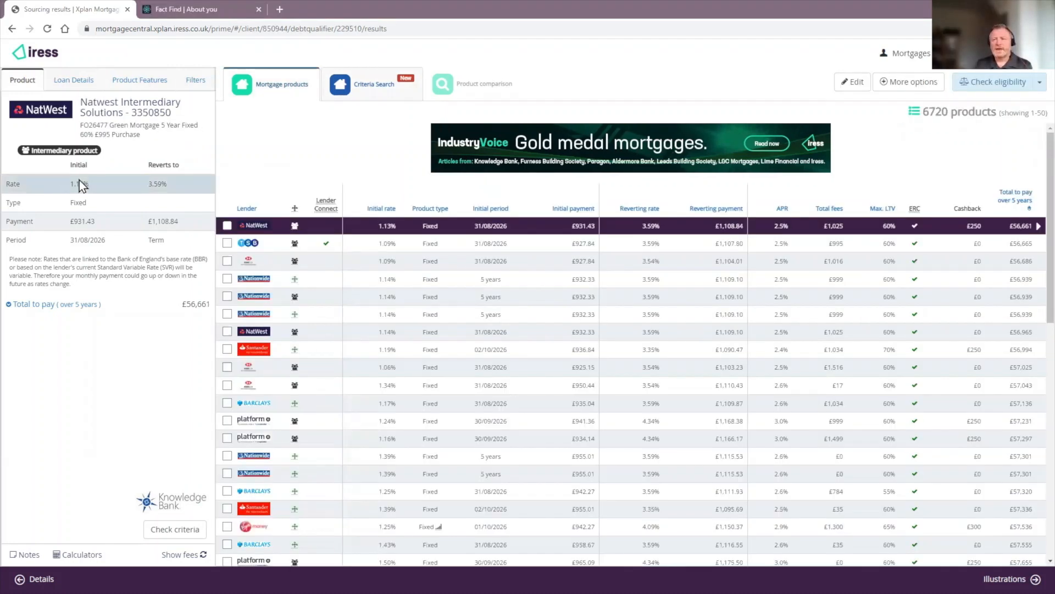
pyautogui.click(996, 83)
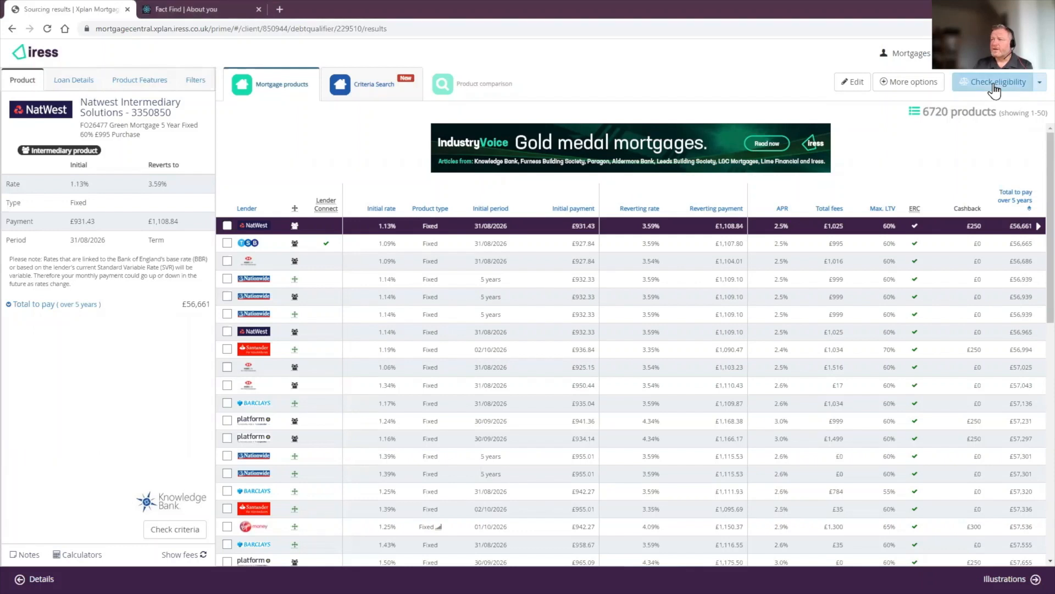
pyautogui.scroll(-3, 593, 459)
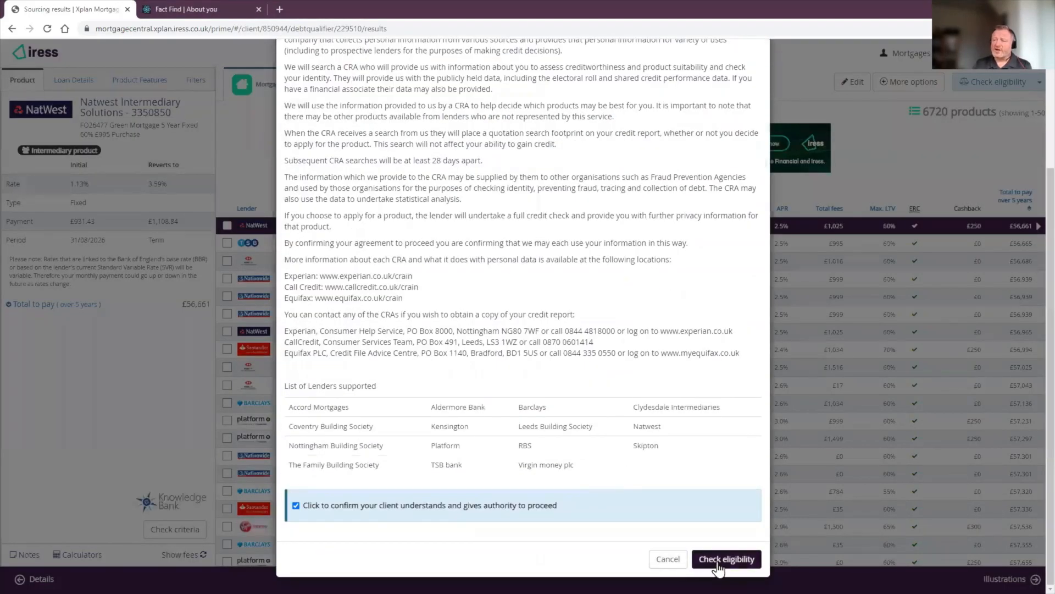
pyautogui.click(714, 558)
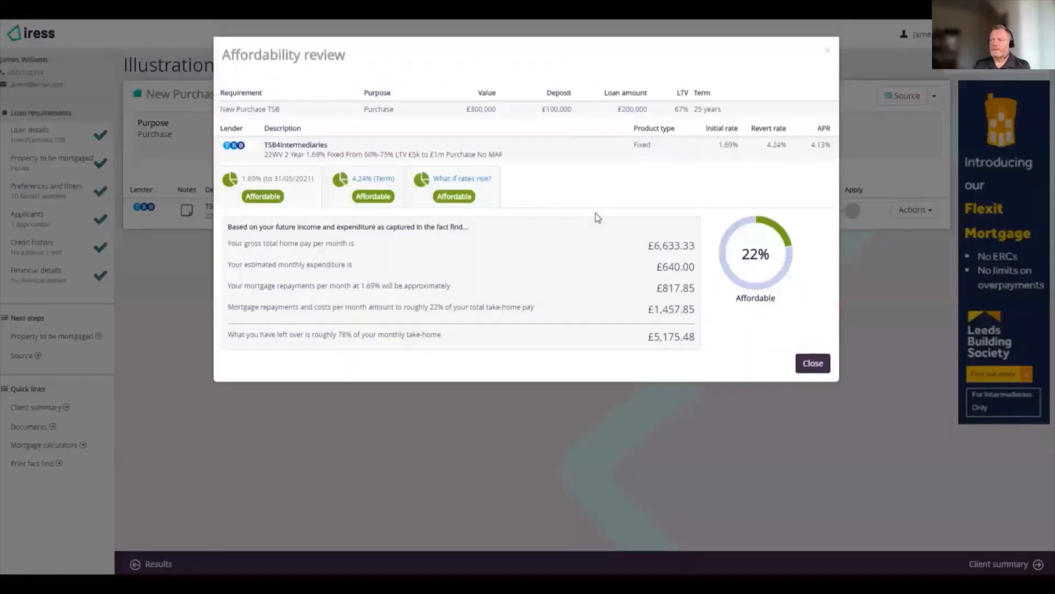
# Step: Generate the TSB product documents using the Lender Connect procuration channel
pyautogui.click(820, 361)
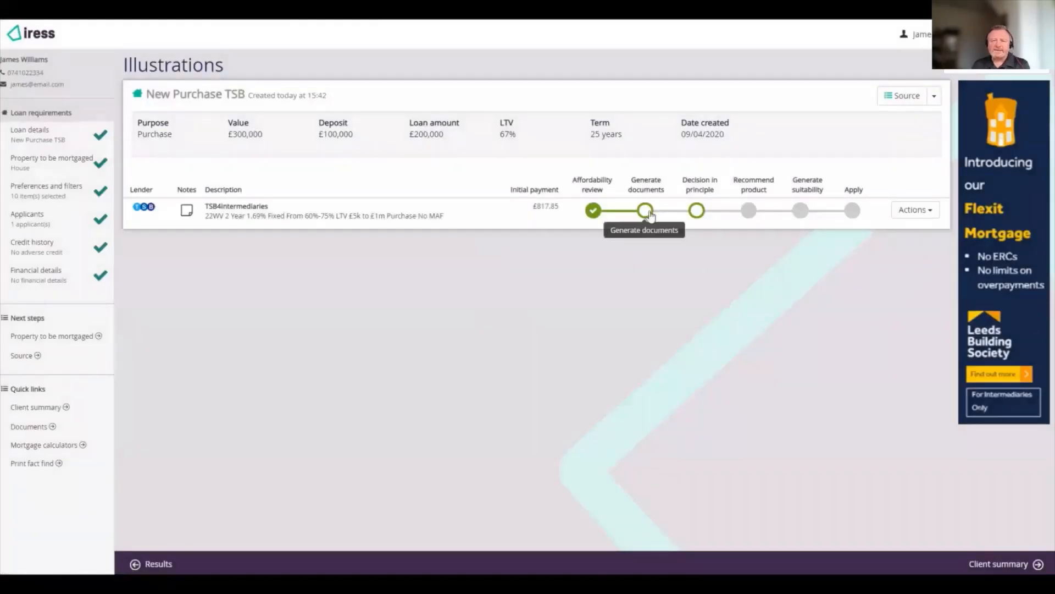
pyautogui.click(645, 211)
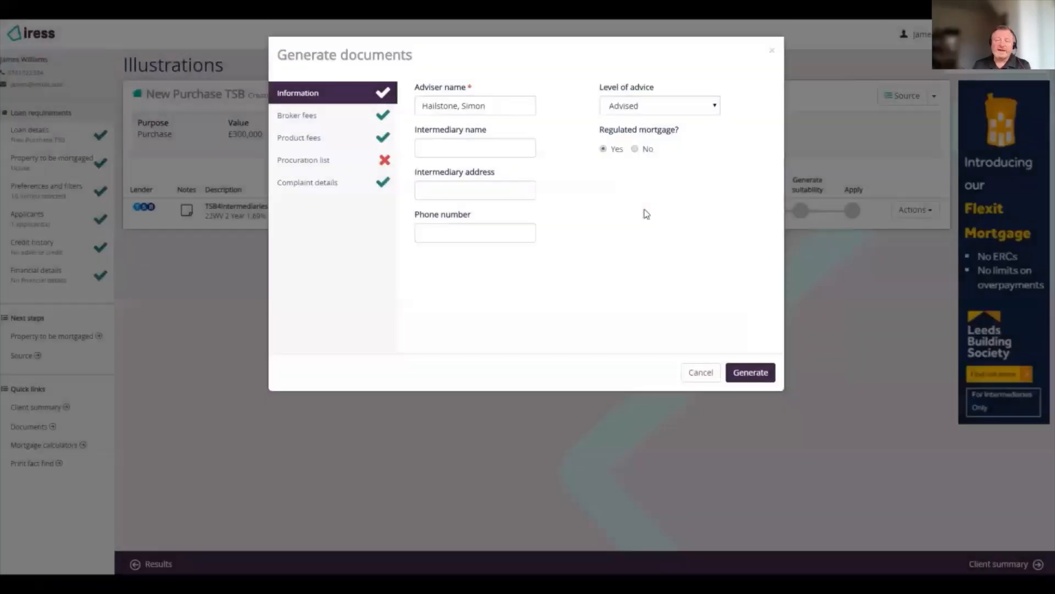
pyautogui.click(384, 163)
pyautogui.click(416, 129)
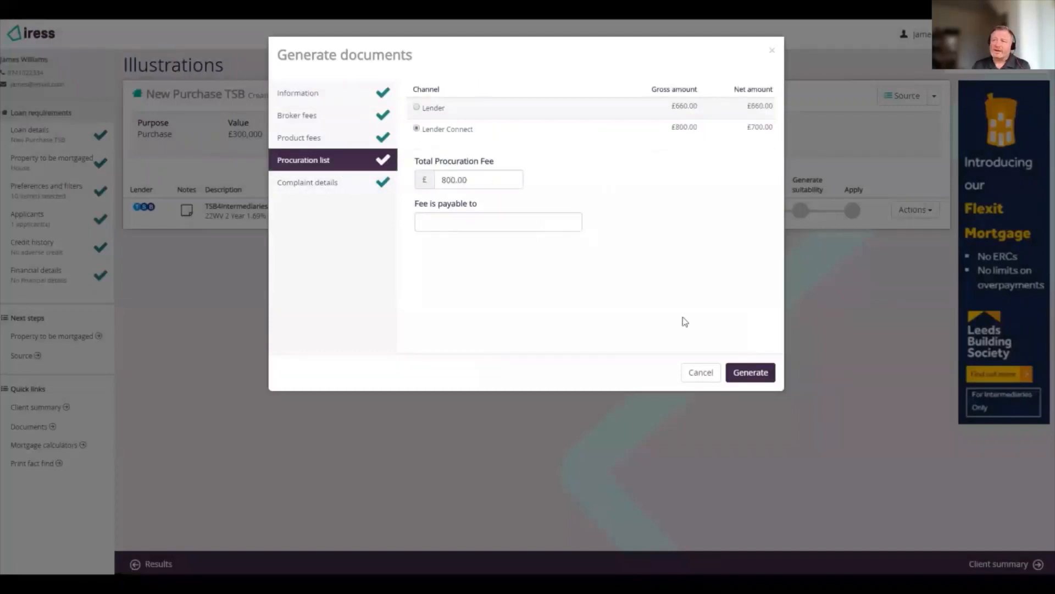
pyautogui.click(751, 372)
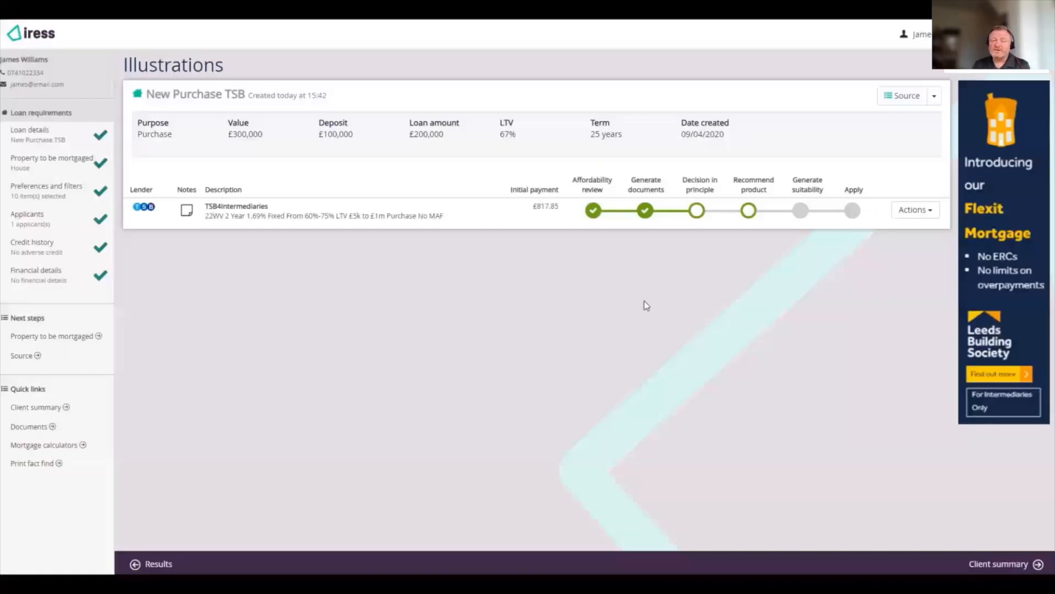
pyautogui.click(701, 212)
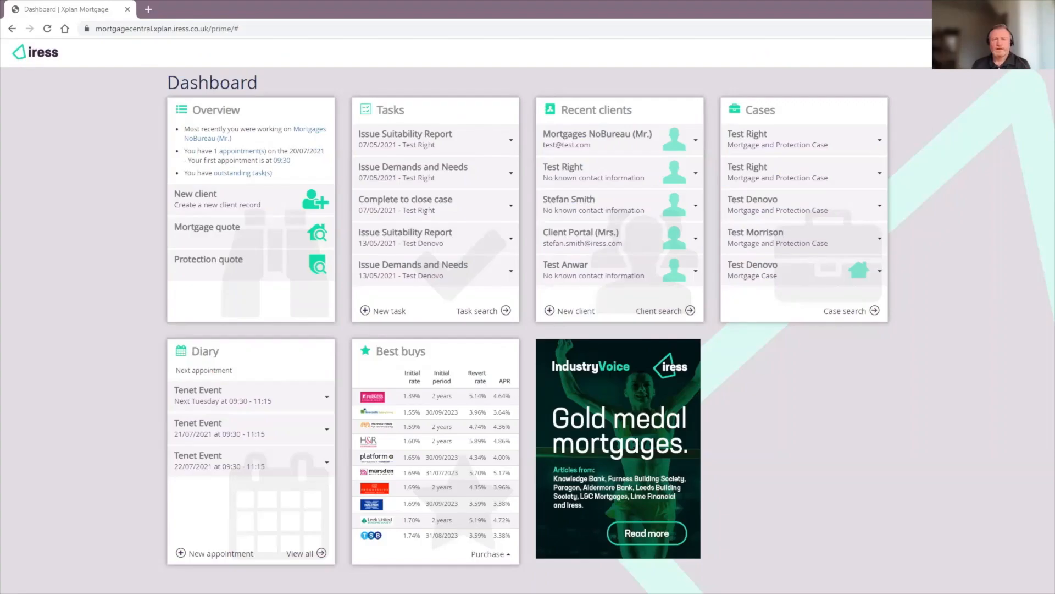
# Step: Start a new mortgage quote with the applicant's first and last name, gender Male, purpose Purchase
pyautogui.click(222, 235)
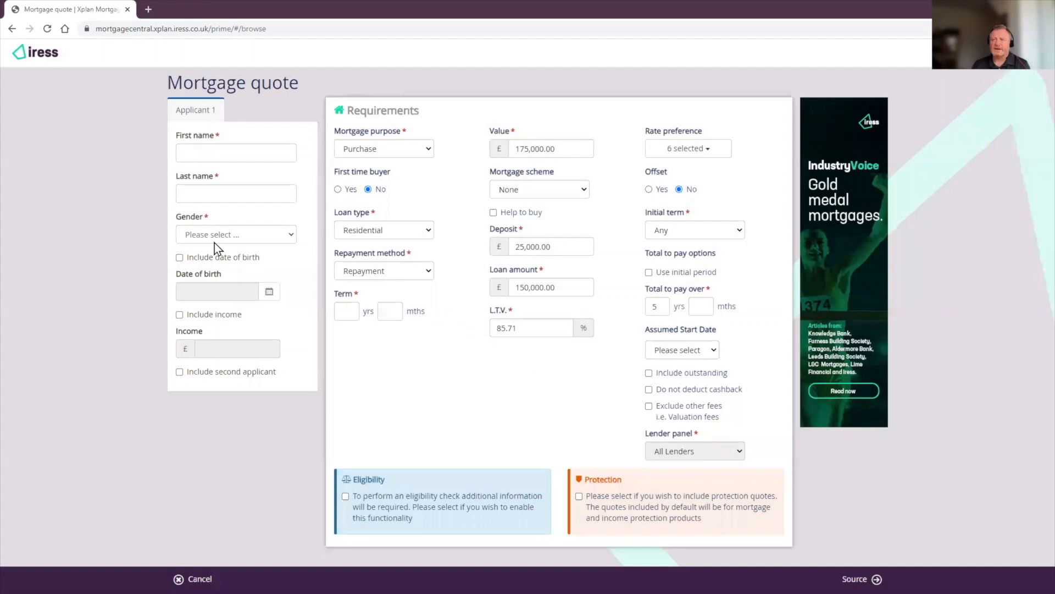
pyautogui.click(228, 154)
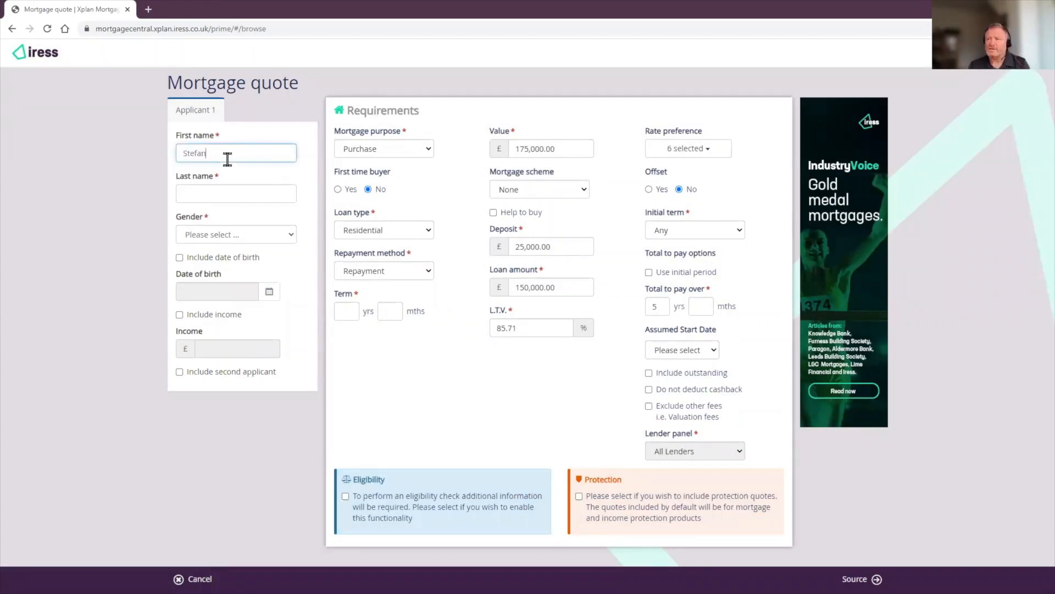
pyautogui.press('Tab')
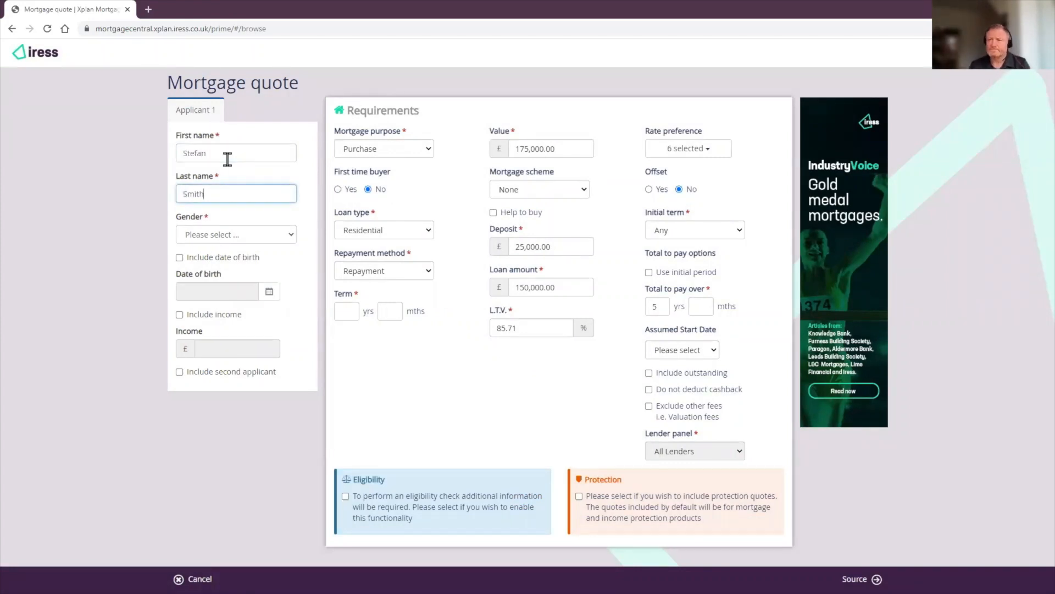
pyautogui.press('Tab')
pyautogui.click(223, 239)
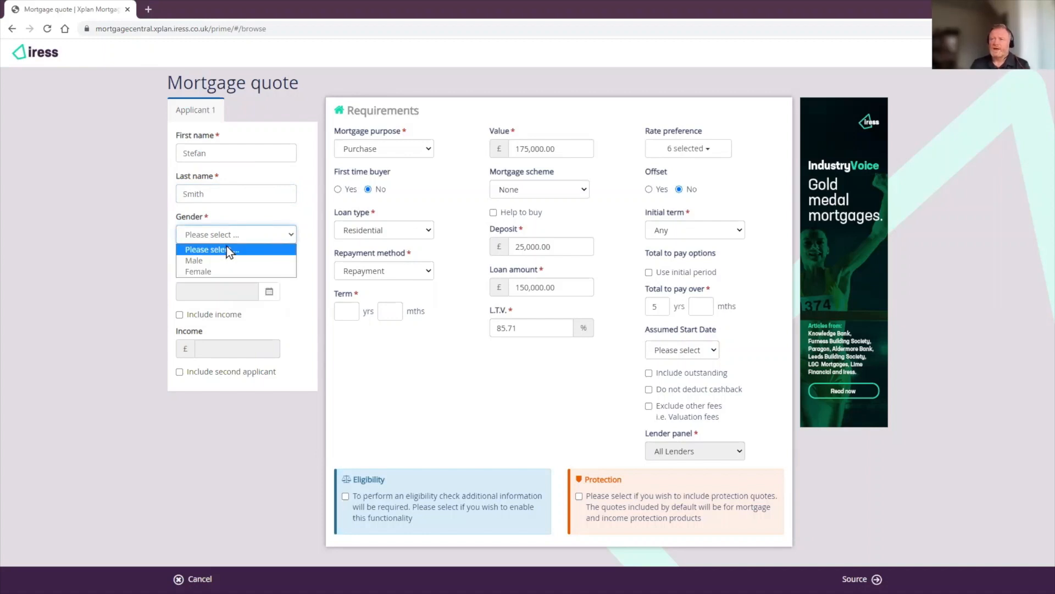
pyautogui.click(224, 259)
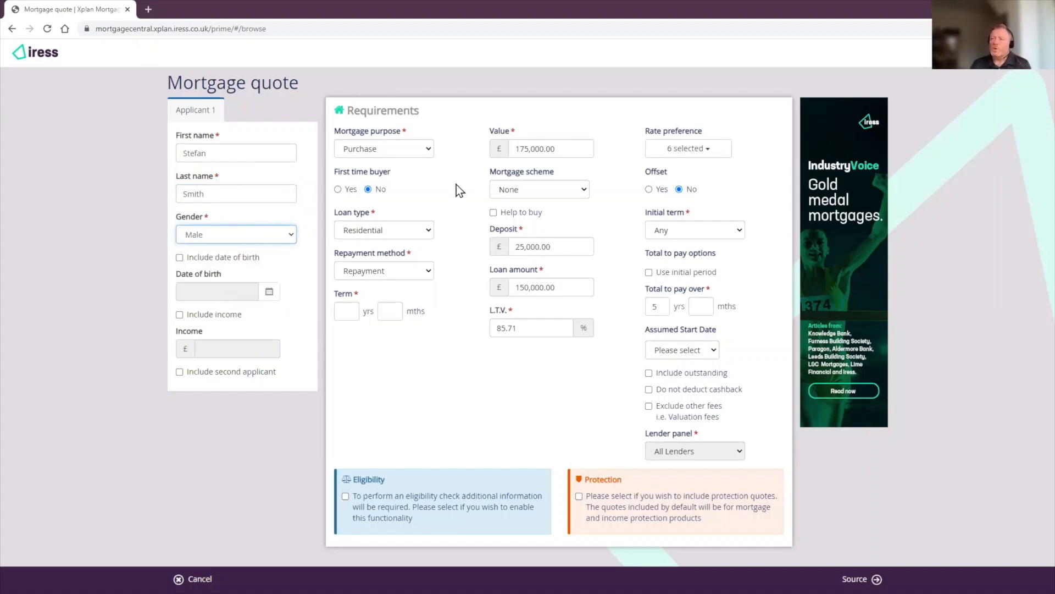
pyautogui.click(418, 153)
pyautogui.click(419, 150)
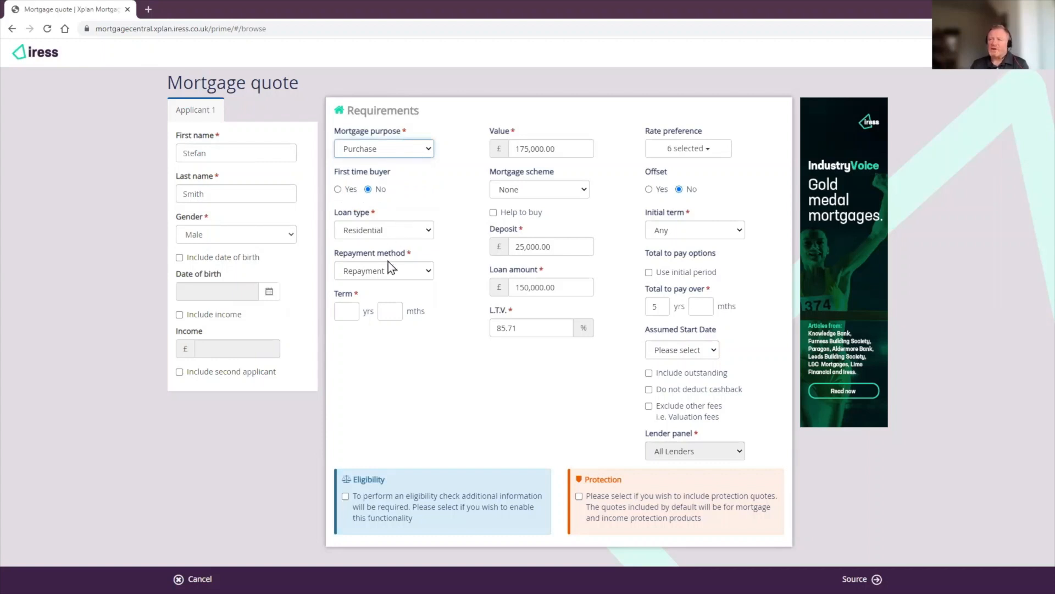
# Step: Set the mortgage term to 20 years and the property value to 400,000
pyautogui.click(342, 312)
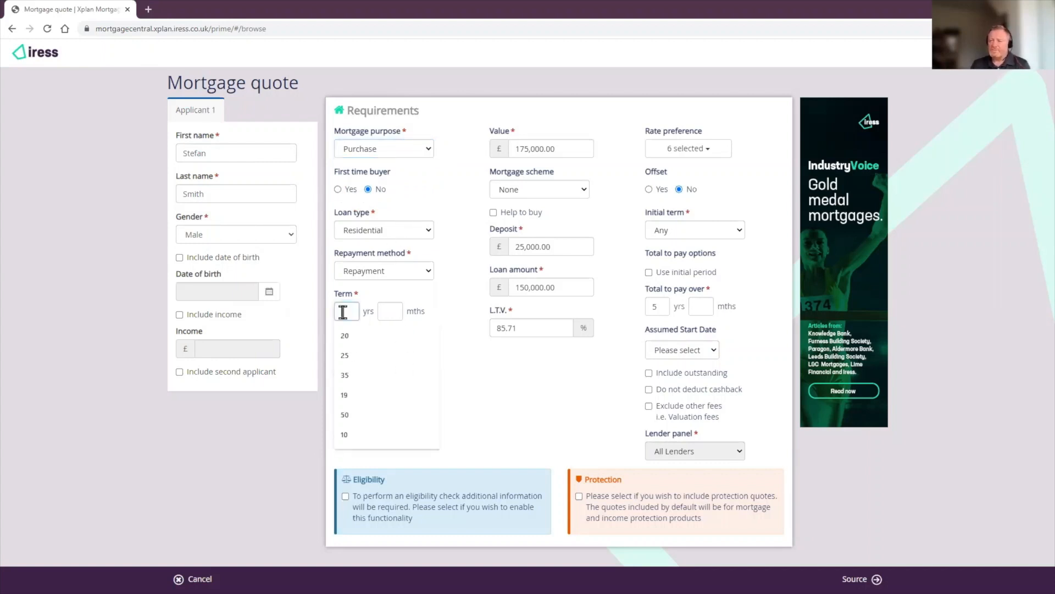
pyautogui.write('20')
pyautogui.press('Tab')
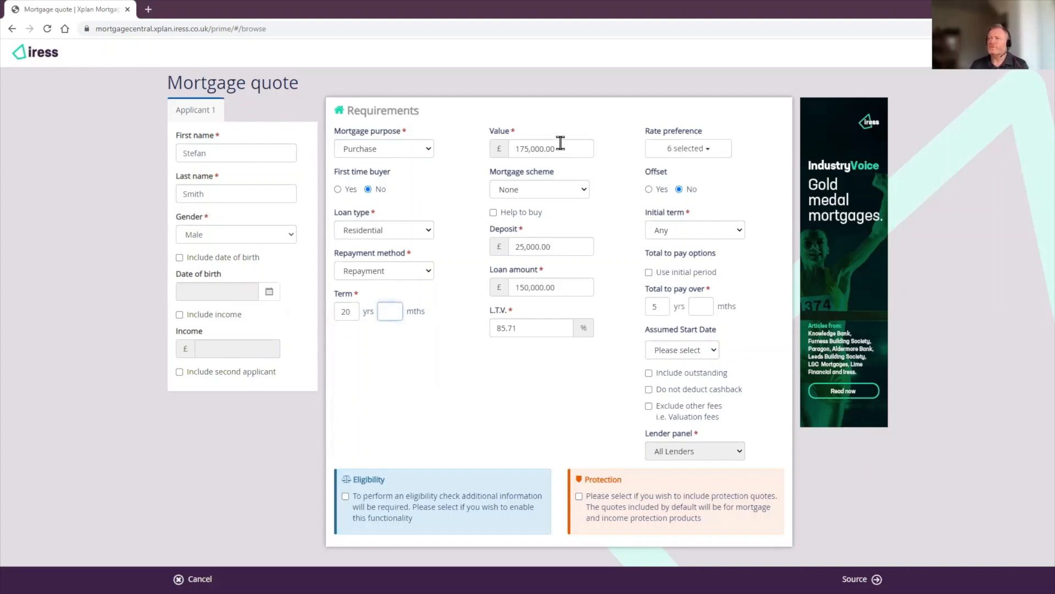
pyautogui.moveTo(561, 143); pyautogui.dragTo(497, 145)
pyautogui.write('400000')
pyautogui.press('Tab')
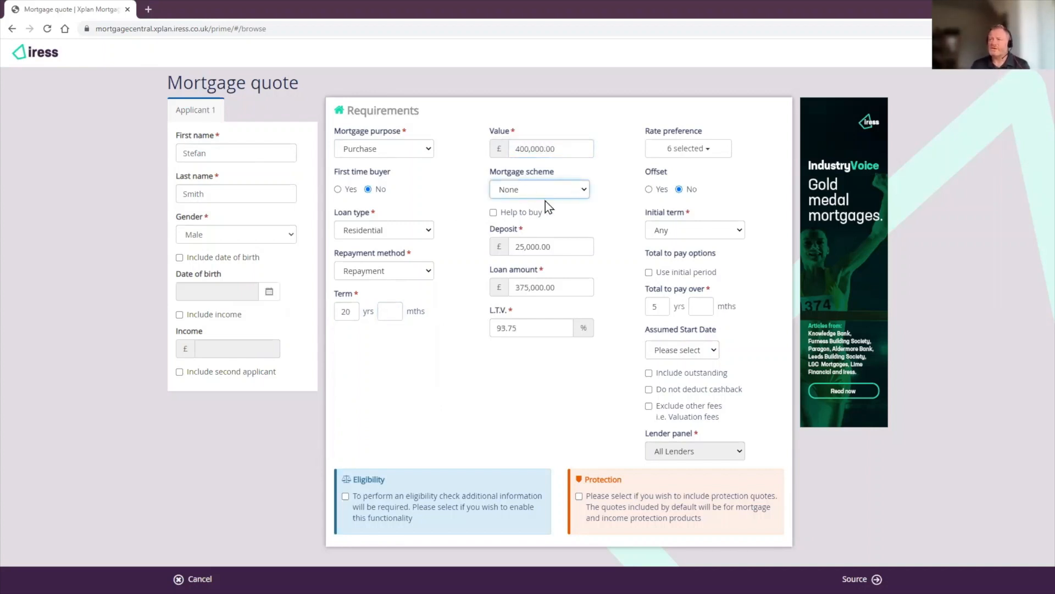
# Step: Set the loan-to-value to 50%, leave the rate preference unchanged, and source products
pyautogui.doubleClick(493, 327)
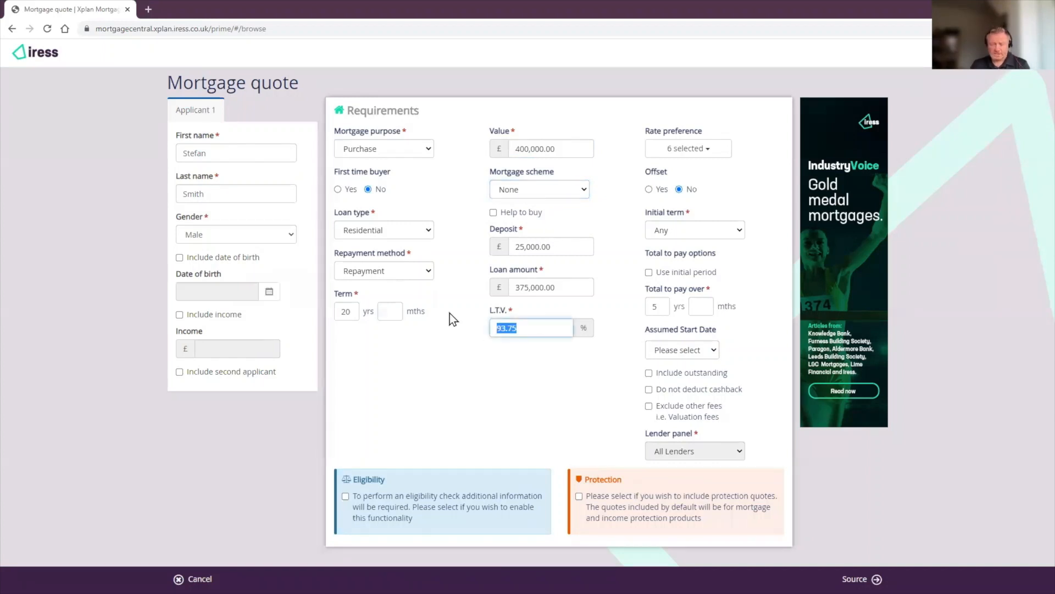
pyautogui.write('50')
pyautogui.click(549, 382)
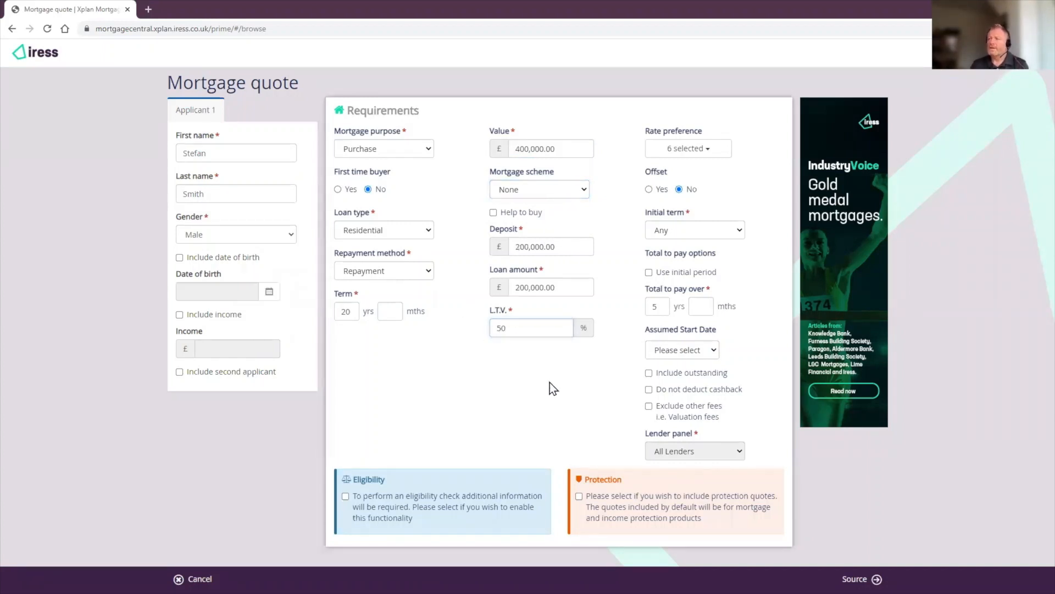
pyautogui.click(689, 154)
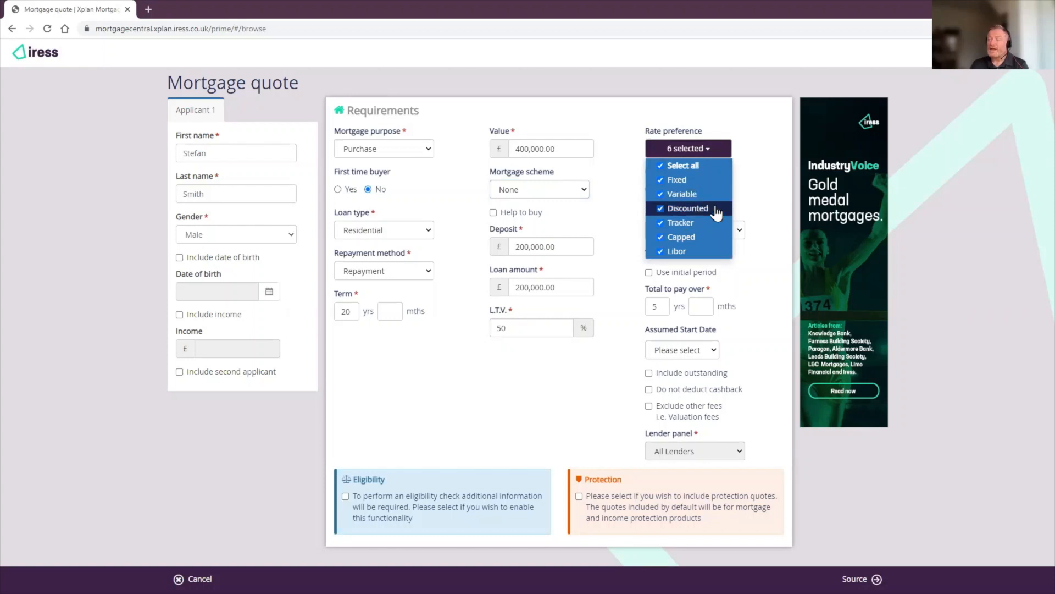
pyautogui.click(745, 187)
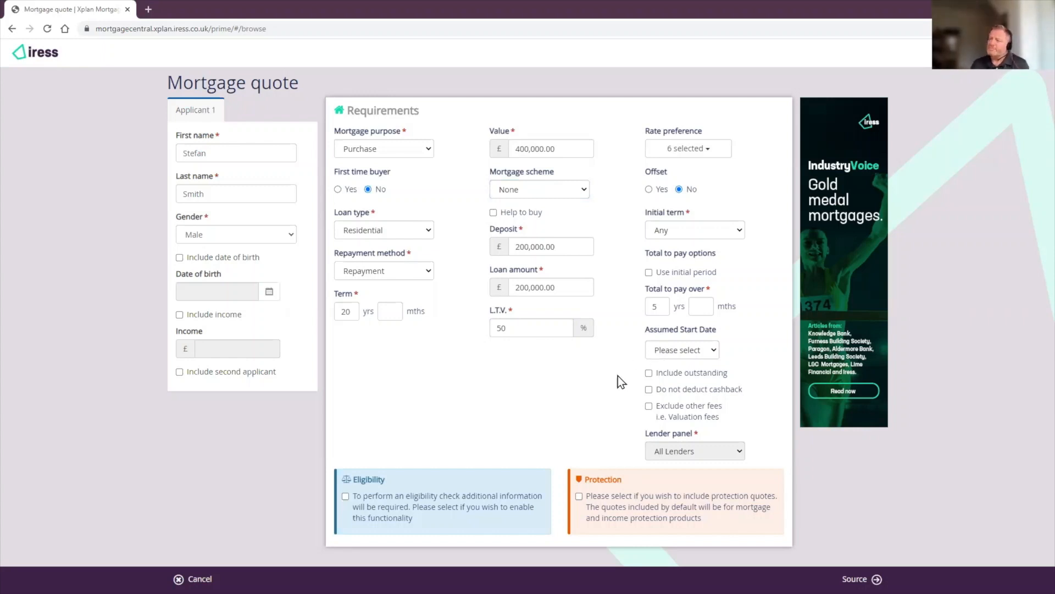
pyautogui.click(858, 579)
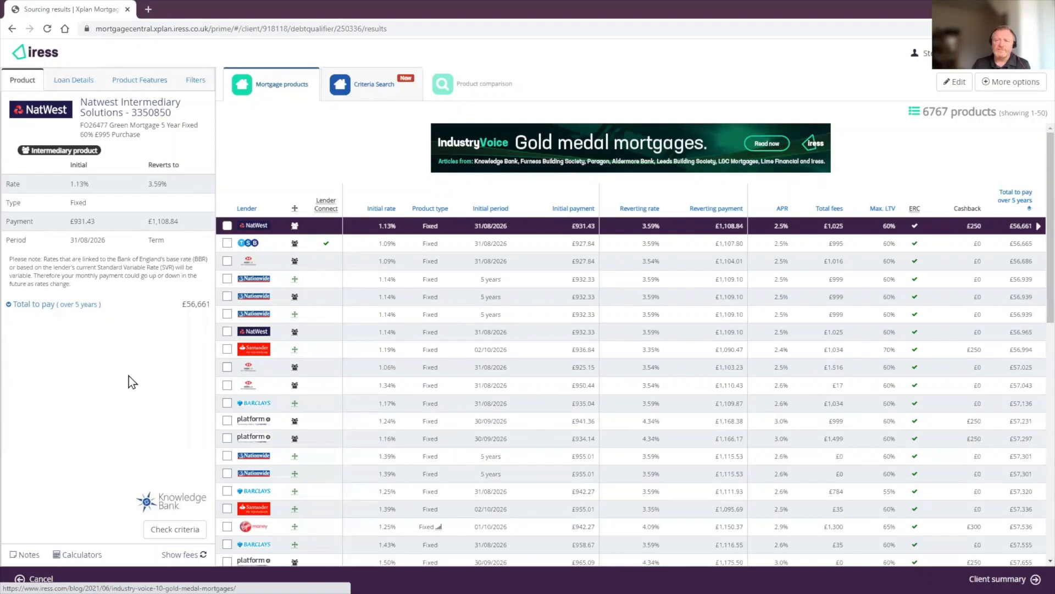
# Step: Review the Loan Details, Product Features and filters tabs of the sourcing results
pyautogui.click(76, 82)
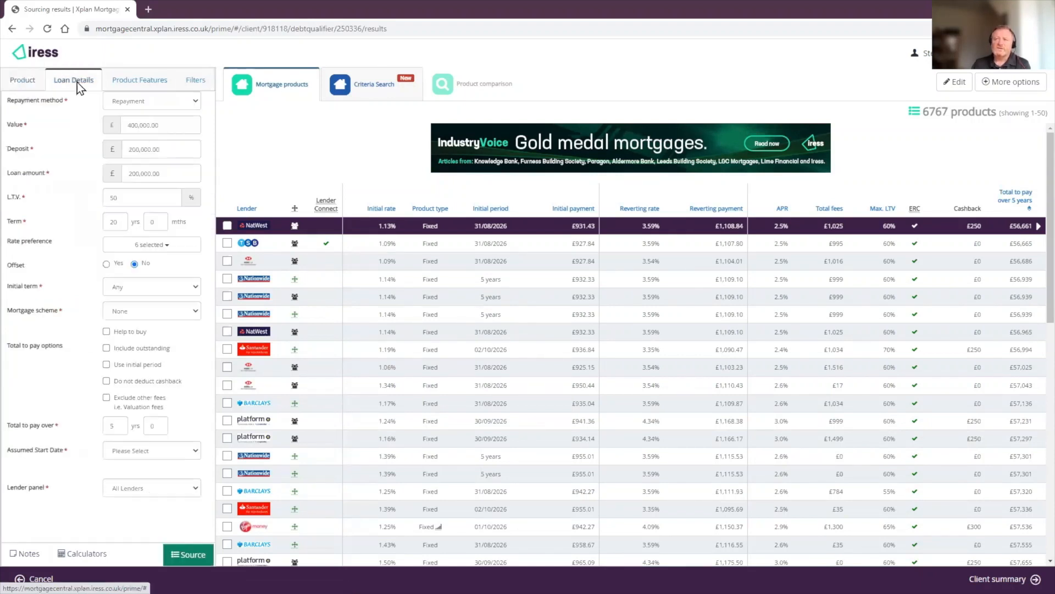
pyautogui.click(115, 83)
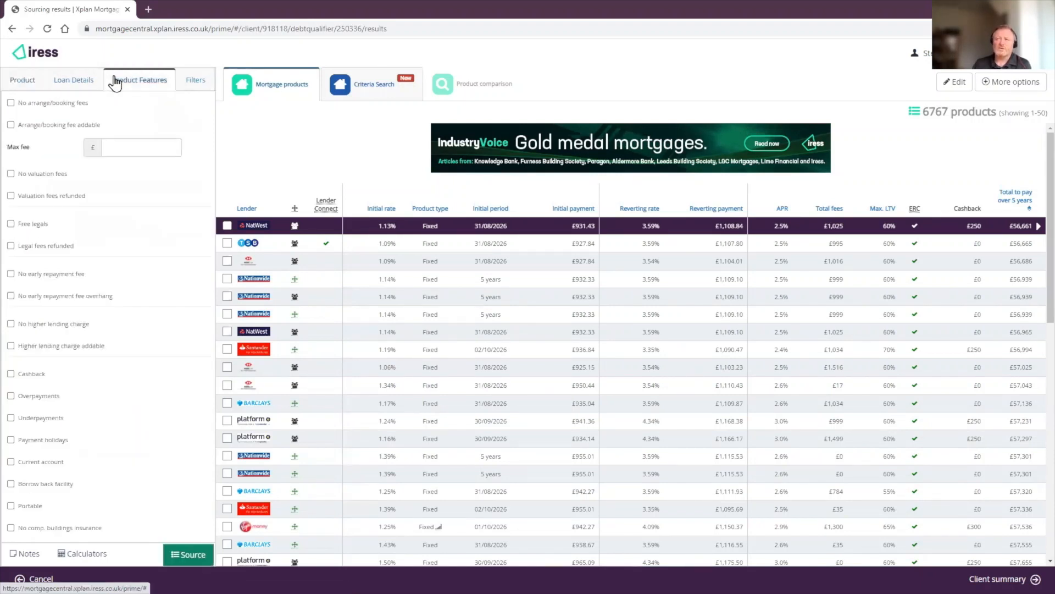
pyautogui.click(189, 81)
pyautogui.click(30, 83)
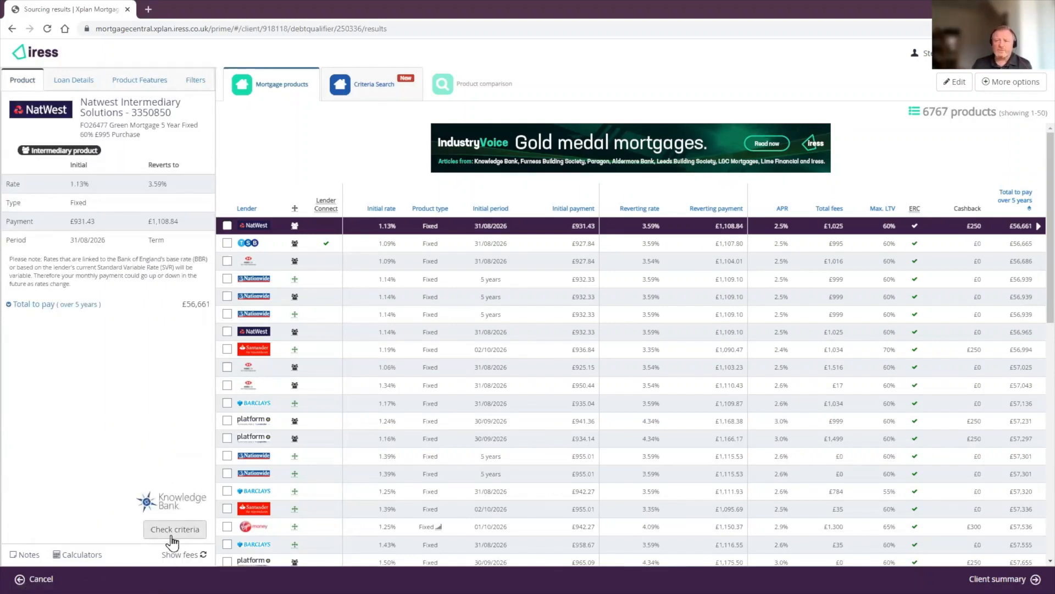
# Step: Select the Nationwide product and open its lending criteria in Knowledge Bank
pyautogui.click(427, 257)
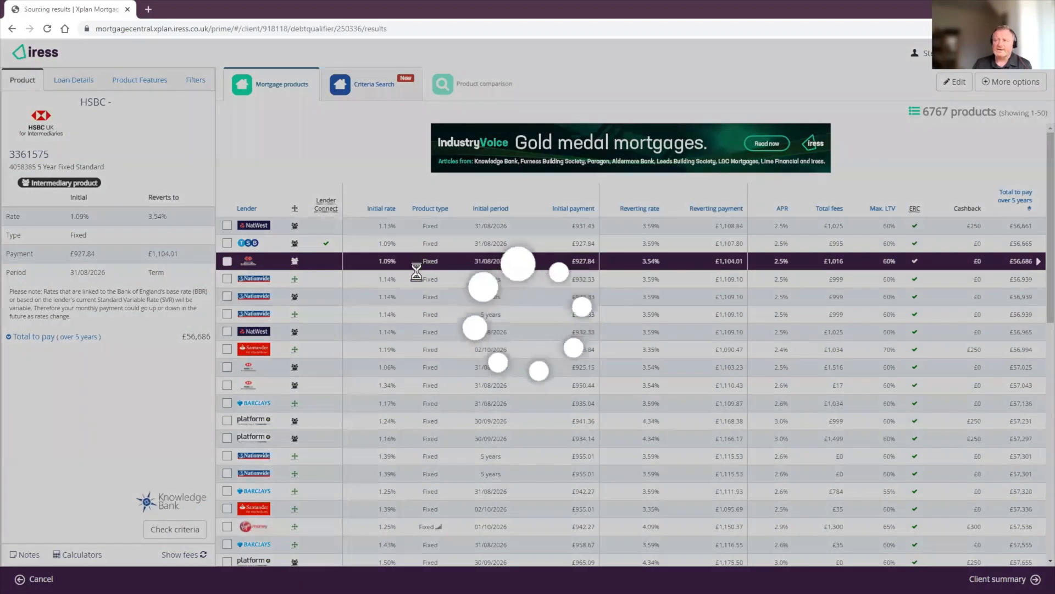
pyautogui.click(414, 279)
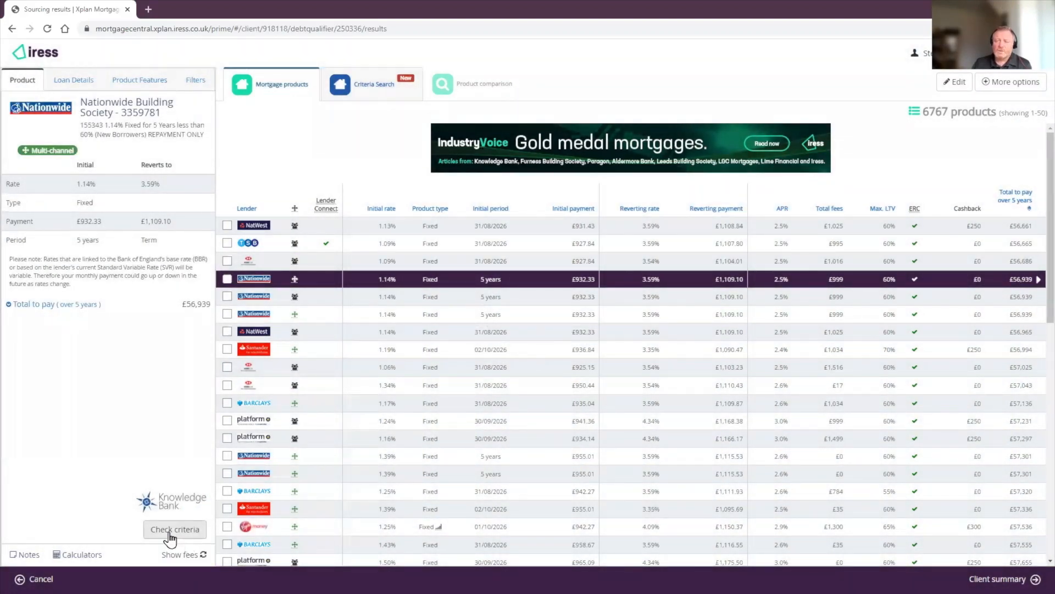
pyautogui.click(170, 532)
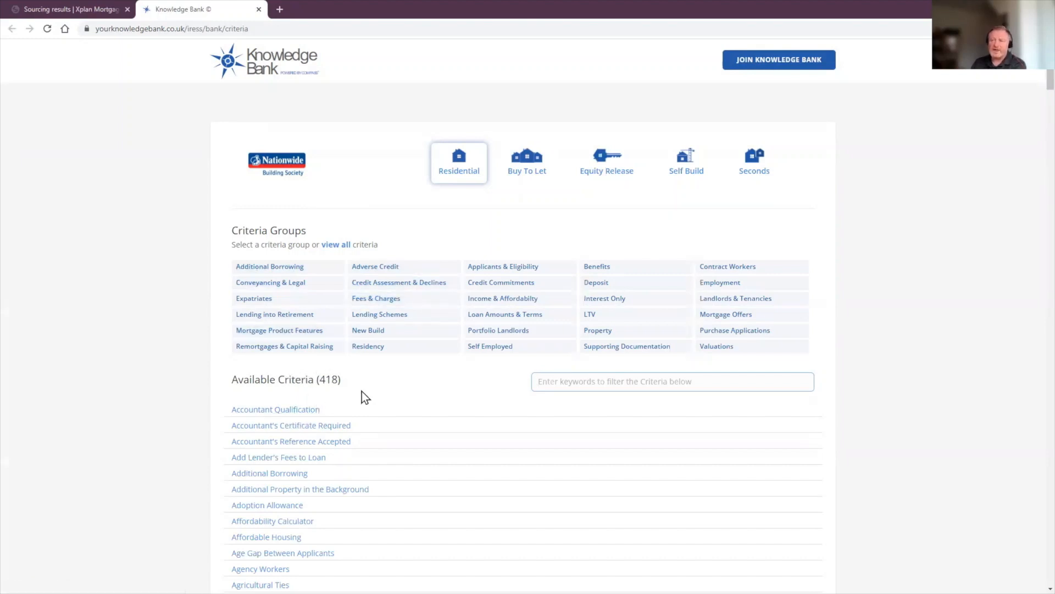
# Step: Filter Nationwide's criteria by 'japa' and expand Japanese Knotweed to see its answer
pyautogui.click(598, 385)
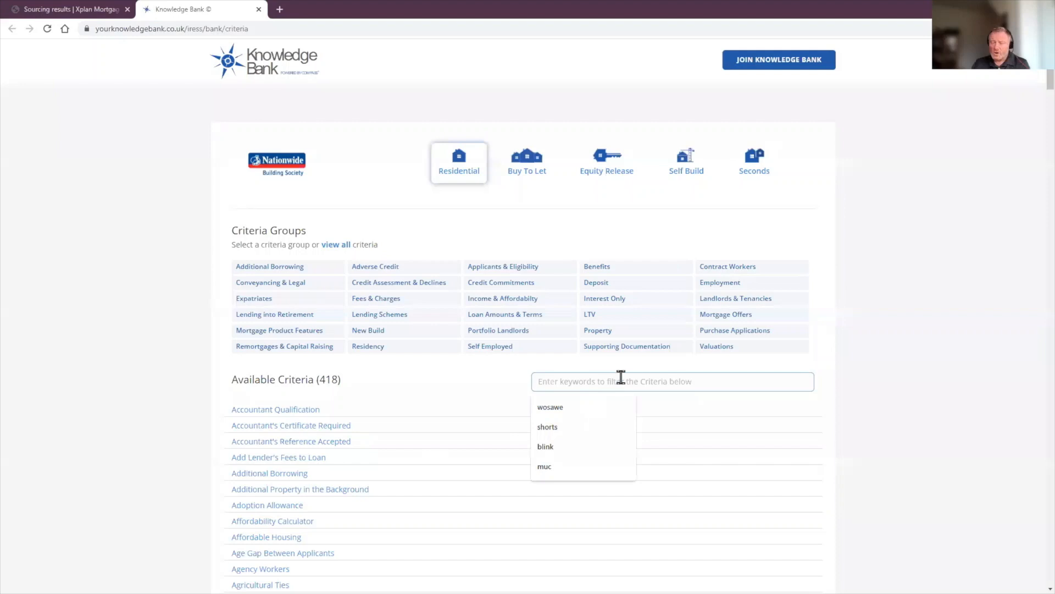
pyautogui.write('japa')
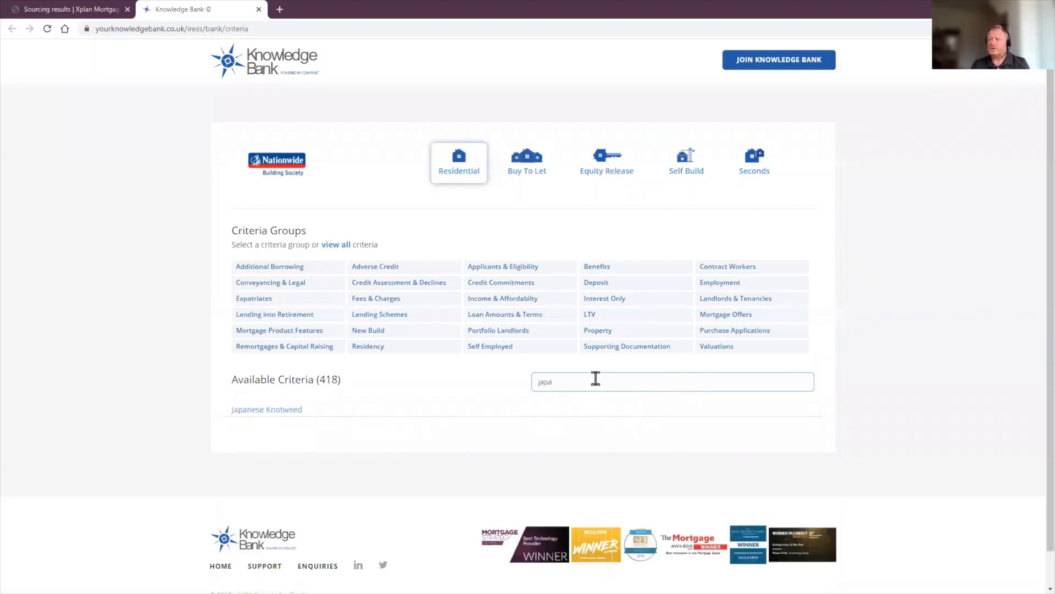
pyautogui.click(271, 411)
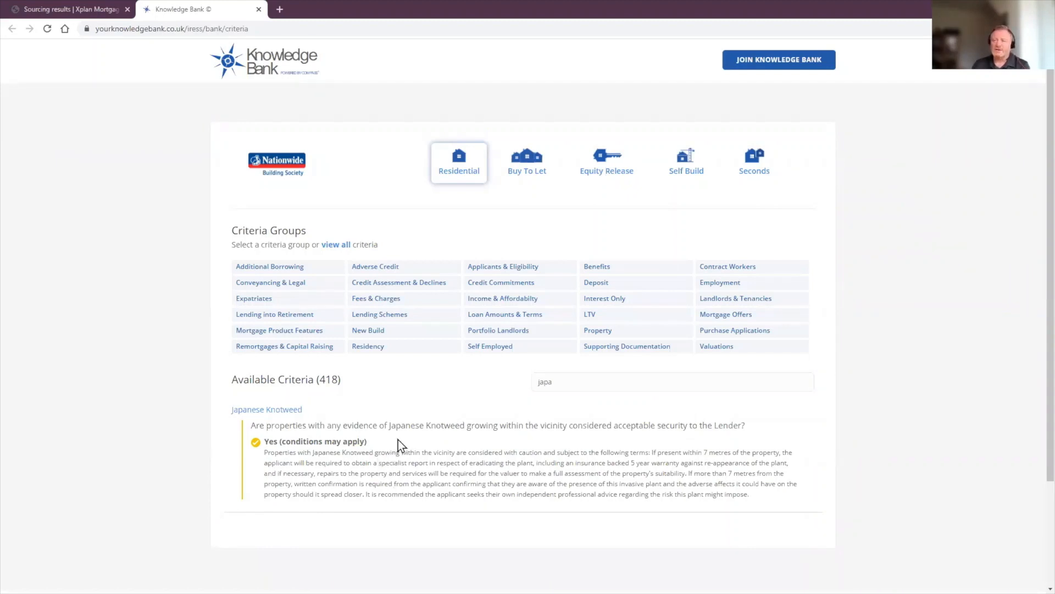
pyautogui.click(80, 11)
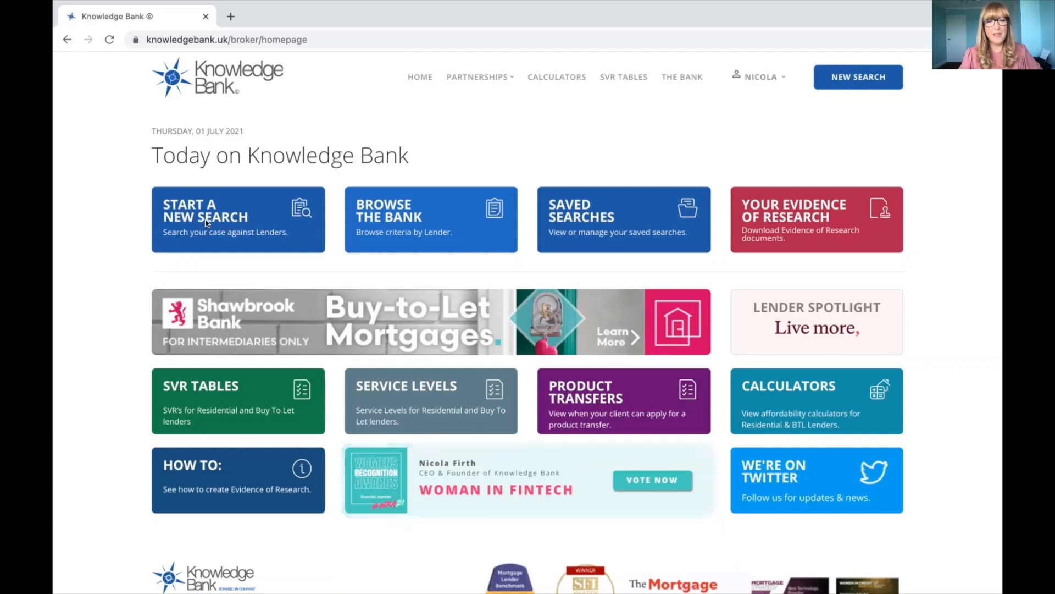
# Step: Start a new Knowledge Bank search with Residential as the lending type
pyautogui.click(214, 222)
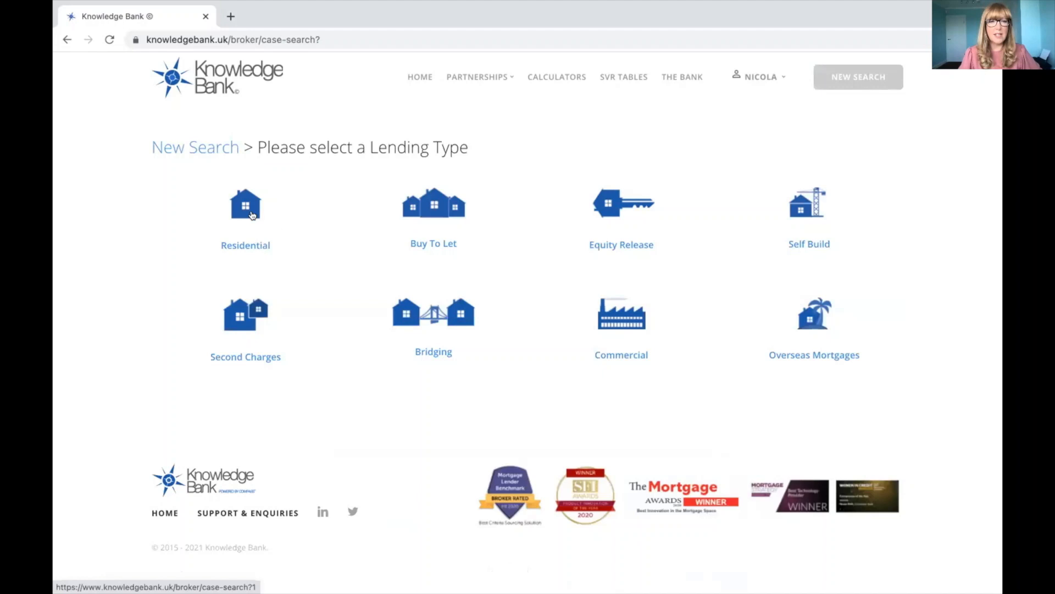
pyautogui.click(252, 215)
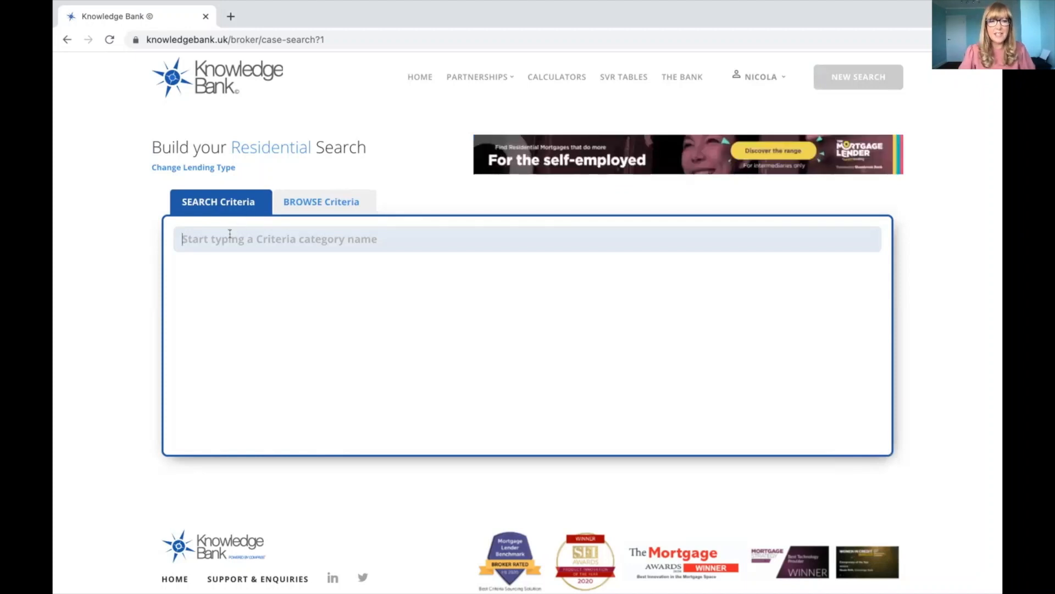
# Step: Search and add Self Employed - 1 Years Accounts and Zero Hours Contracts to the case
pyautogui.write('self employed')
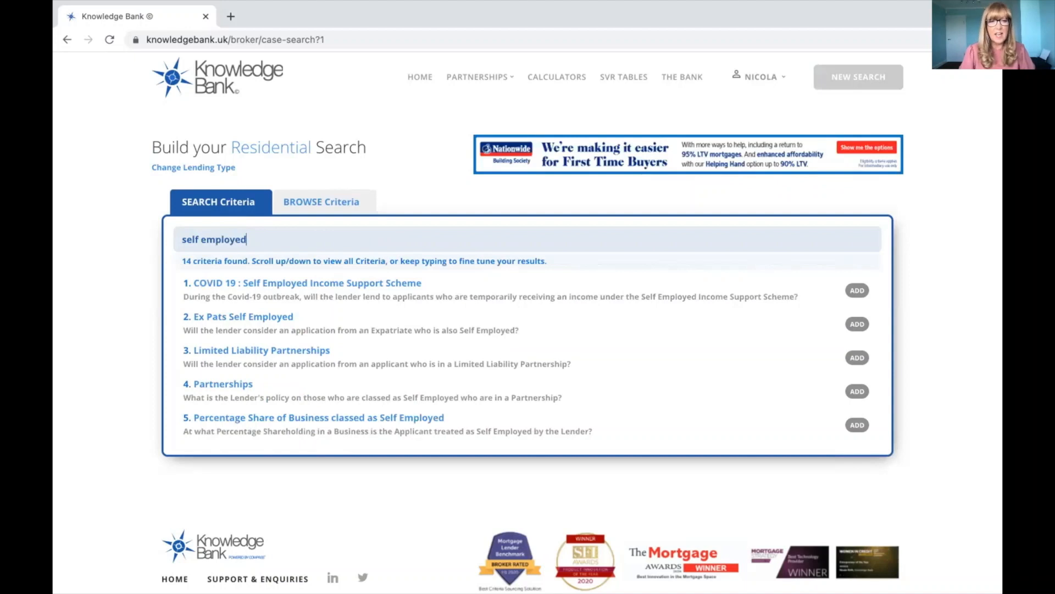
pyautogui.scroll(-4, 273, 325)
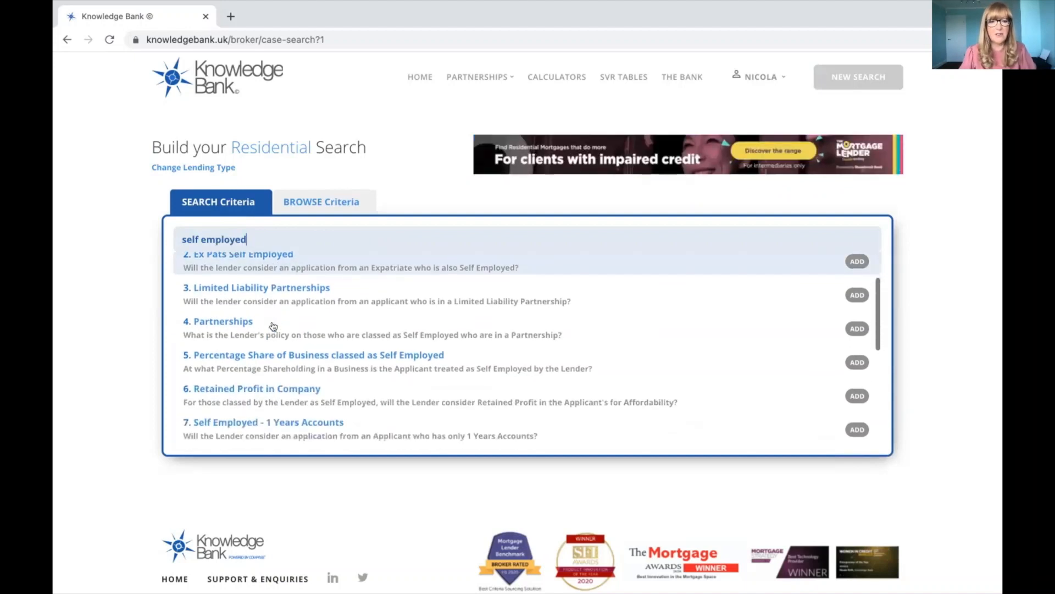
pyautogui.scroll(-4, 273, 326)
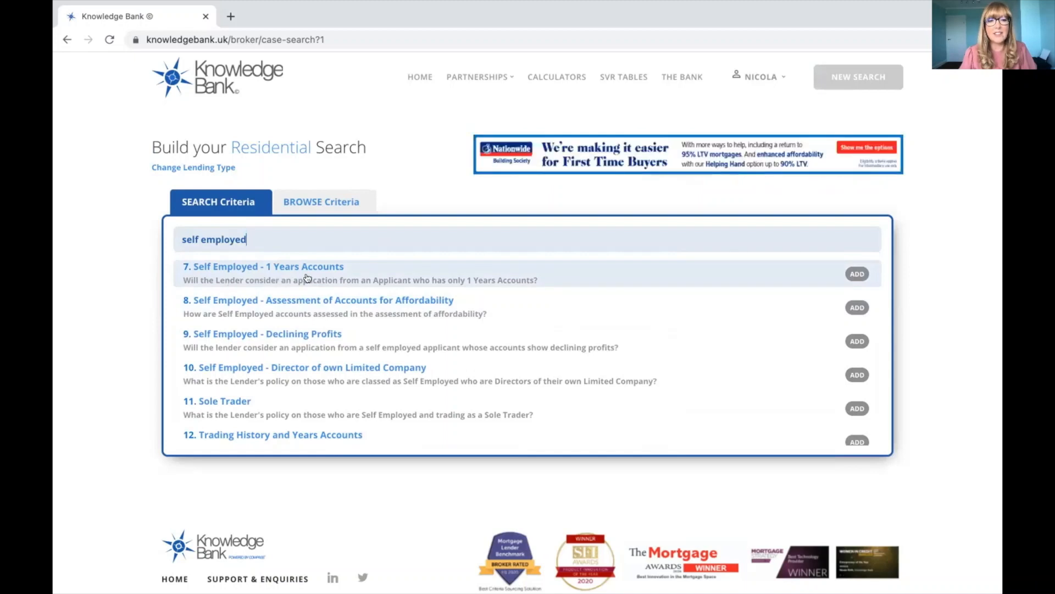
pyautogui.click(537, 275)
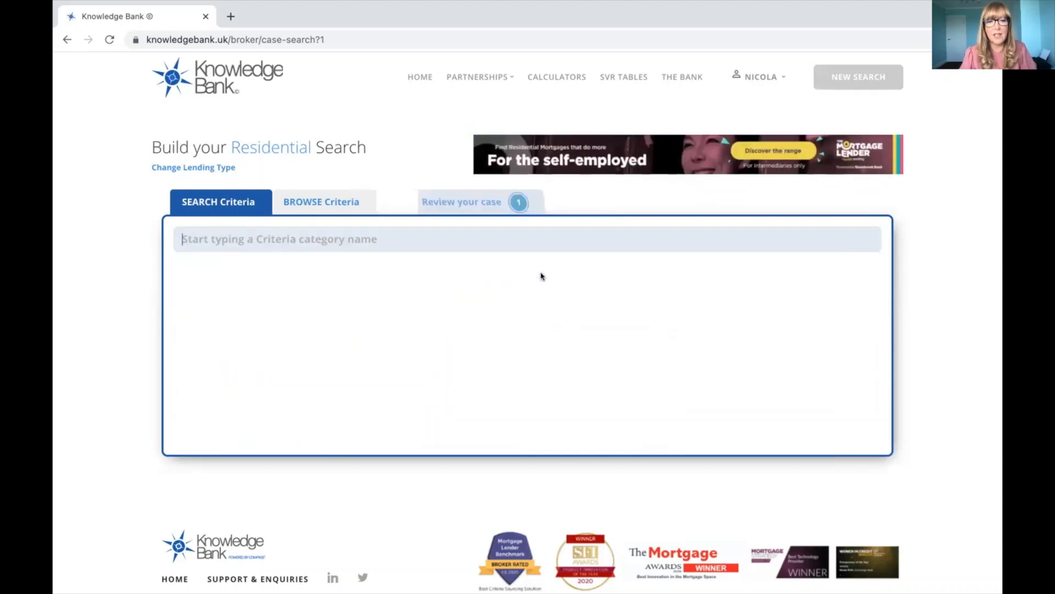
pyautogui.write('z')
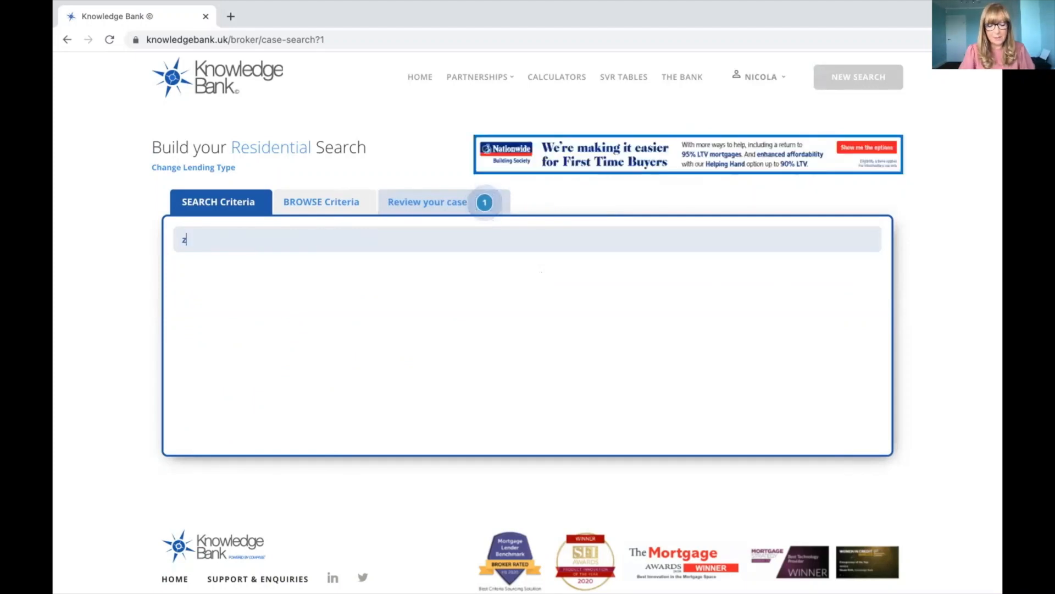
pyautogui.write('ero')
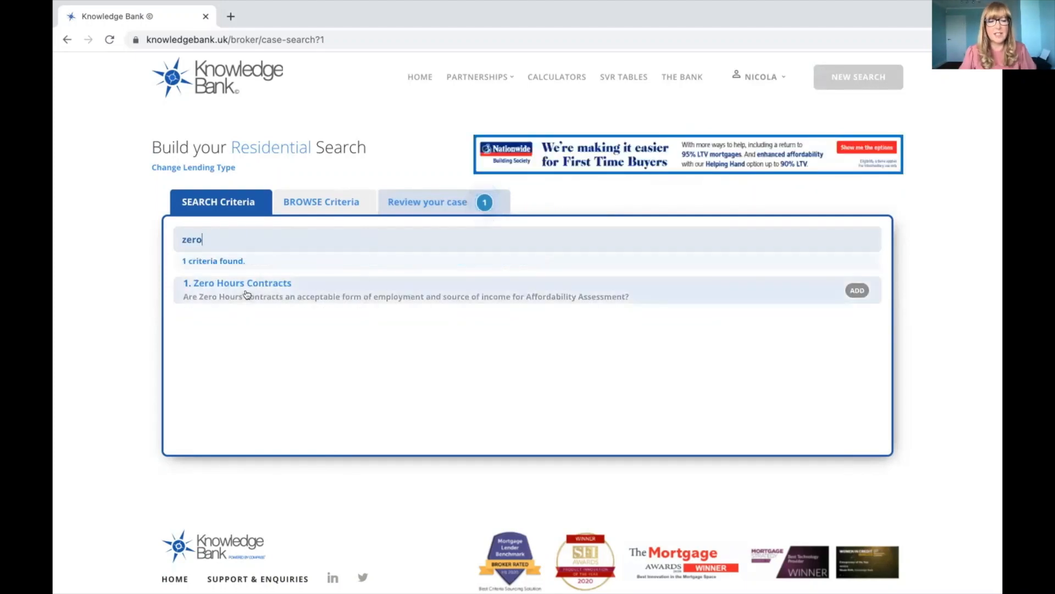
pyautogui.click(246, 295)
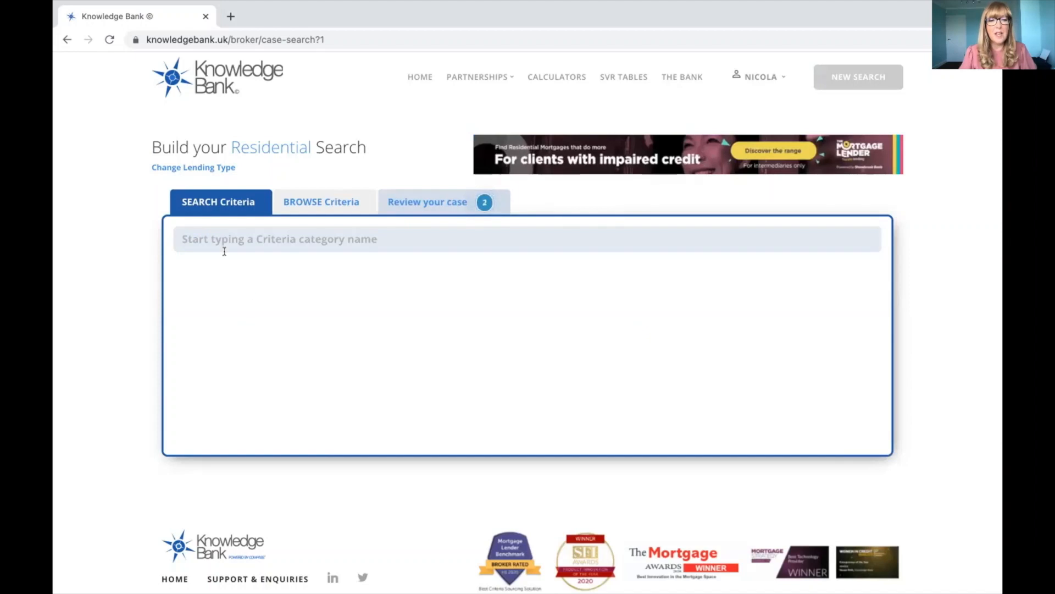
pyautogui.click(348, 201)
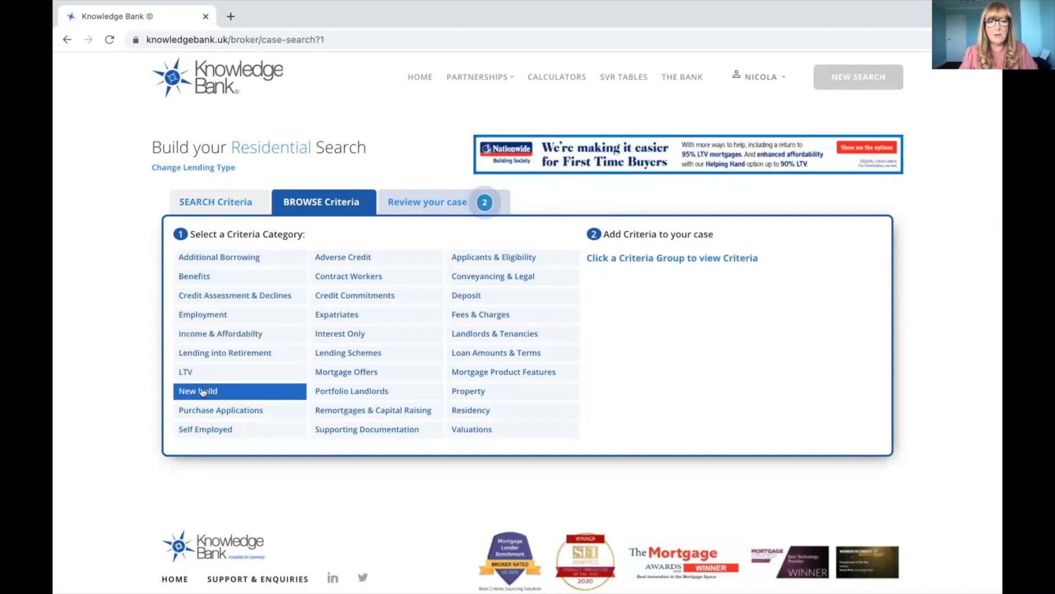
# Step: Add Child Benefit from the Benefits category and review the case's three criteria
pyautogui.click(196, 276)
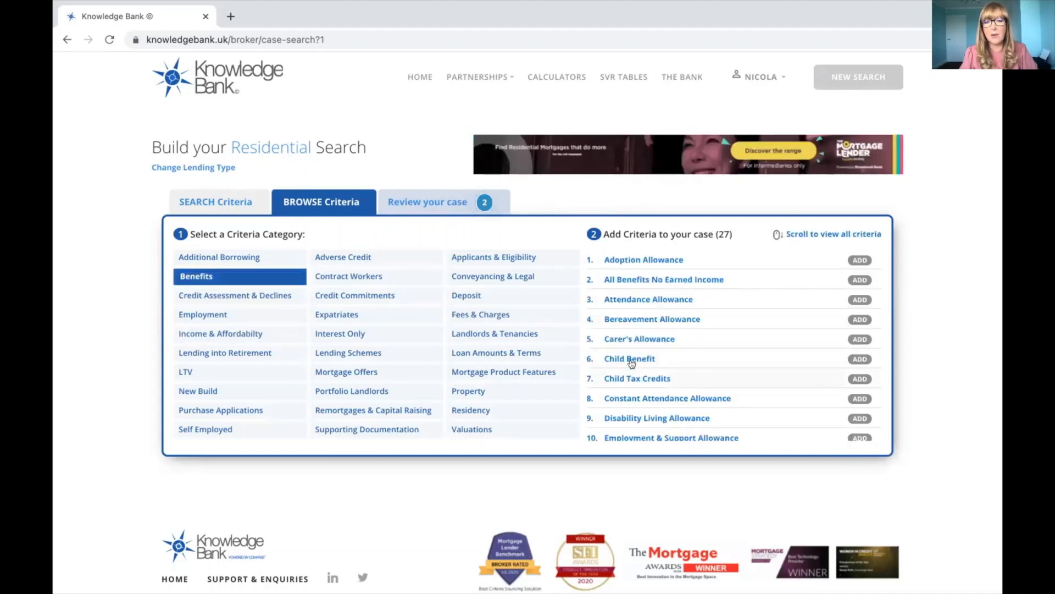
pyautogui.click(730, 359)
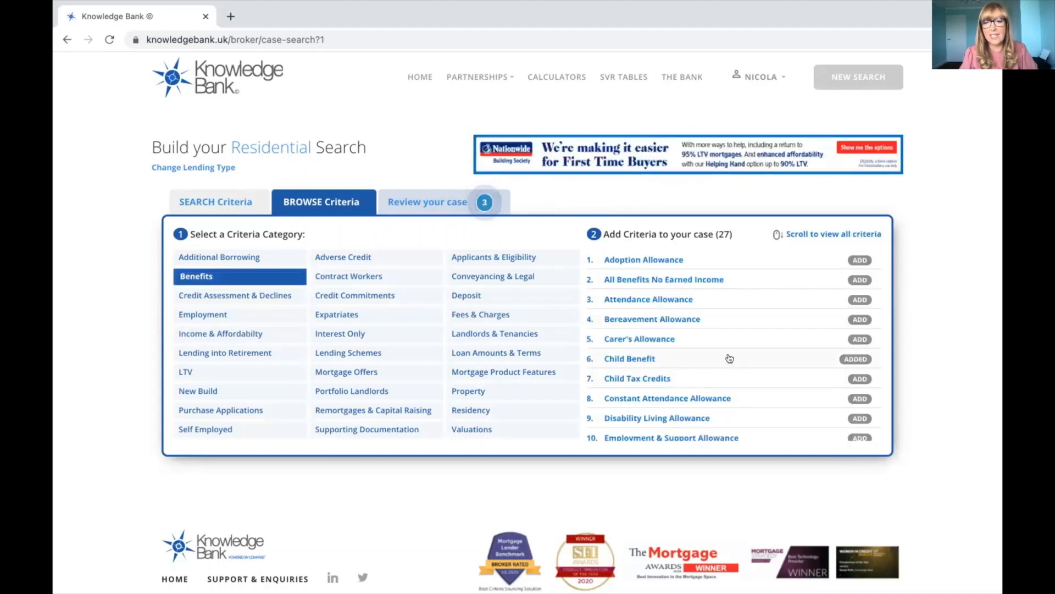
pyautogui.click(454, 202)
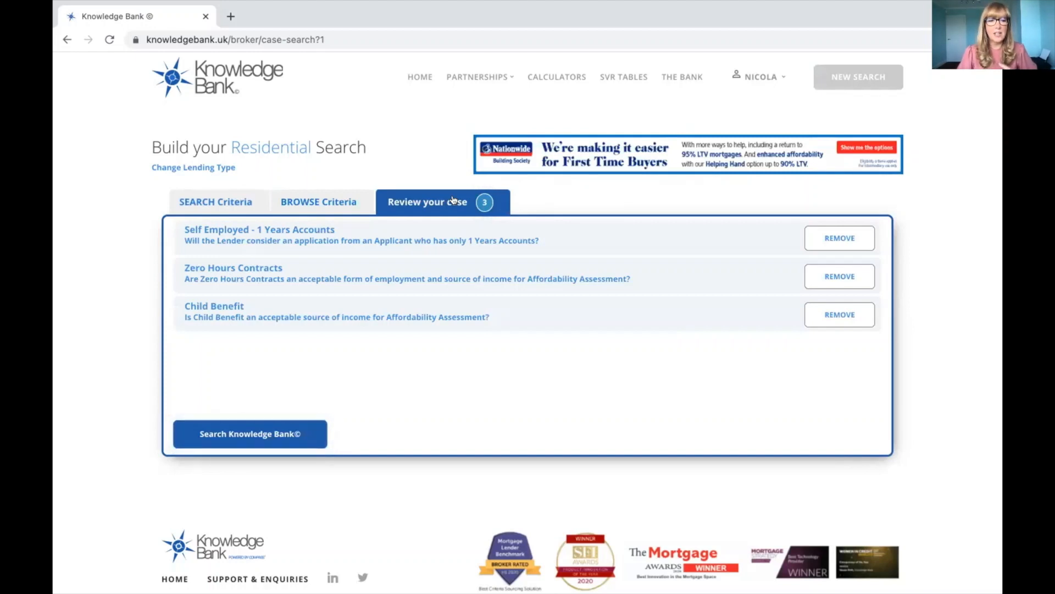
pyautogui.click(307, 202)
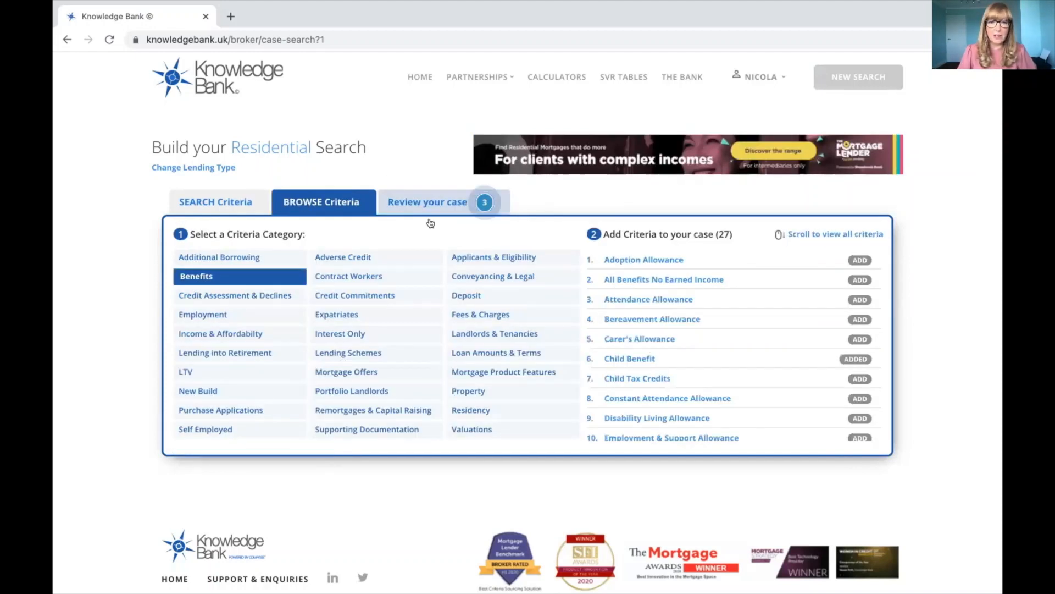
# Step: Add County Court Judgements - Satisfied in the last 3 years from Adverse Credit
pyautogui.click(378, 262)
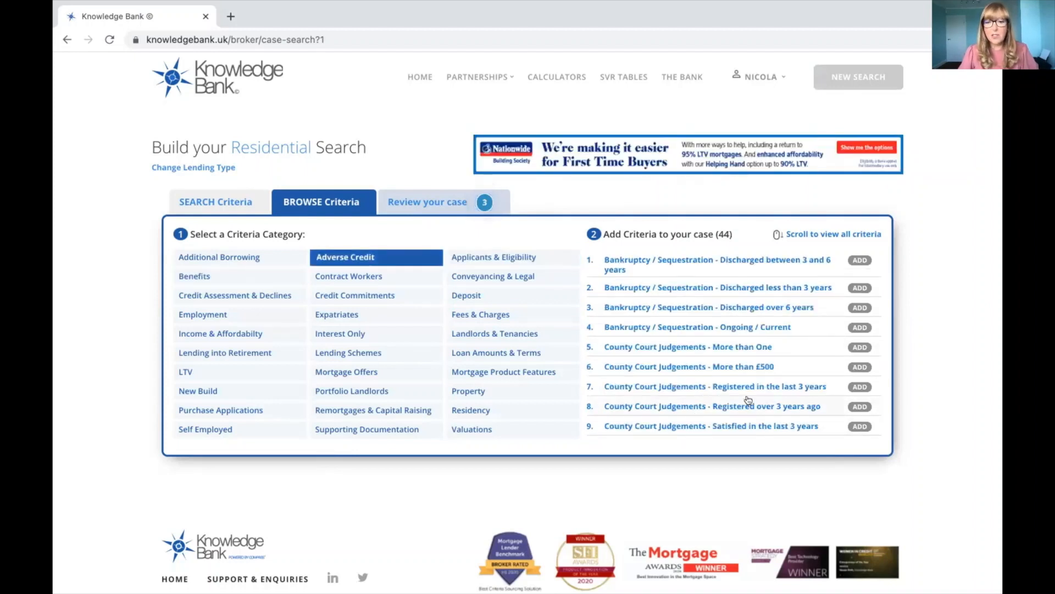
pyautogui.scroll(-3, 748, 399)
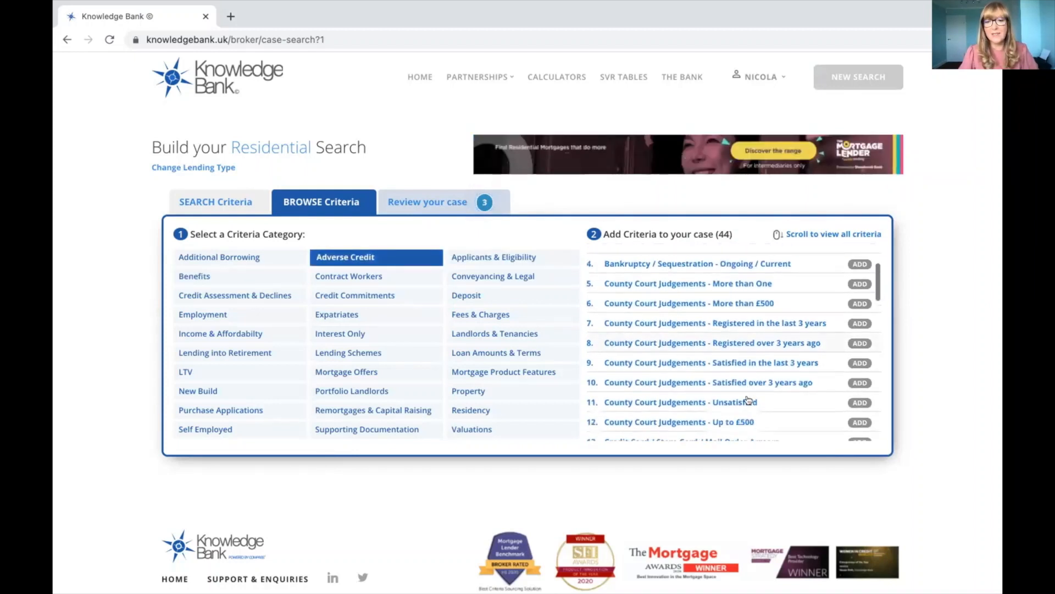
pyautogui.click(746, 362)
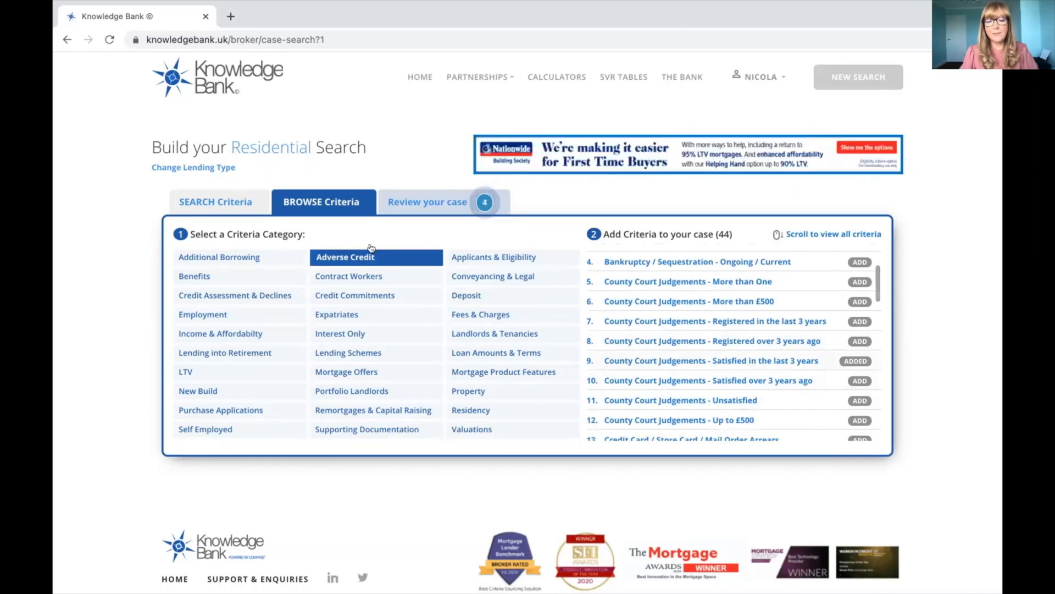
pyautogui.click(214, 204)
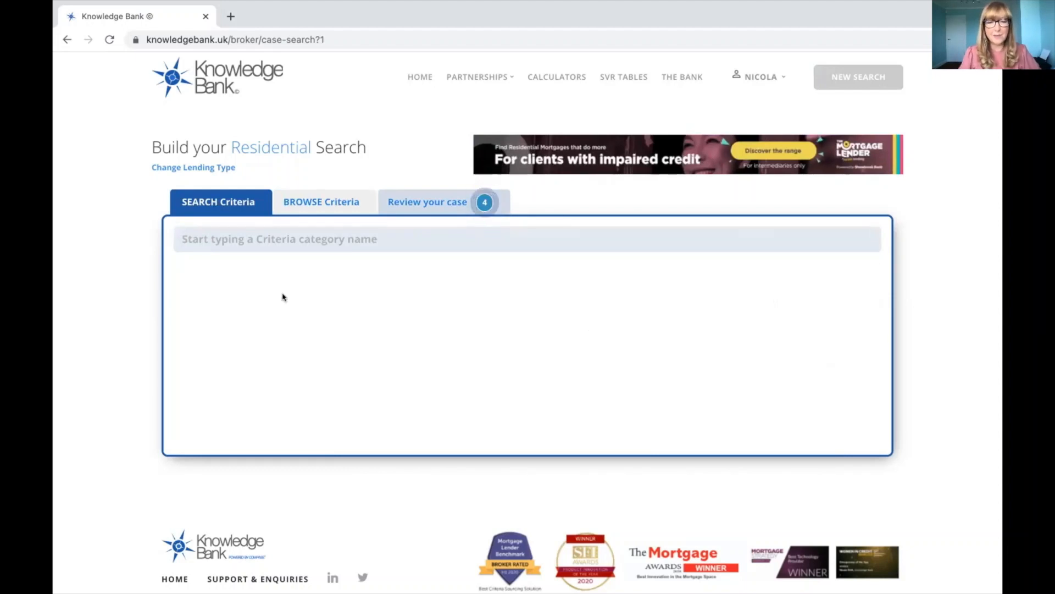
# Step: Find Period Properties with a 'thatched' search, add it, and run the lender search on all five criteria
pyautogui.write('that')
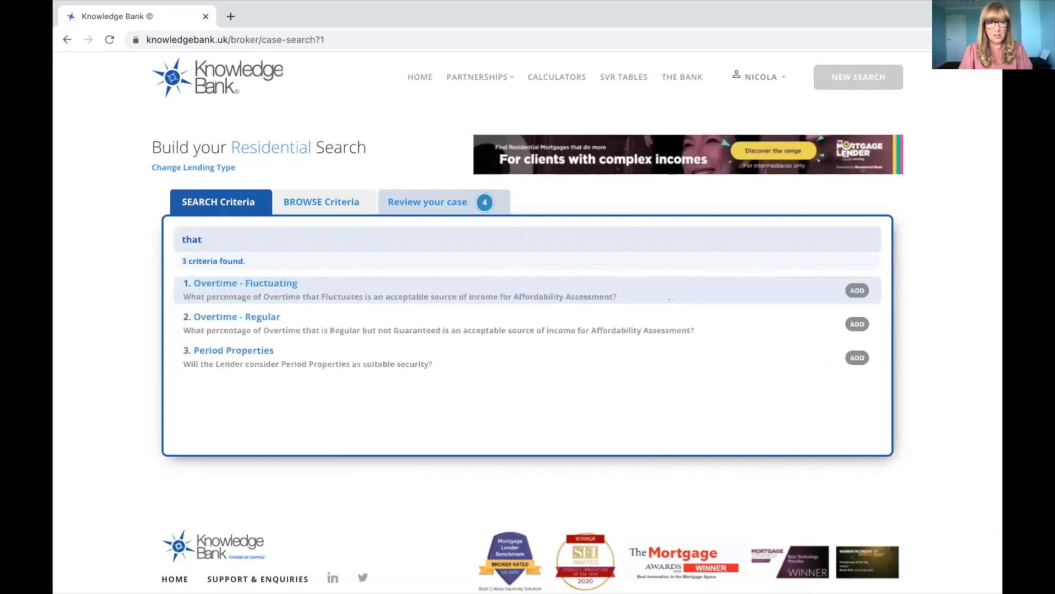
pyautogui.write('ched')
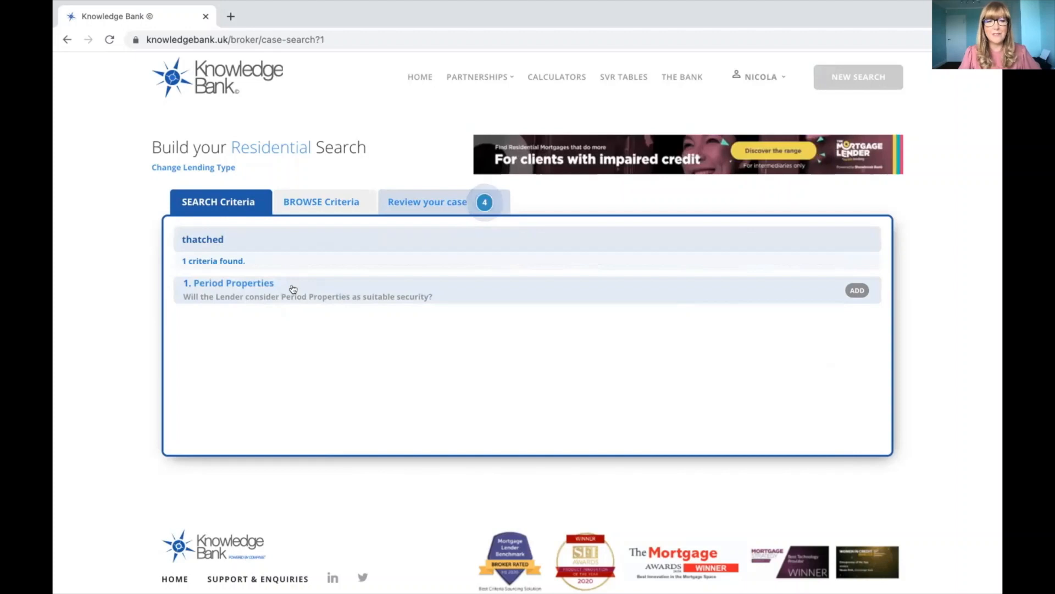
pyautogui.click(293, 289)
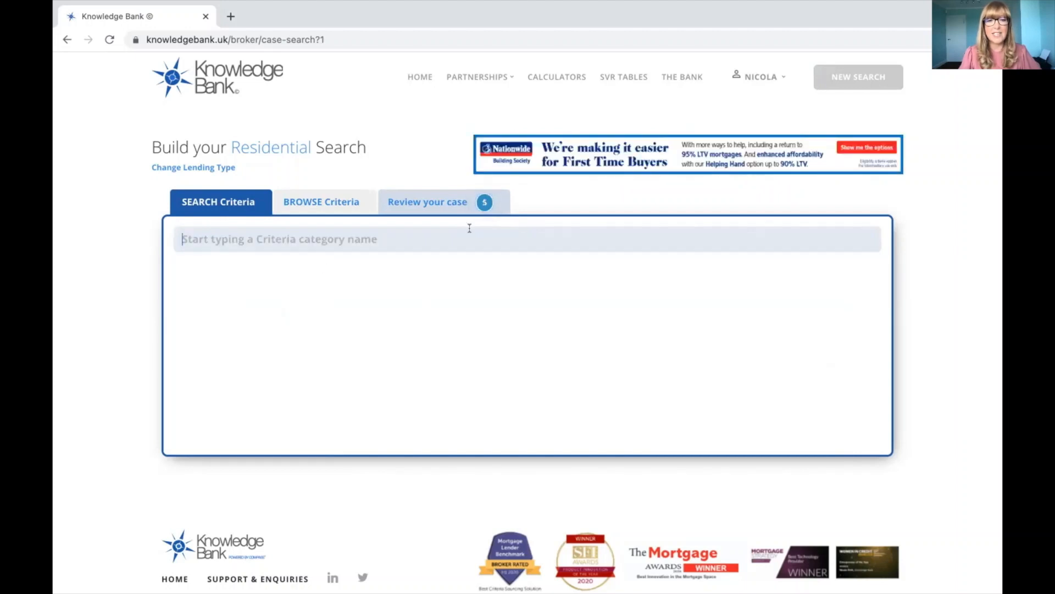
pyautogui.click(441, 204)
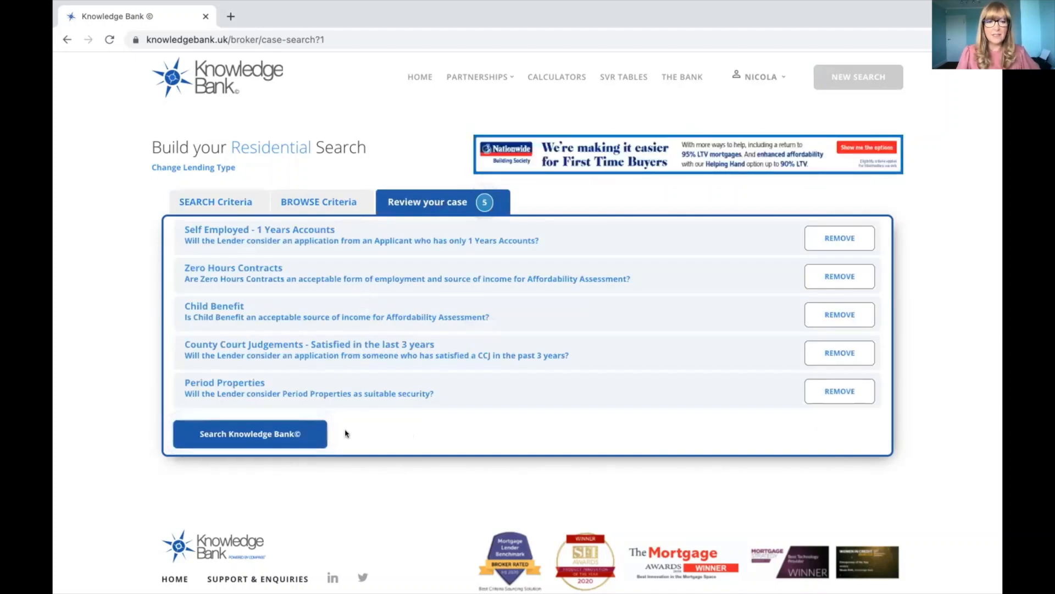
pyautogui.click(232, 433)
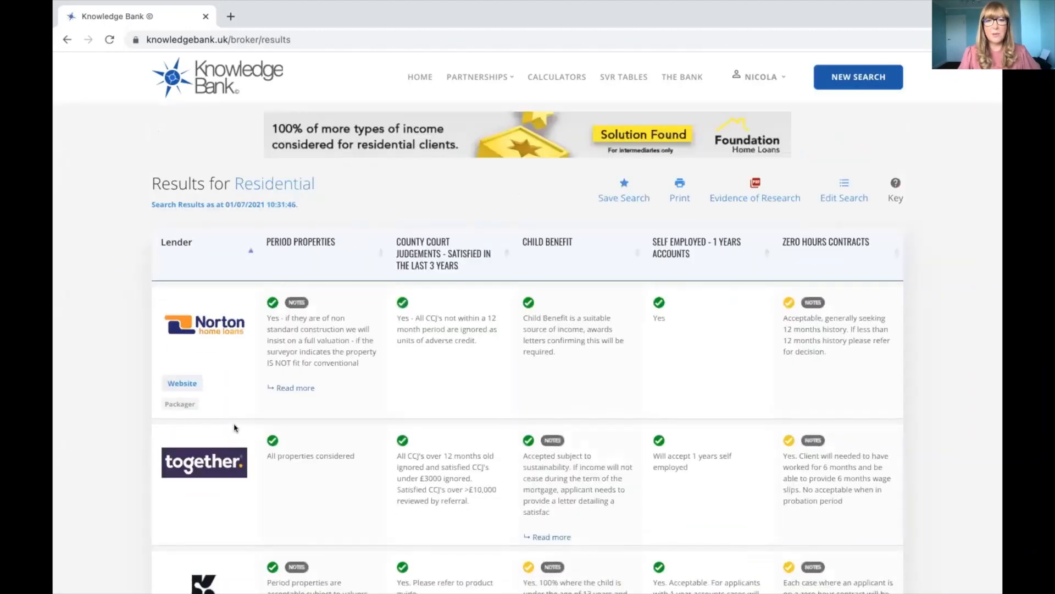
# Step: Show the results key for the Yes, Yes with conditions, Refer to Lender, No and Information icons
pyautogui.click(894, 181)
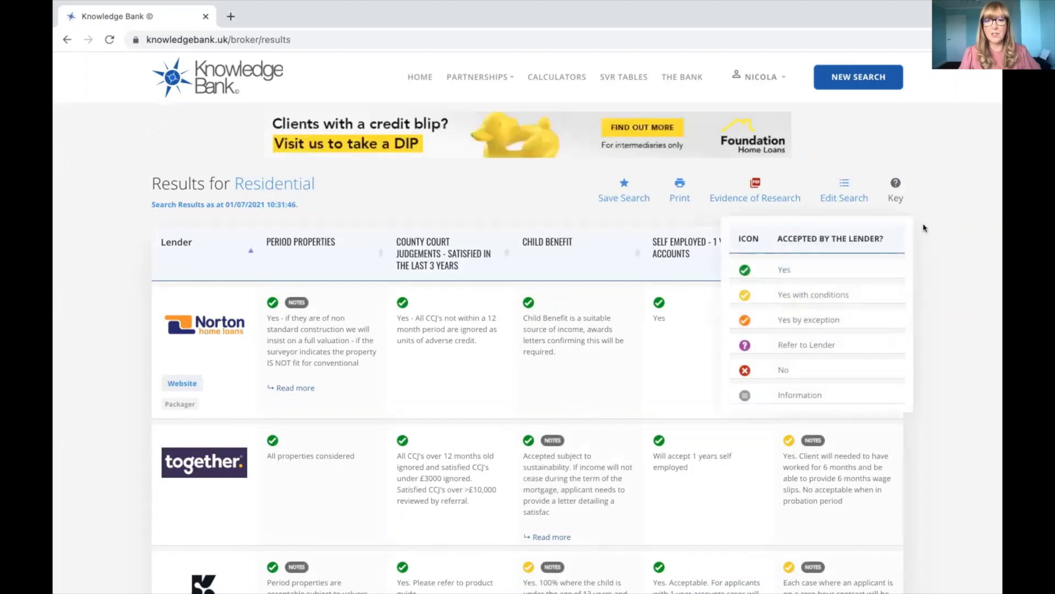
pyautogui.scroll(-3, 923, 227)
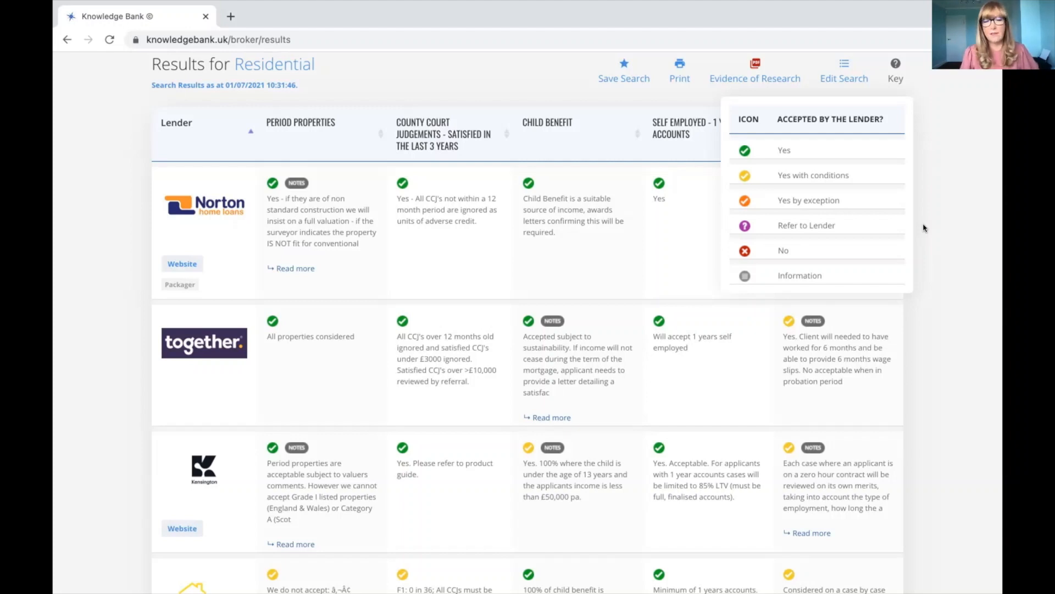
# Step: Scroll through the residential results table to compare each lender's answers
pyautogui.scroll(-1, 827, 224)
pyautogui.scroll(1, 824, 225)
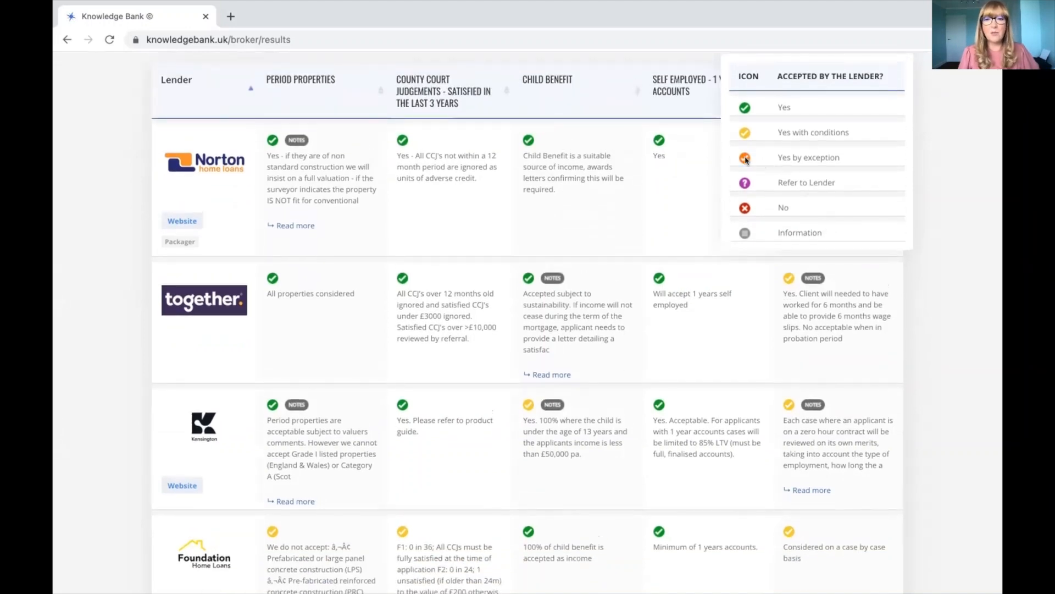
pyautogui.scroll(1, 572, 169)
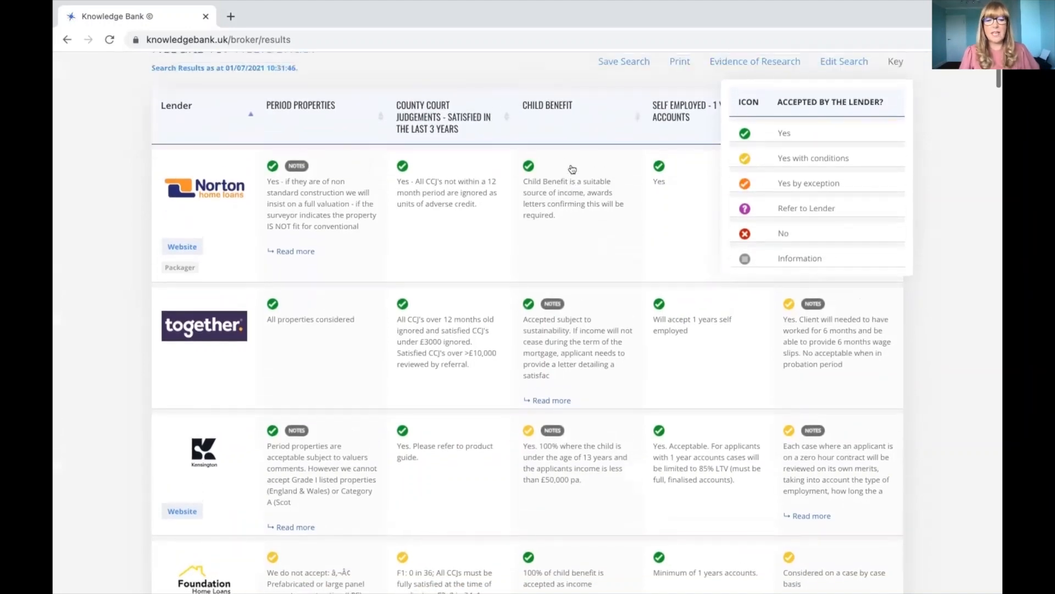
pyautogui.scroll(1, 572, 169)
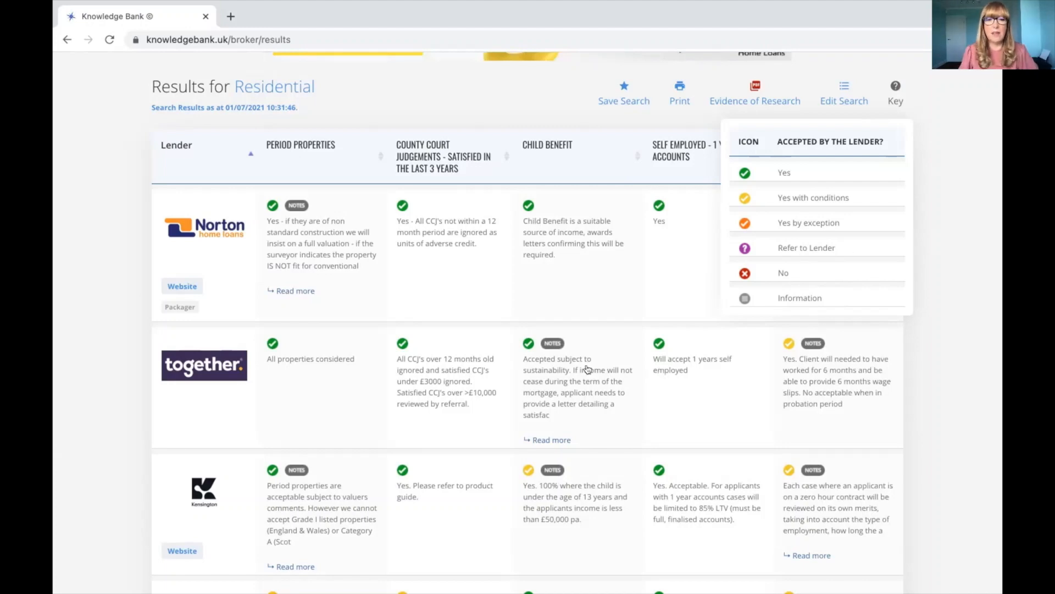
pyautogui.scroll(1, 482, 284)
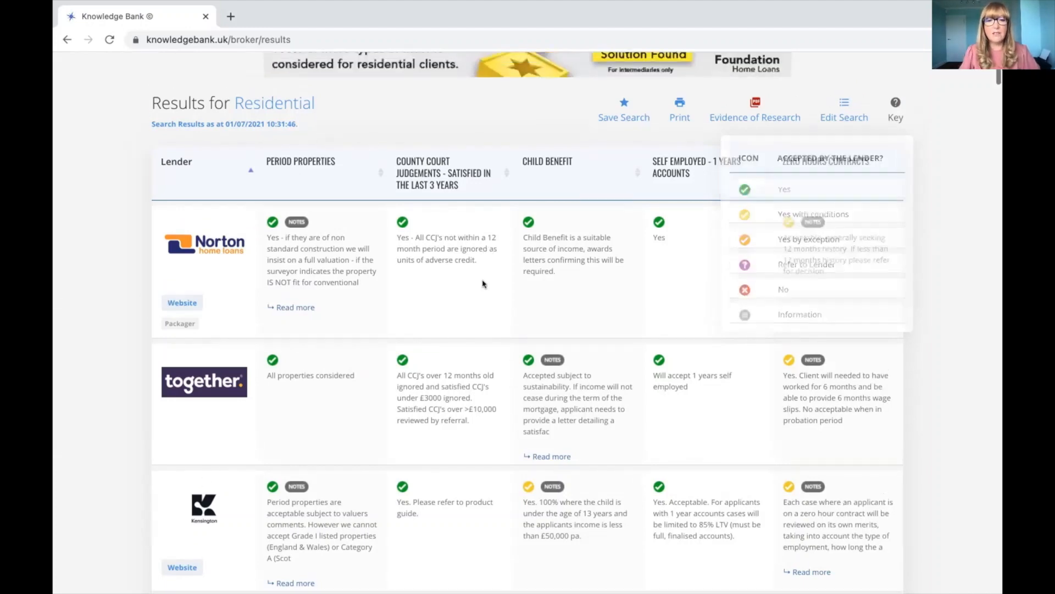
pyautogui.scroll(-5, 483, 284)
pyautogui.scroll(-20, 482, 283)
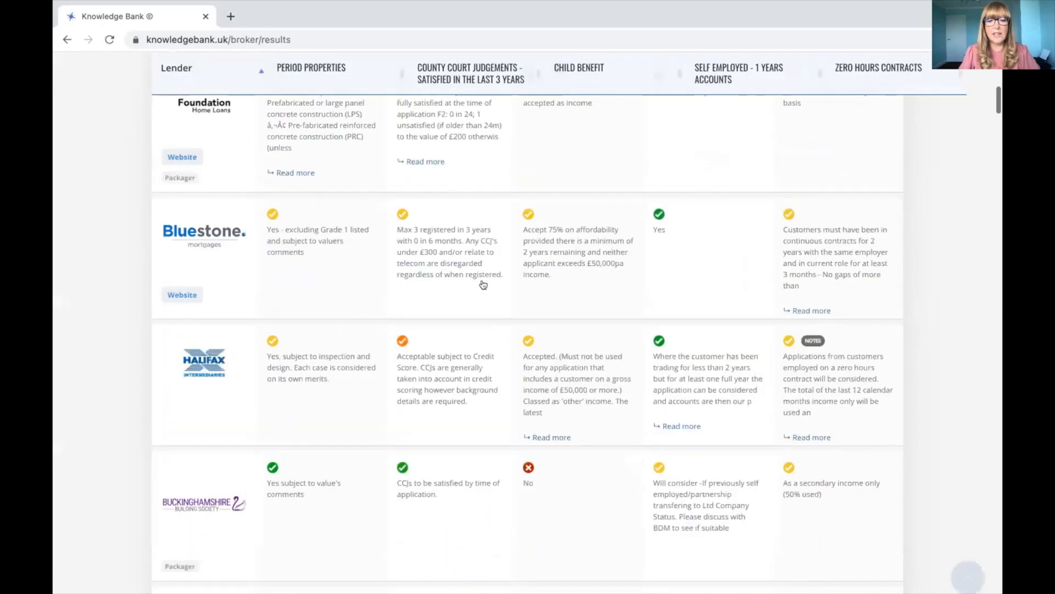
pyautogui.scroll(-15, 483, 284)
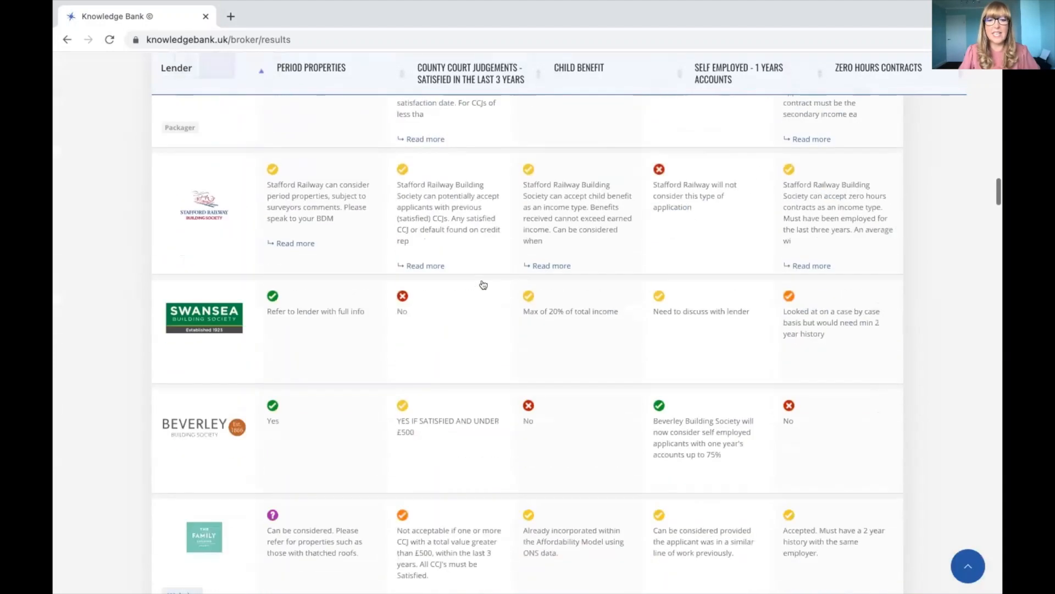
pyautogui.scroll(-4, 483, 284)
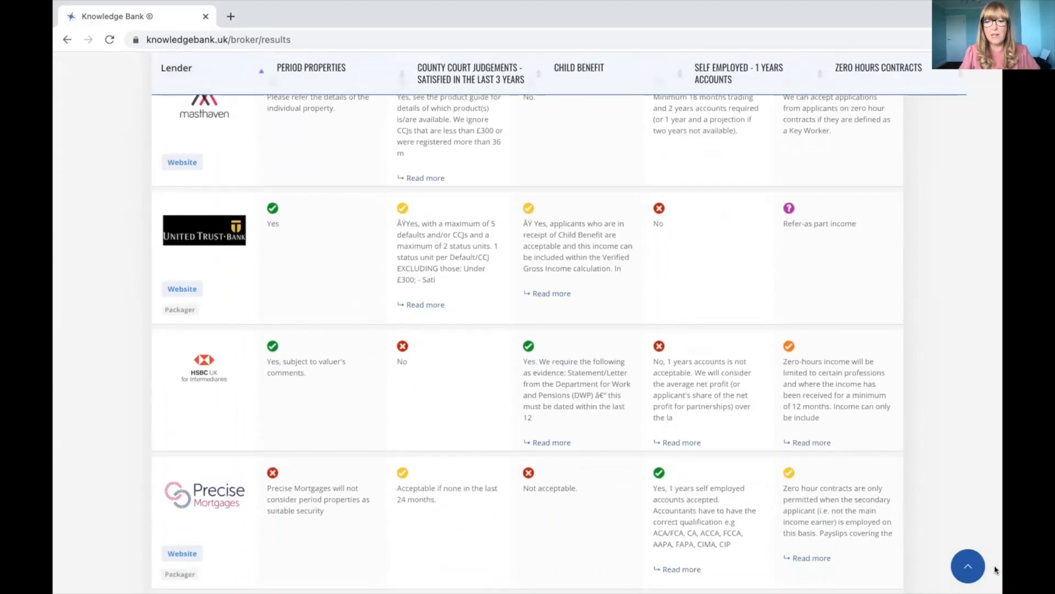
# Step: Jump back to the top of the results and scroll down to the Bluestone row
pyautogui.click(968, 561)
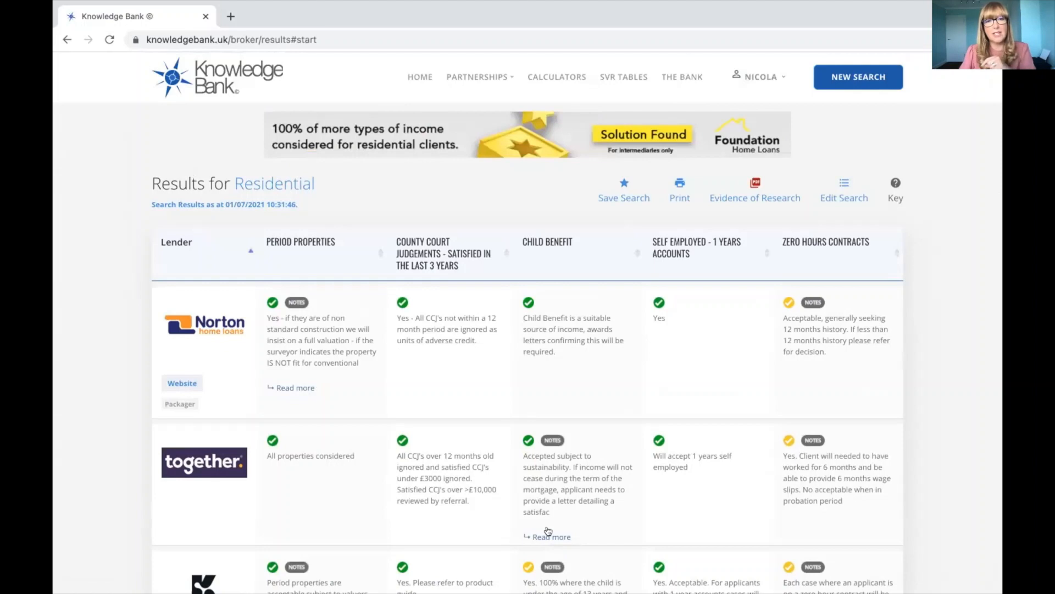
pyautogui.scroll(-5, 548, 525)
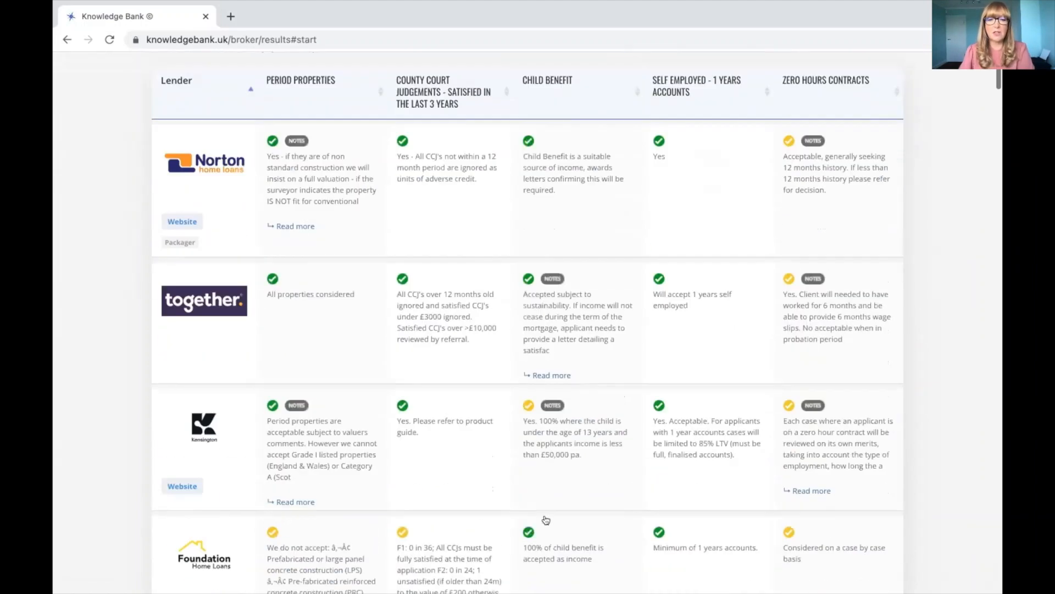
pyautogui.scroll(-2, 547, 519)
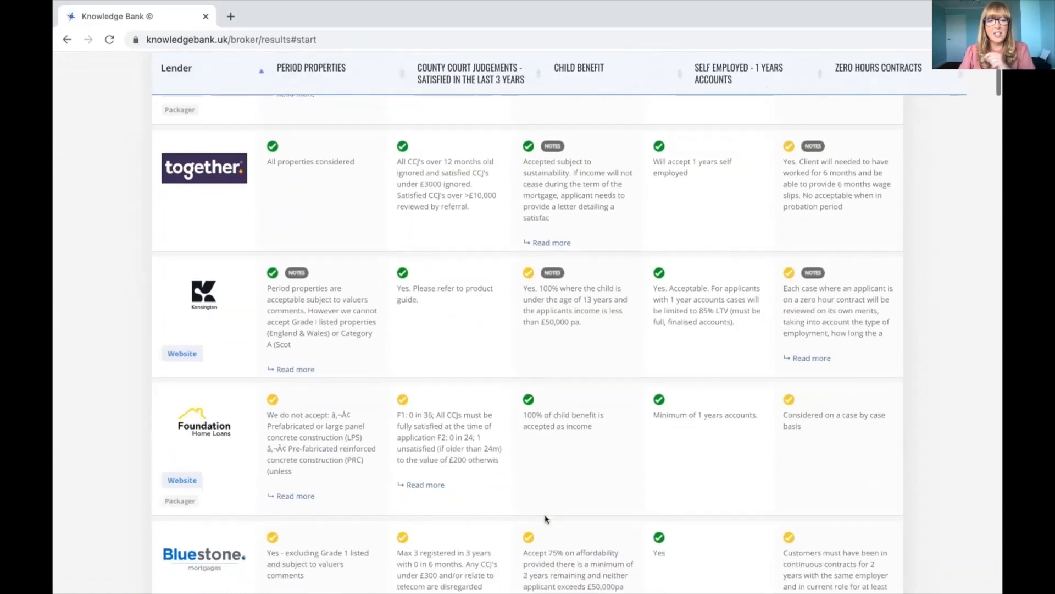
pyautogui.scroll(-5, 546, 519)
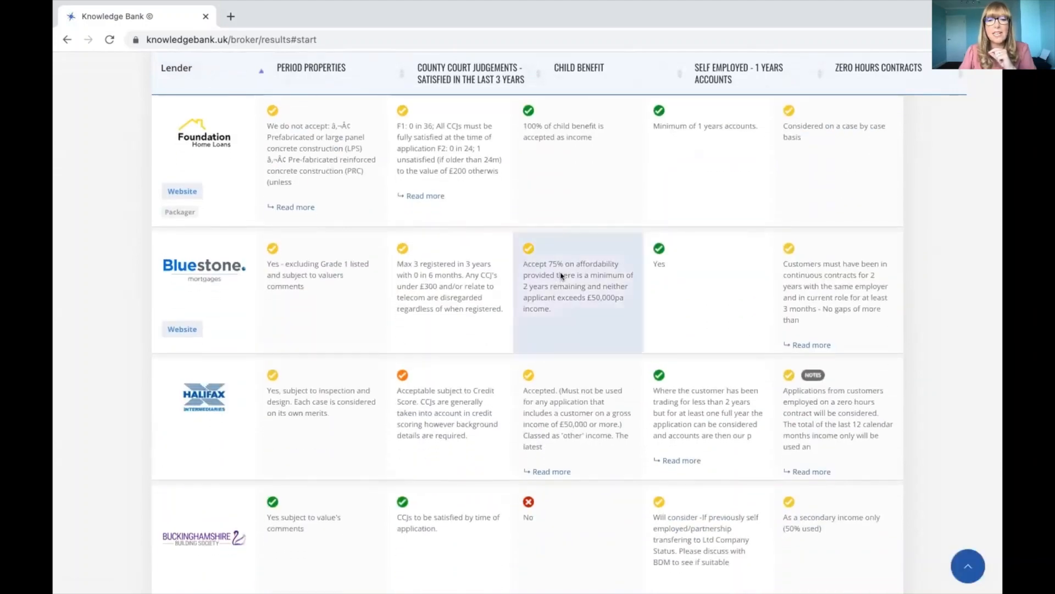
pyautogui.click(561, 275)
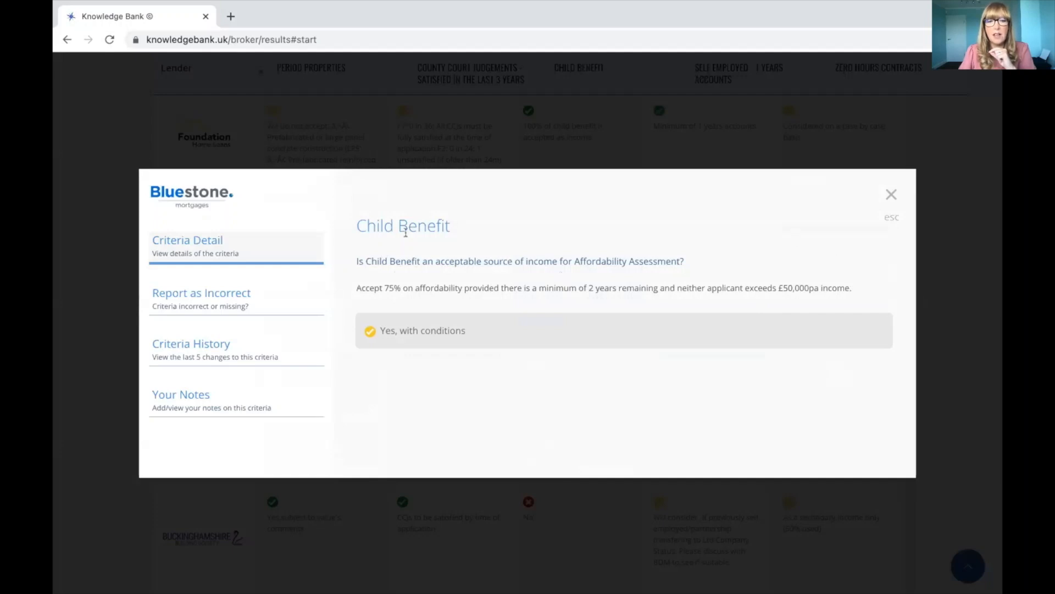
pyautogui.click(224, 395)
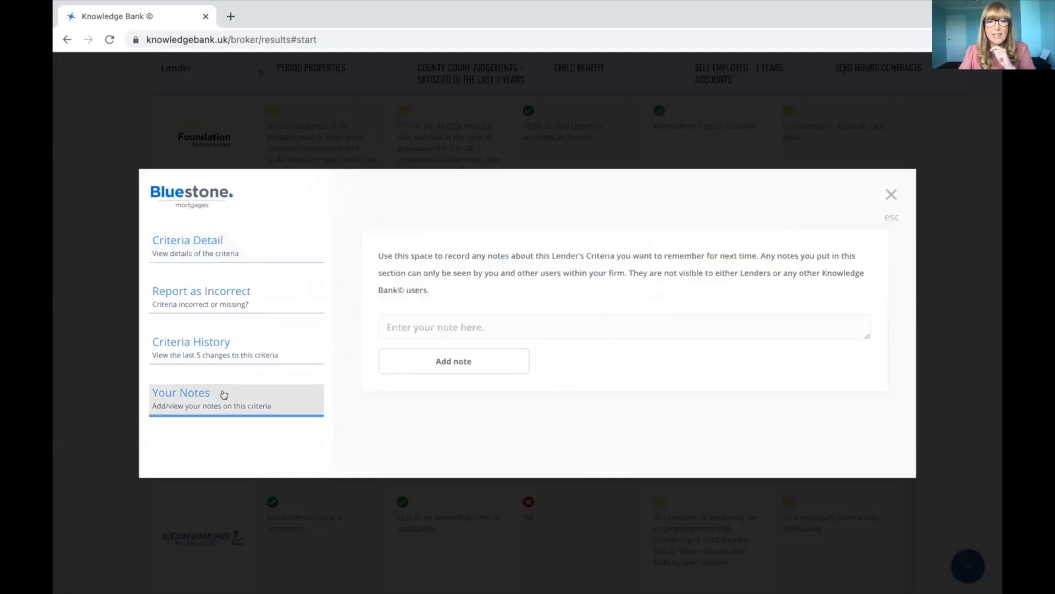
pyautogui.click(890, 196)
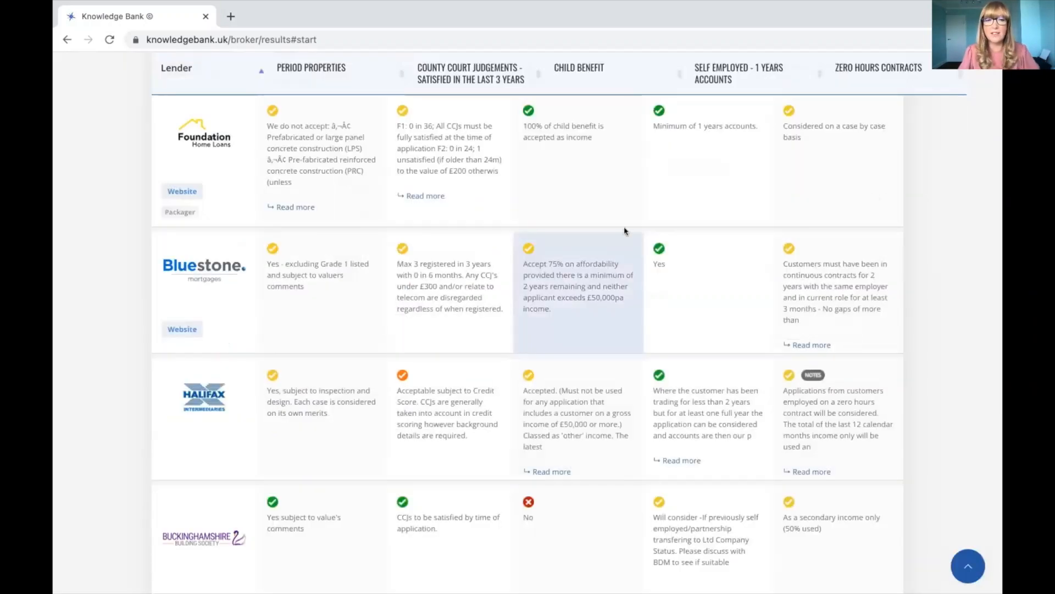
pyautogui.scroll(5, 624, 231)
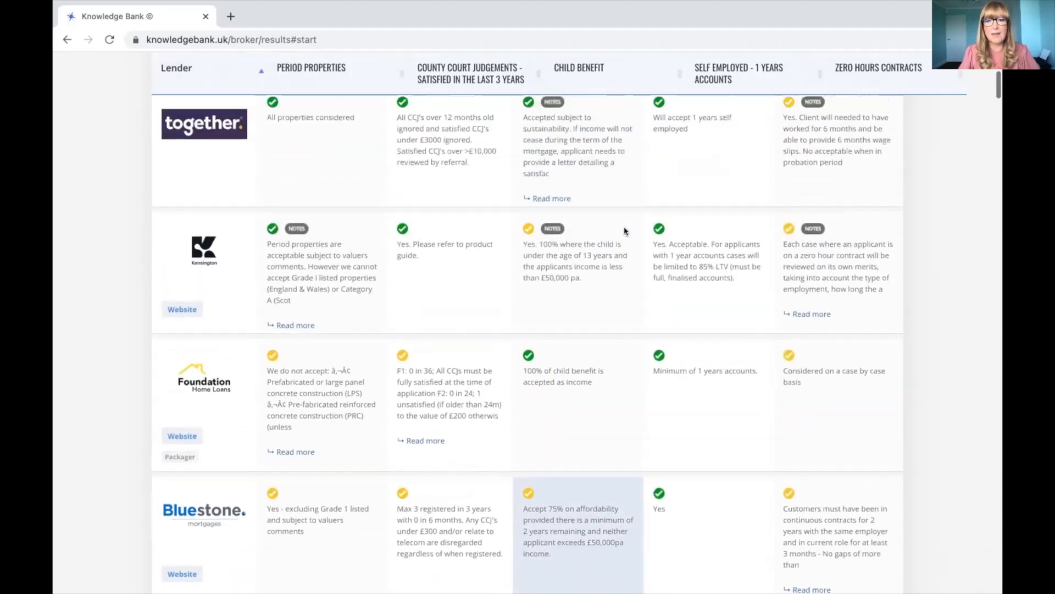
# Step: Go HOME from the Residential results to the sourcing results listing 6,749 products
pyautogui.scroll(6, 625, 231)
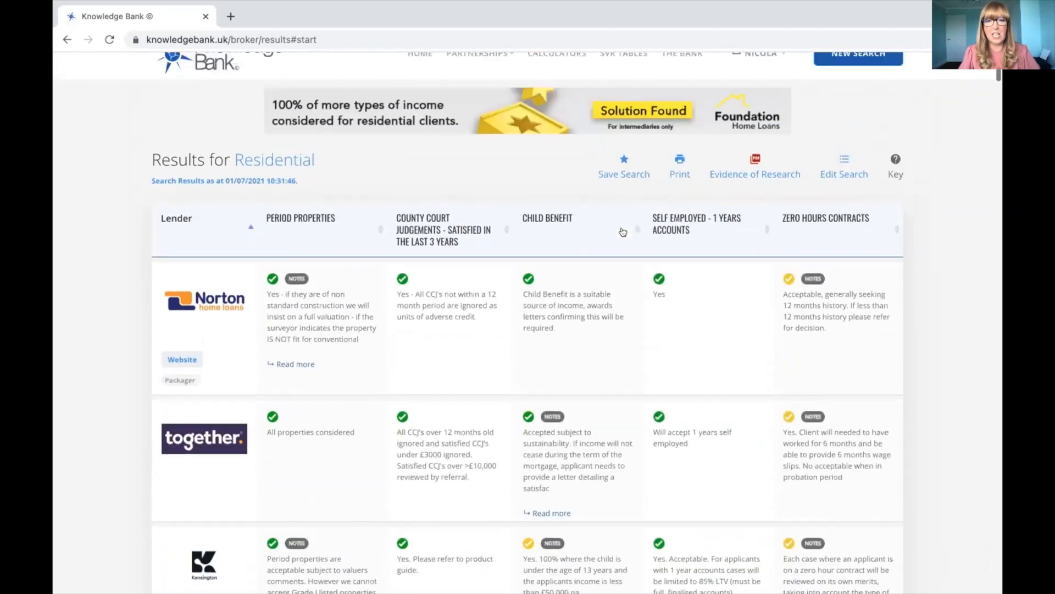
pyautogui.scroll(1, 623, 231)
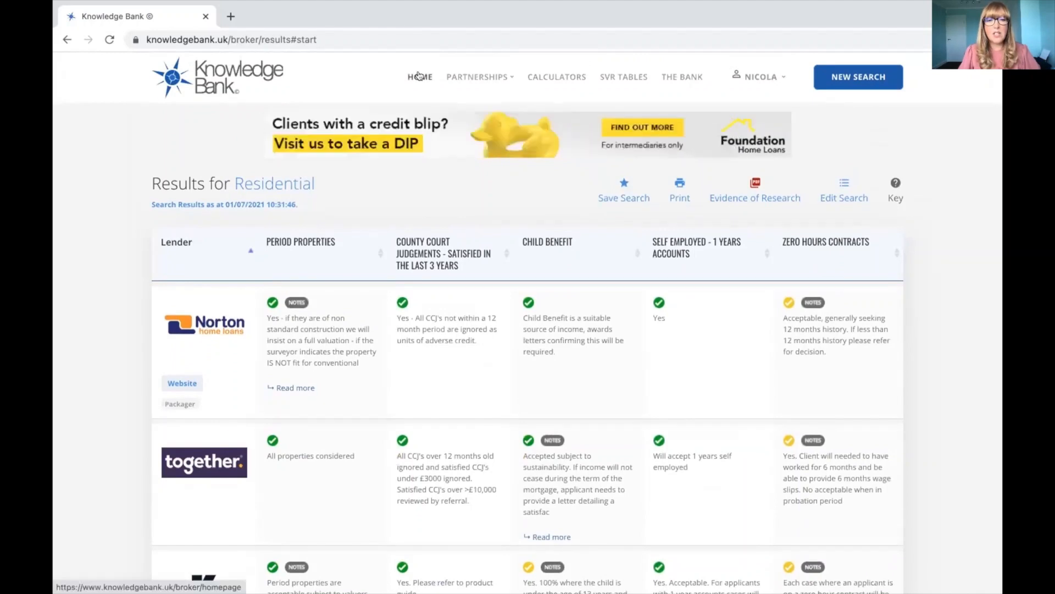
pyautogui.click(419, 76)
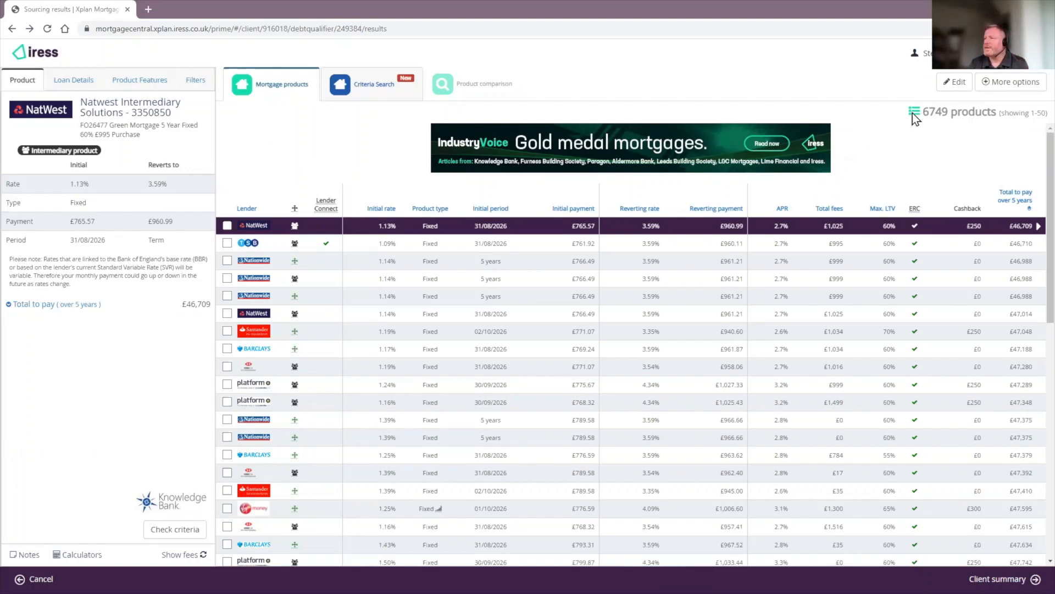
# Step: Highlight the 6,749-product total on the sourcing results, then open the user account menu
pyautogui.moveTo(926, 109); pyautogui.dragTo(945, 120)
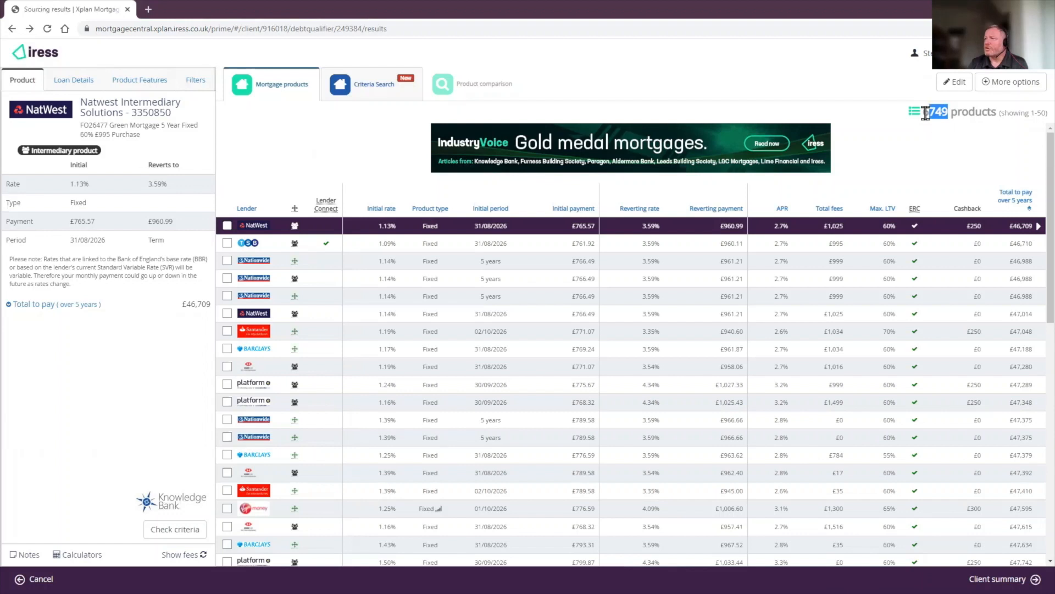
pyautogui.click(937, 137)
pyautogui.moveTo(925, 112); pyautogui.dragTo(950, 114)
pyautogui.click(911, 159)
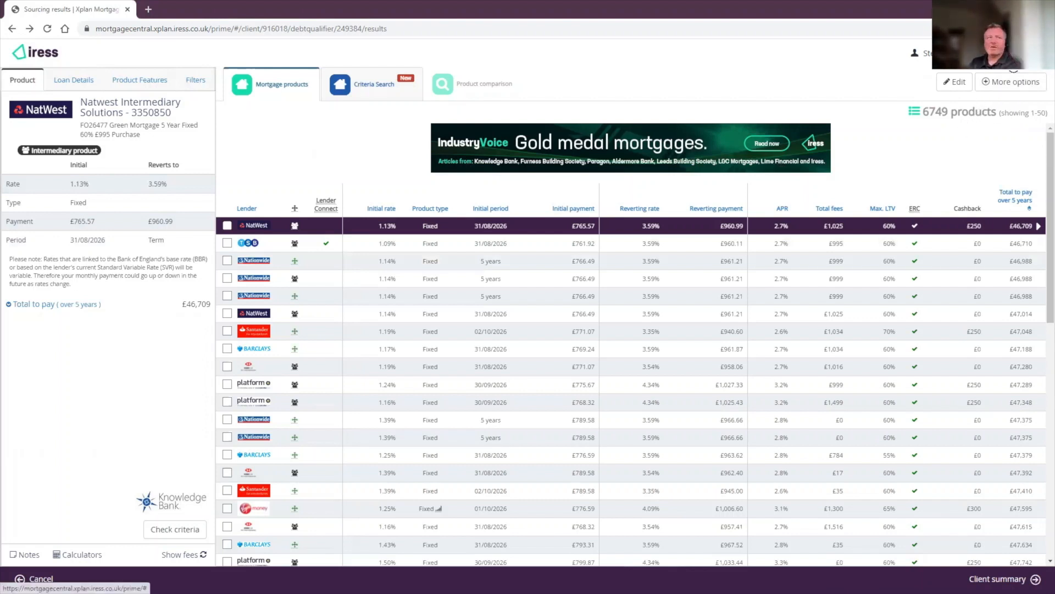
pyautogui.click(990, 53)
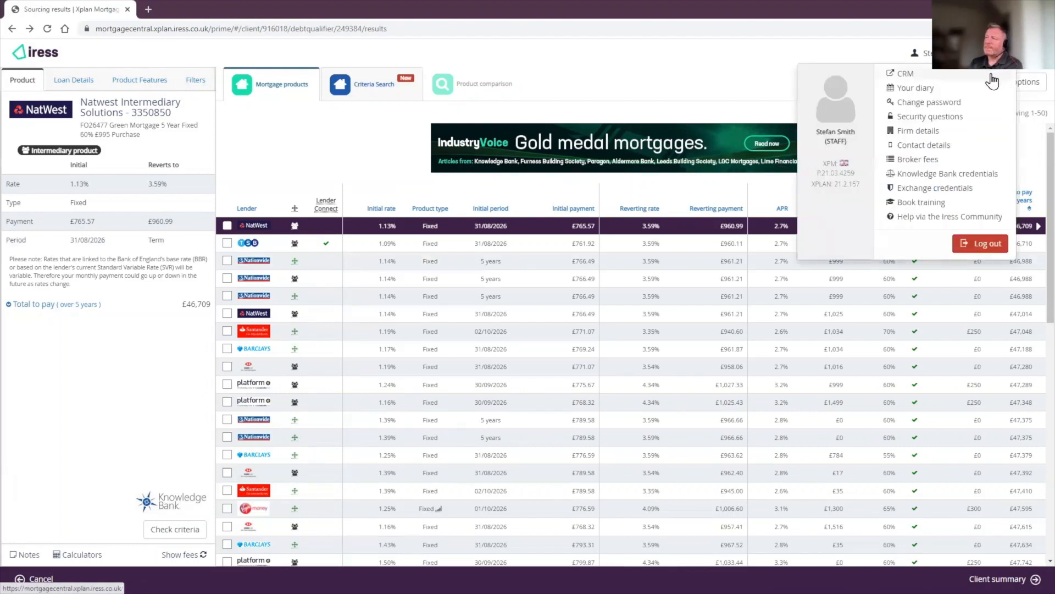
# Step: Open the Knowledge Bank credentials page and launch 'Manage my account' in a new tab
pyautogui.click(933, 173)
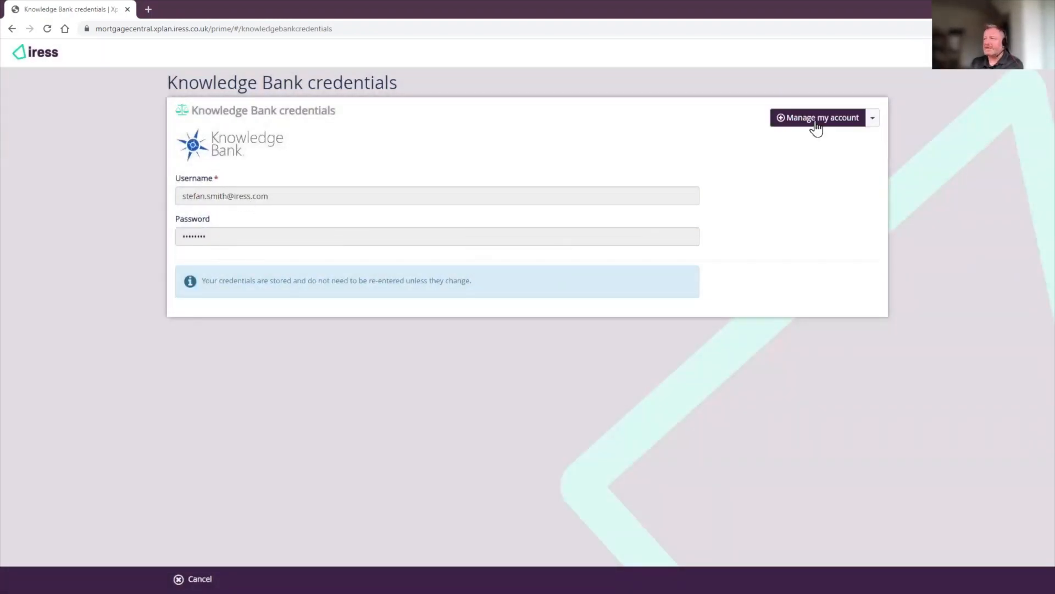
pyautogui.click(815, 123)
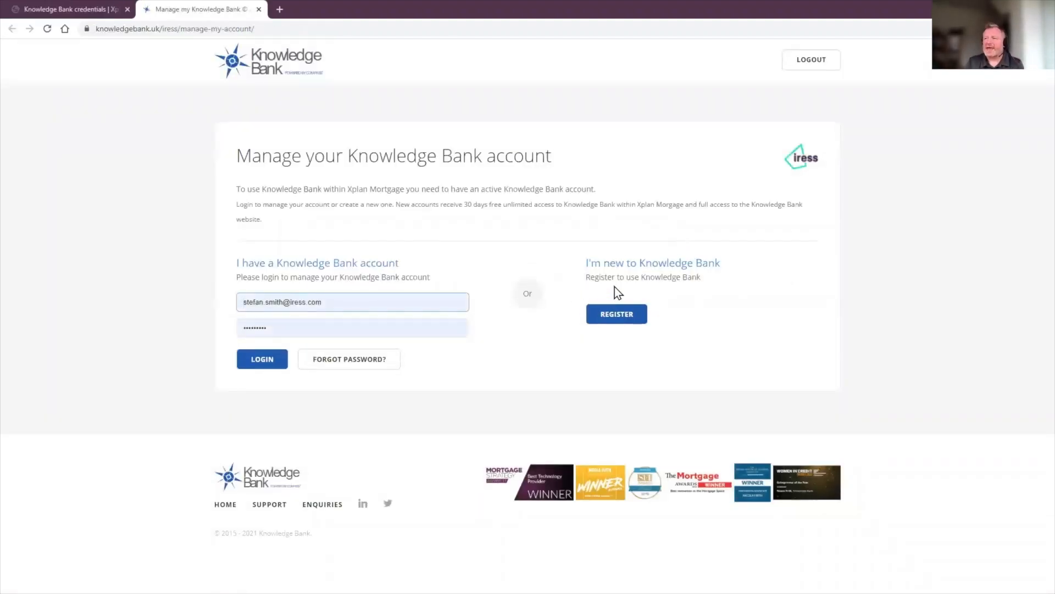
# Step: Highlight the new-user heading and 30 days free access note, then return to the credentials tab
pyautogui.moveTo(586, 262); pyautogui.dragTo(700, 260)
pyautogui.click(630, 283)
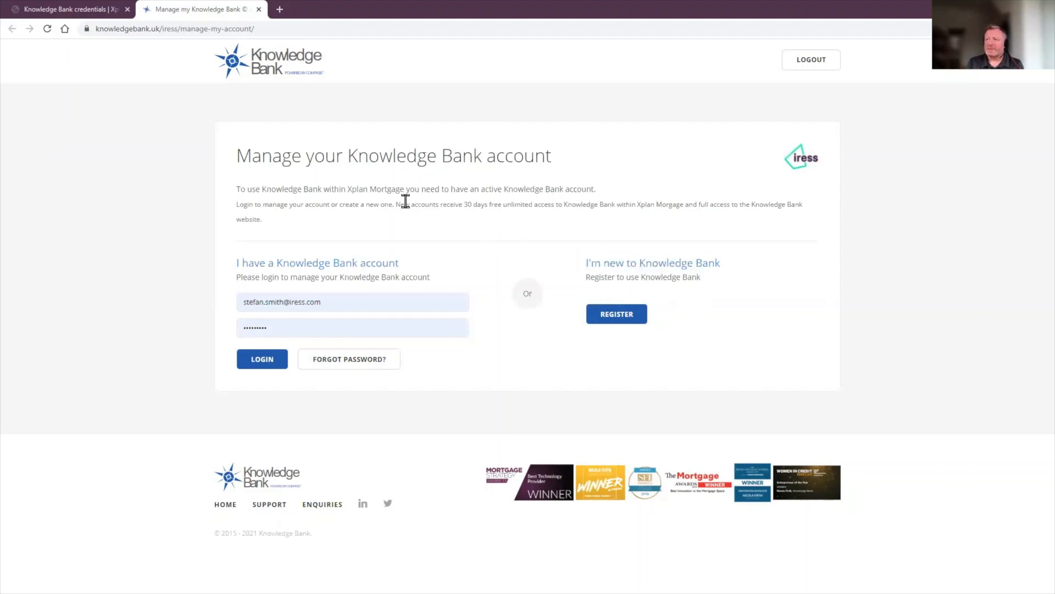
pyautogui.moveTo(396, 204); pyautogui.dragTo(532, 205)
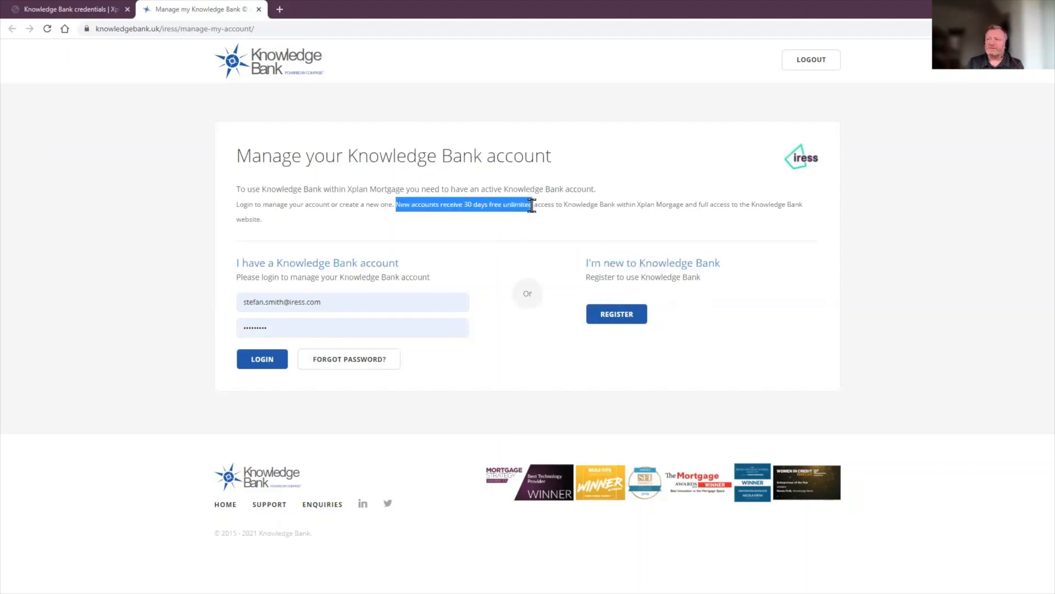
pyautogui.click(676, 322)
pyautogui.click(103, 8)
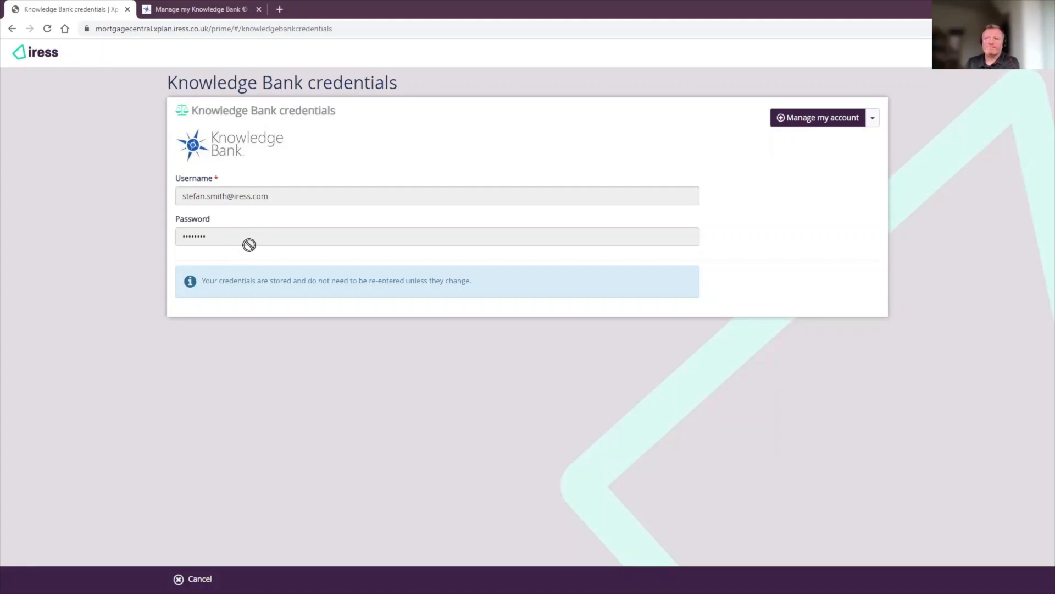
# Step: From the dashboard, open the recent client's Purchase £200K sourcing results and switch to Criteria Search
pyautogui.click(33, 54)
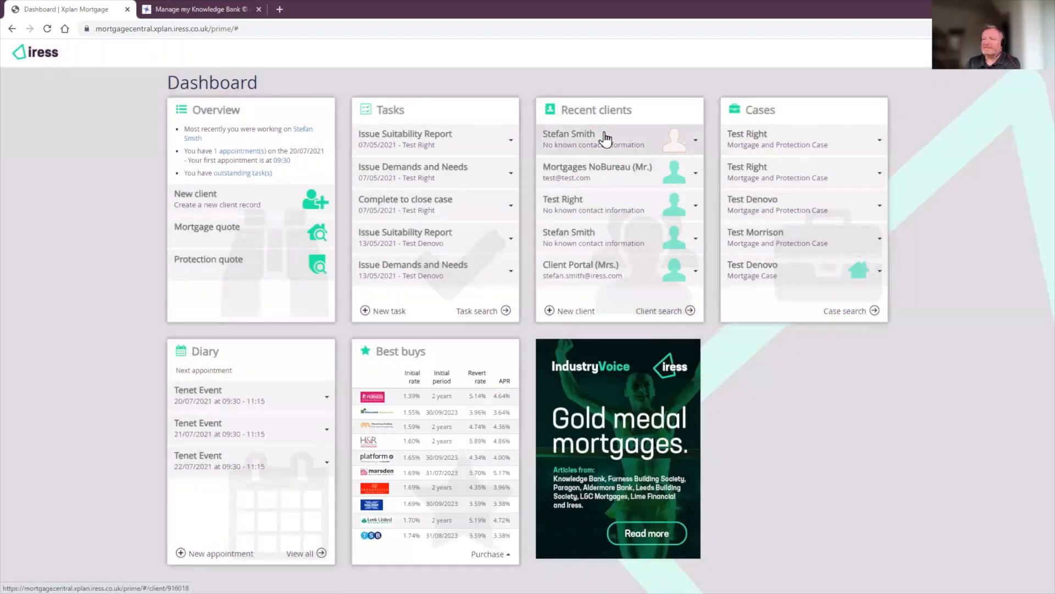
pyautogui.click(606, 139)
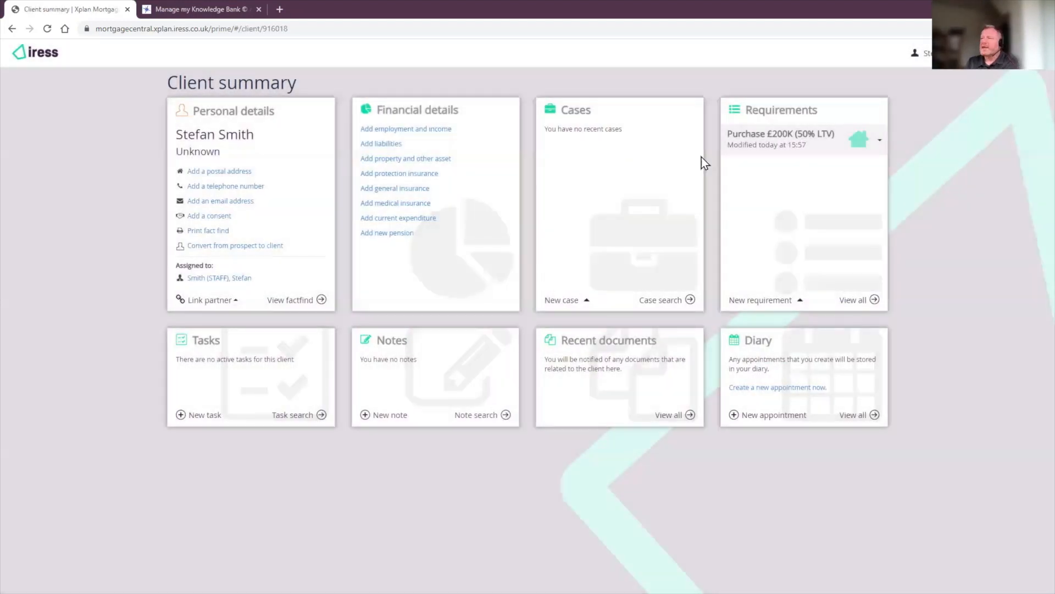
pyautogui.click(739, 135)
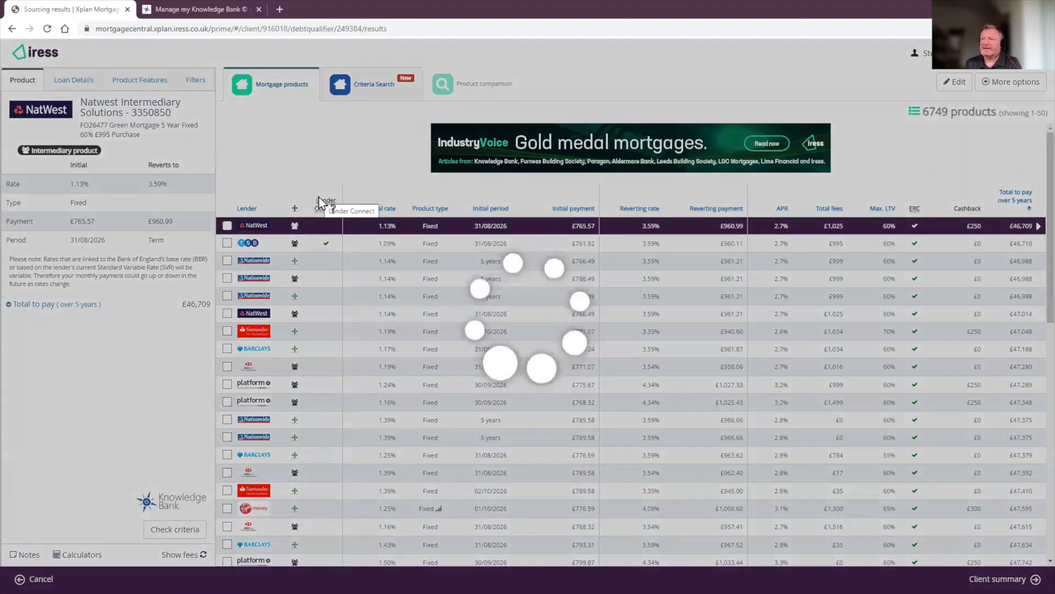
pyautogui.click(366, 87)
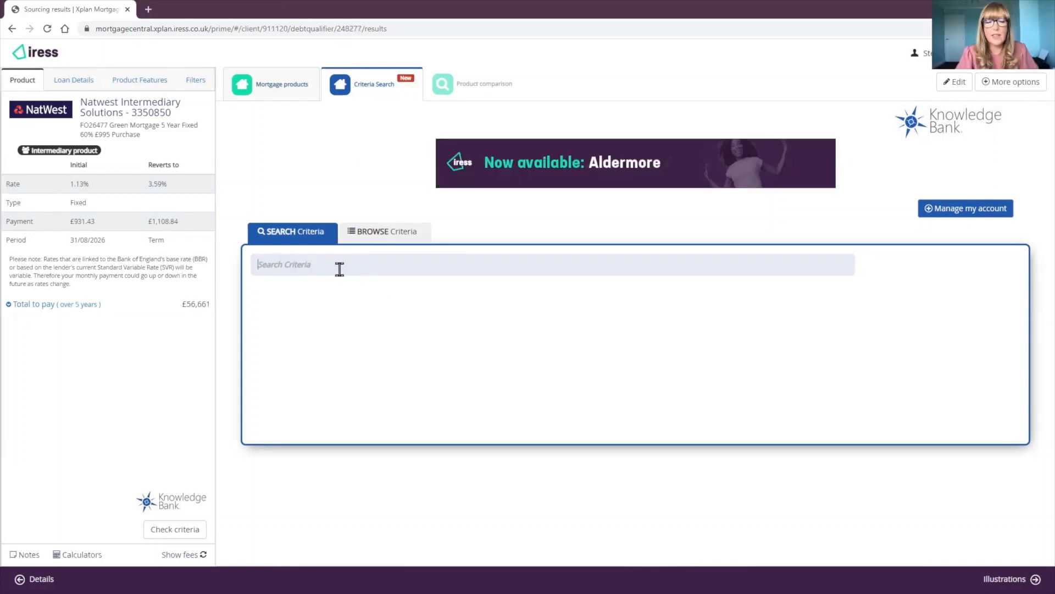
# Step: Add 'Self Employed - 1 Years Accounts' and 'Zero Hours Contracts' to the case, then browse criteria categories
pyautogui.click(320, 264)
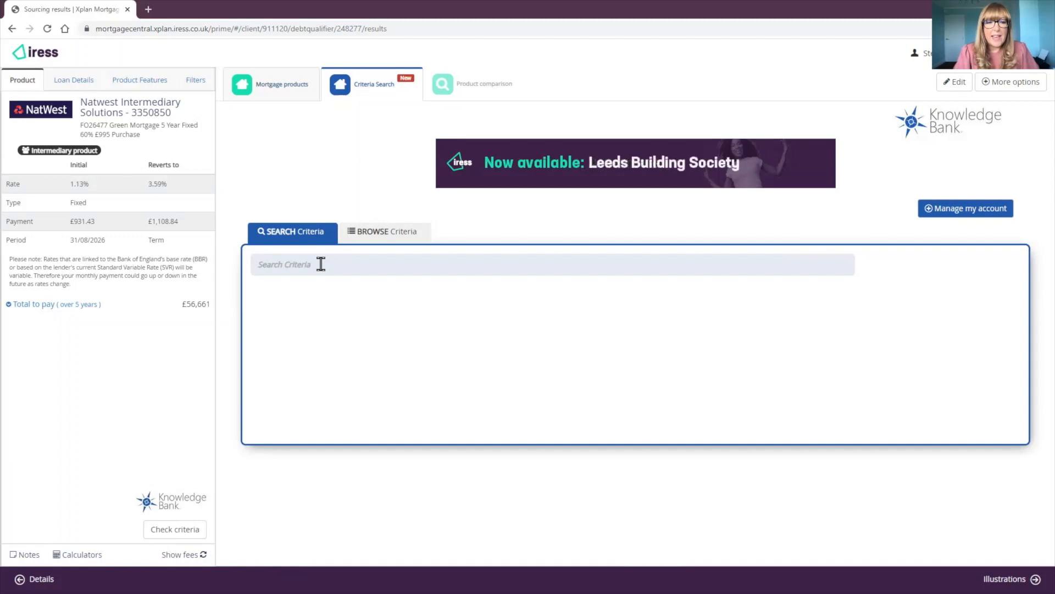
pyautogui.write('S')
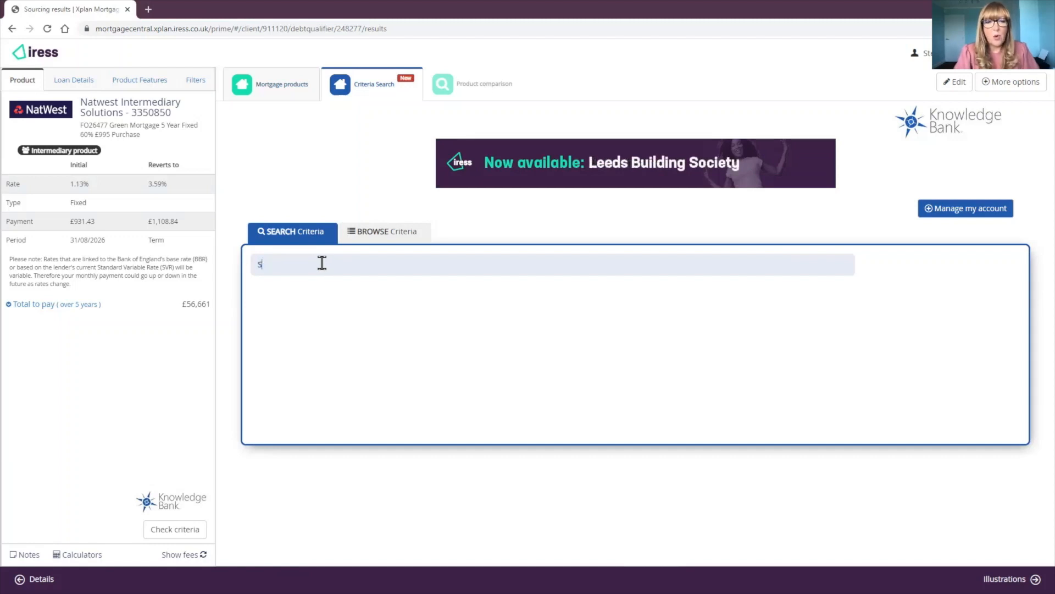
pyautogui.write('elf Employed')
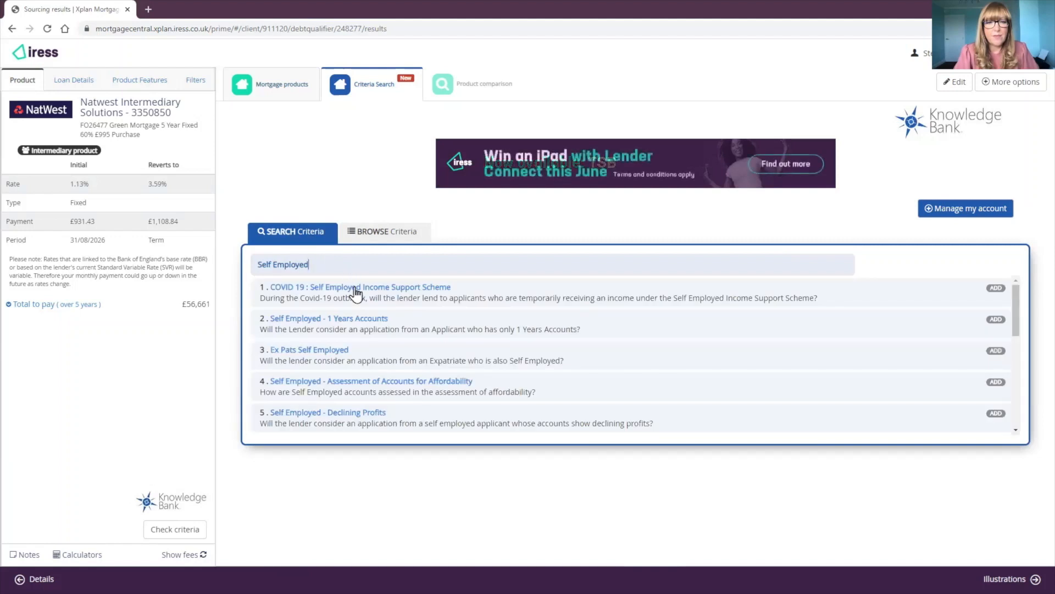
pyautogui.click(317, 324)
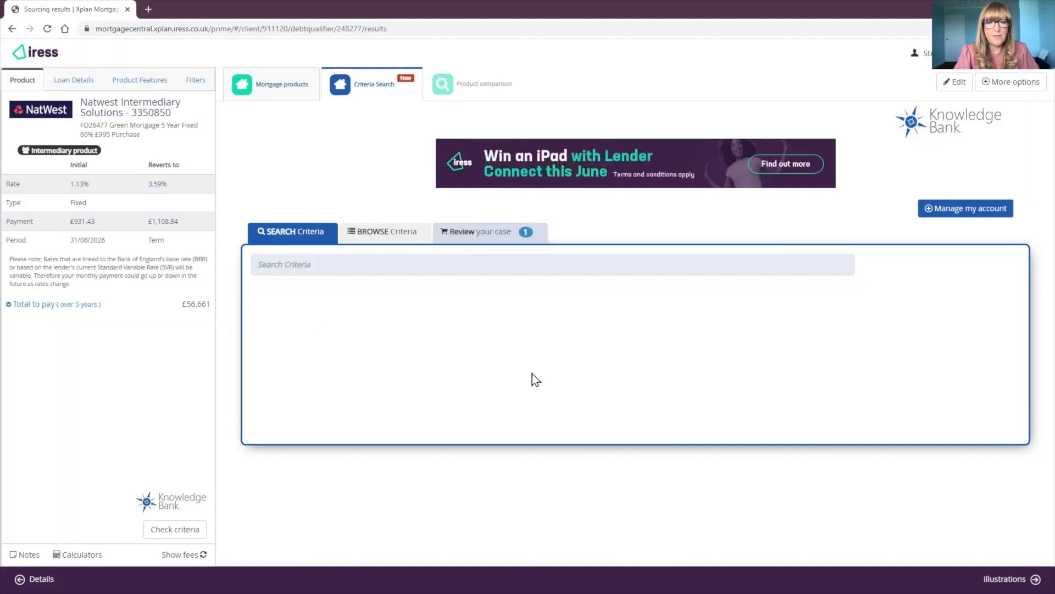
pyautogui.click(472, 245)
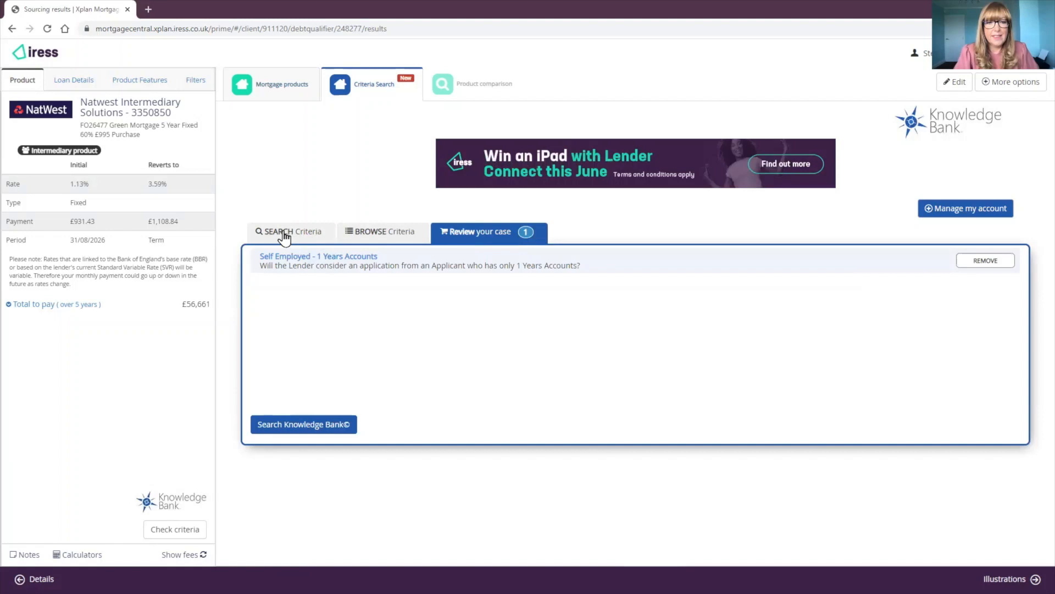
pyautogui.click(284, 235)
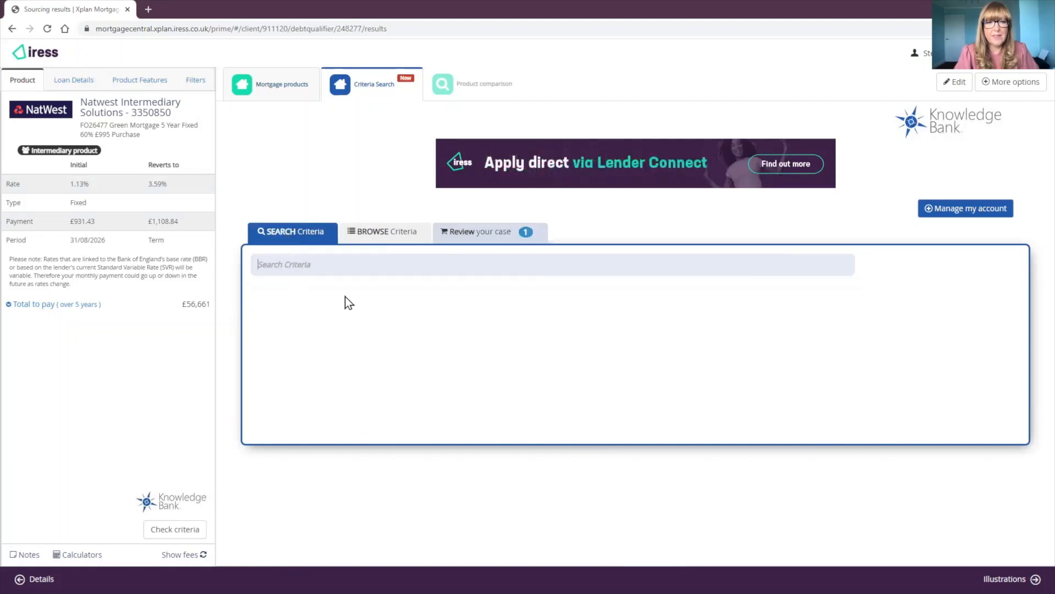
pyautogui.write('Zero')
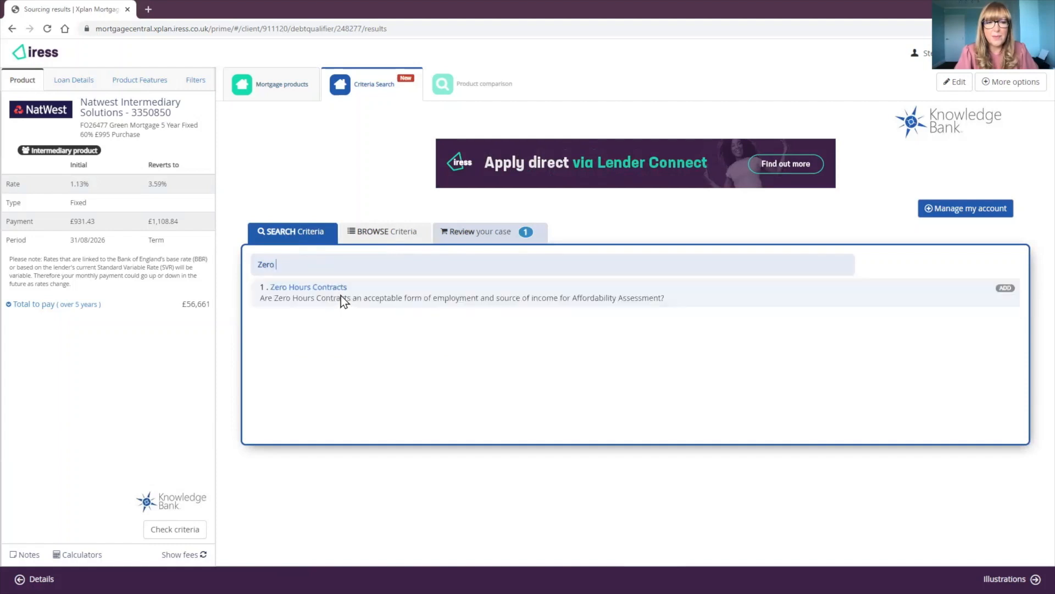
pyautogui.click(309, 287)
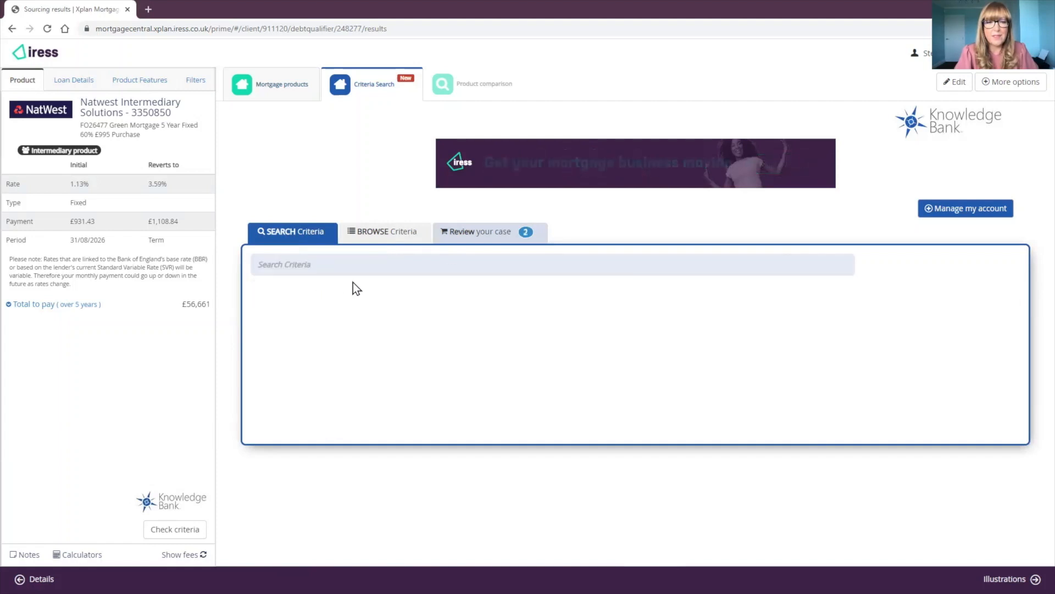
pyautogui.click(474, 232)
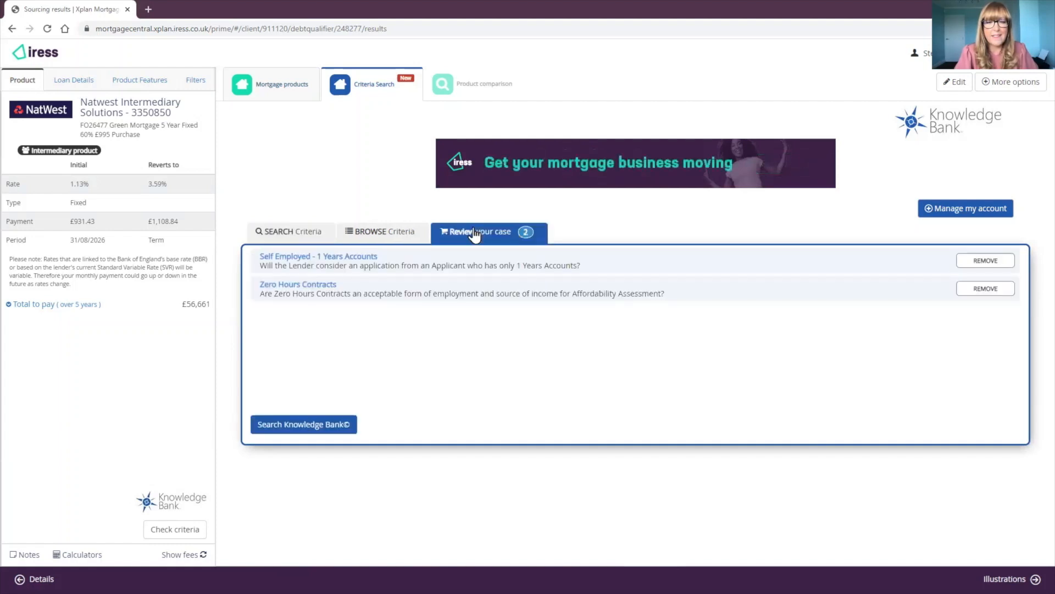
pyautogui.click(264, 231)
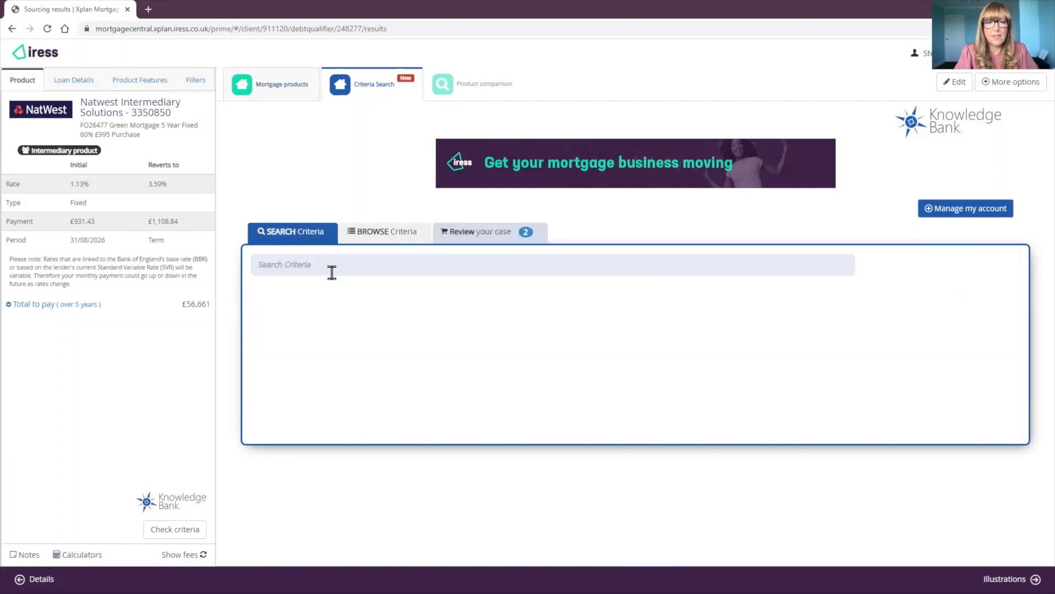
pyautogui.click(372, 235)
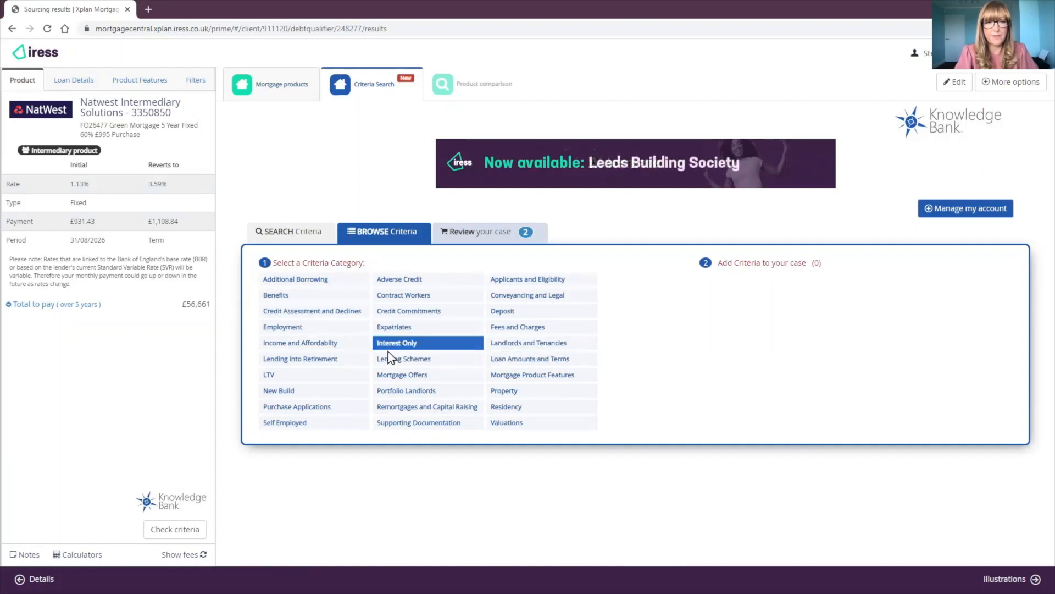
# Step: Search for 'child B' and add the Child Benefit criterion to the case
pyautogui.click(291, 236)
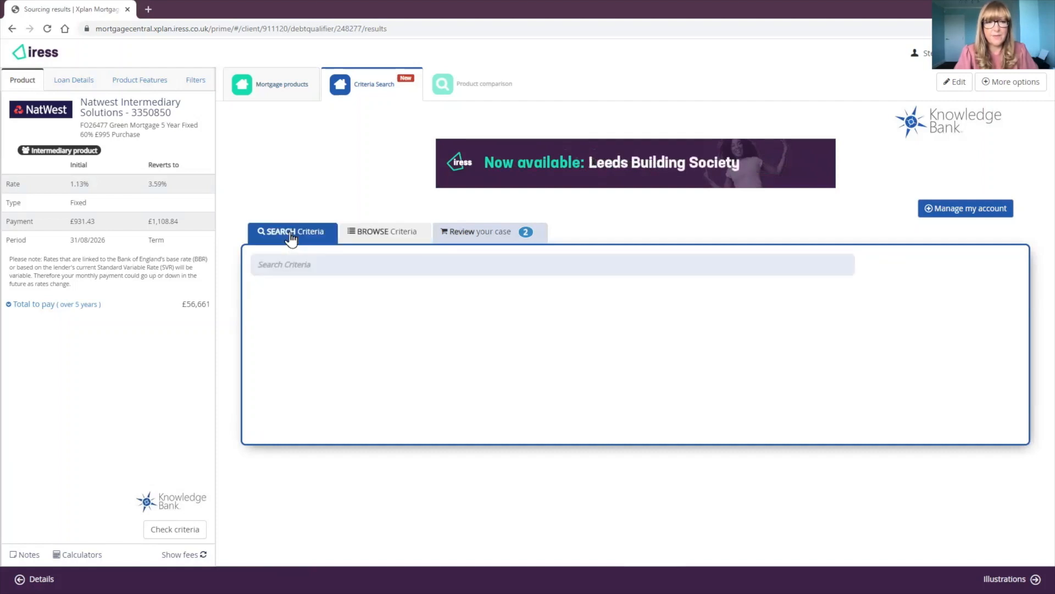
pyautogui.click(312, 263)
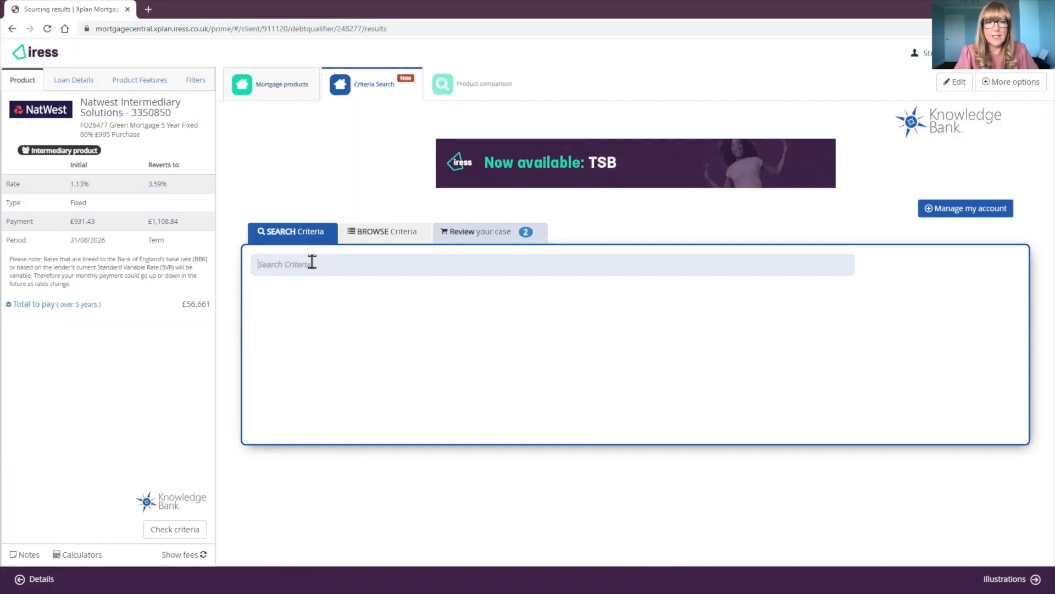
pyautogui.write('child')
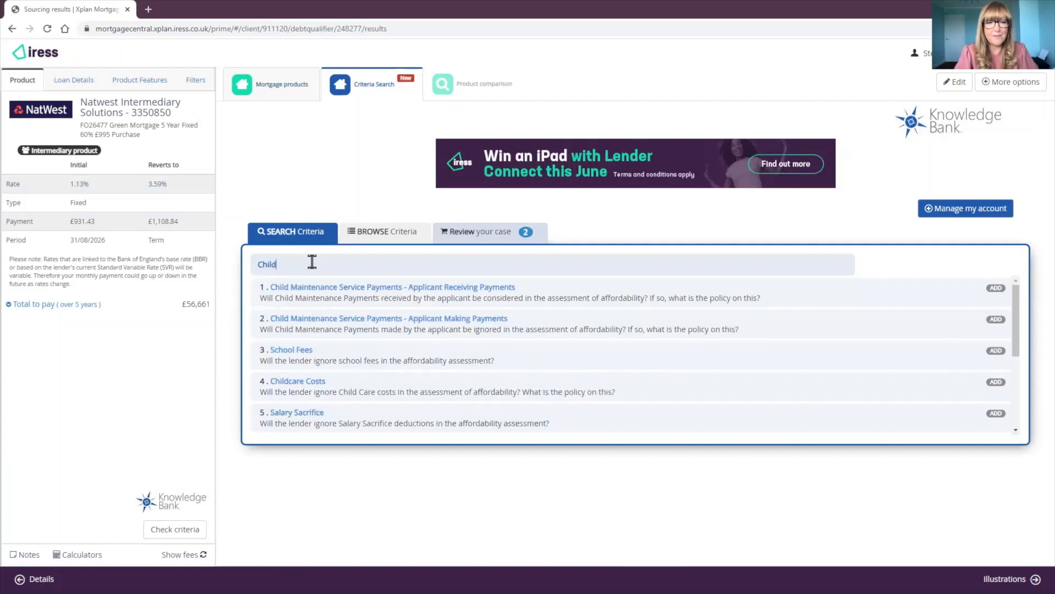
pyautogui.write(' B')
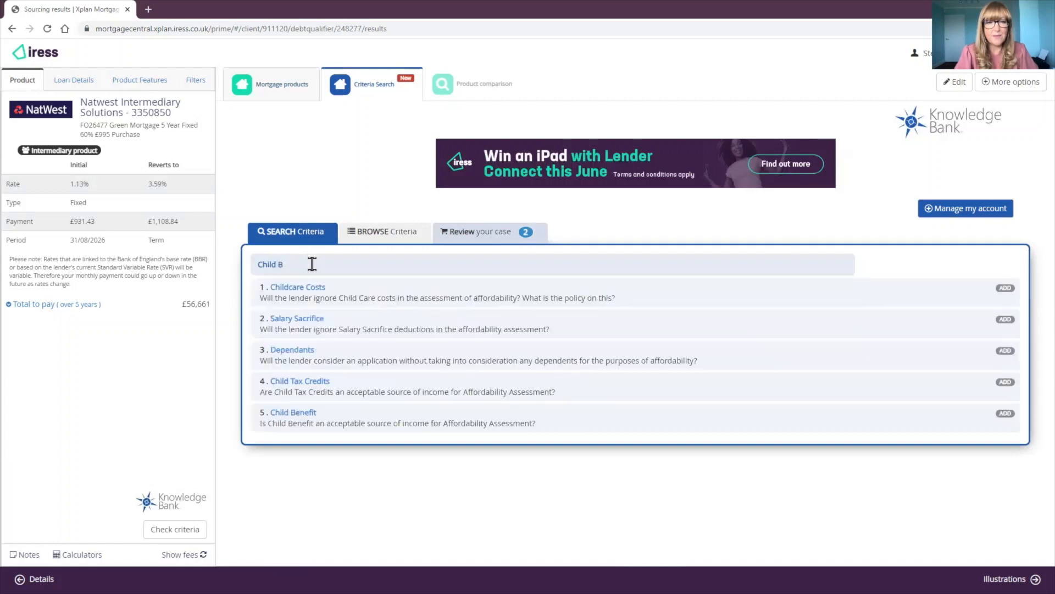
pyautogui.click(301, 412)
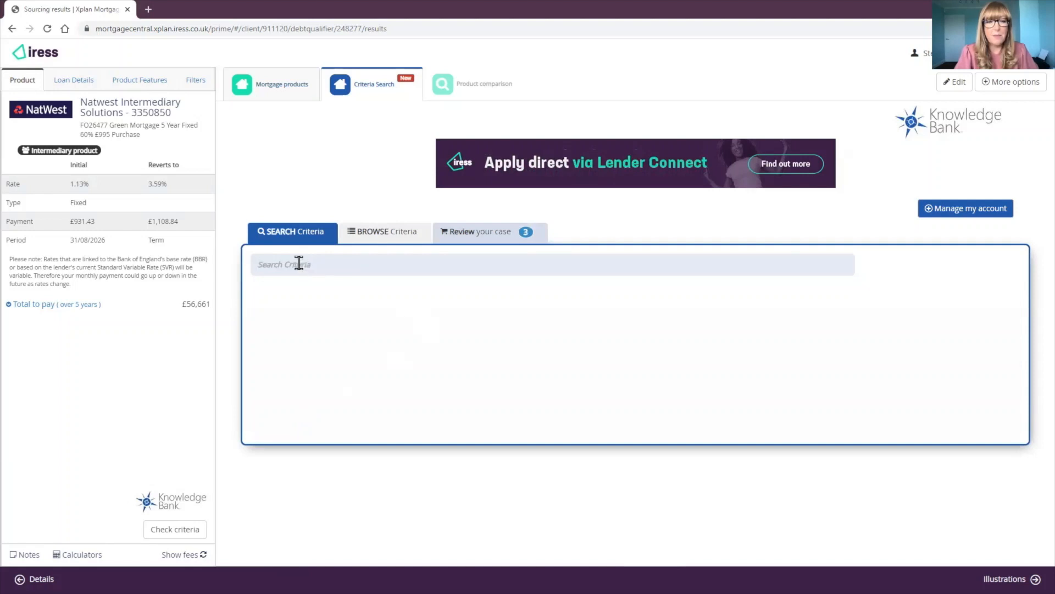
# Step: Add Period Properties and CCJs satisfied over 3 years ago, then review all five criteria
pyautogui.write('P')
pyautogui.press('BackSpace')
pyautogui.write('That')
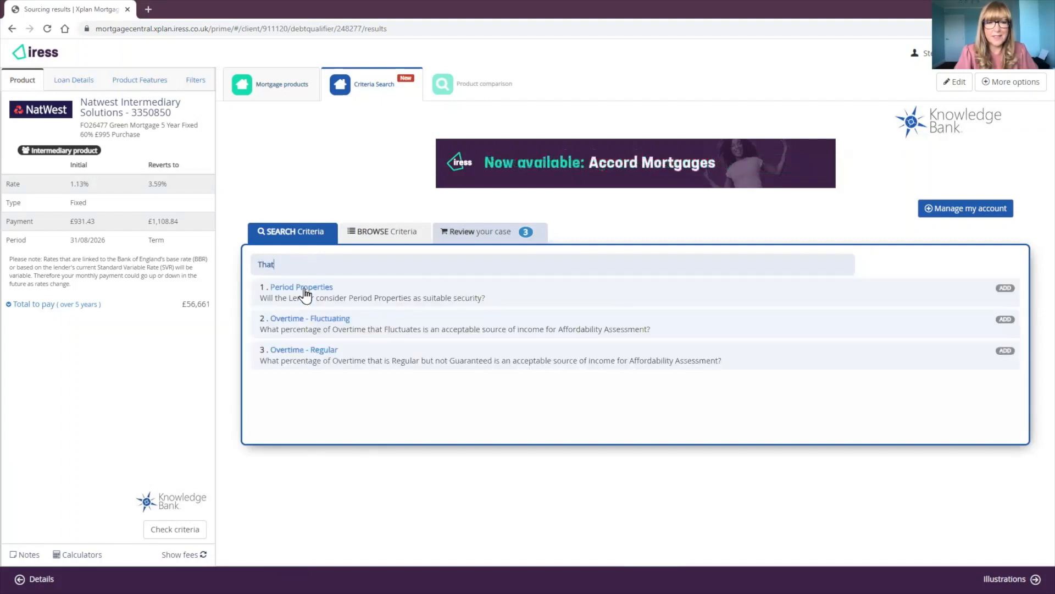
pyautogui.click(304, 288)
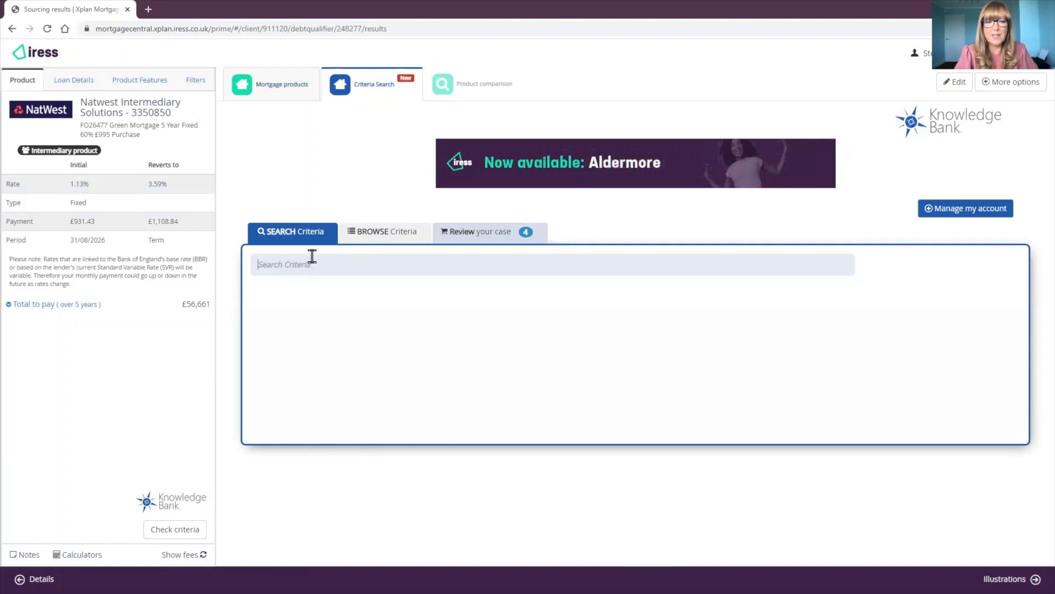
pyautogui.write('Ccj')
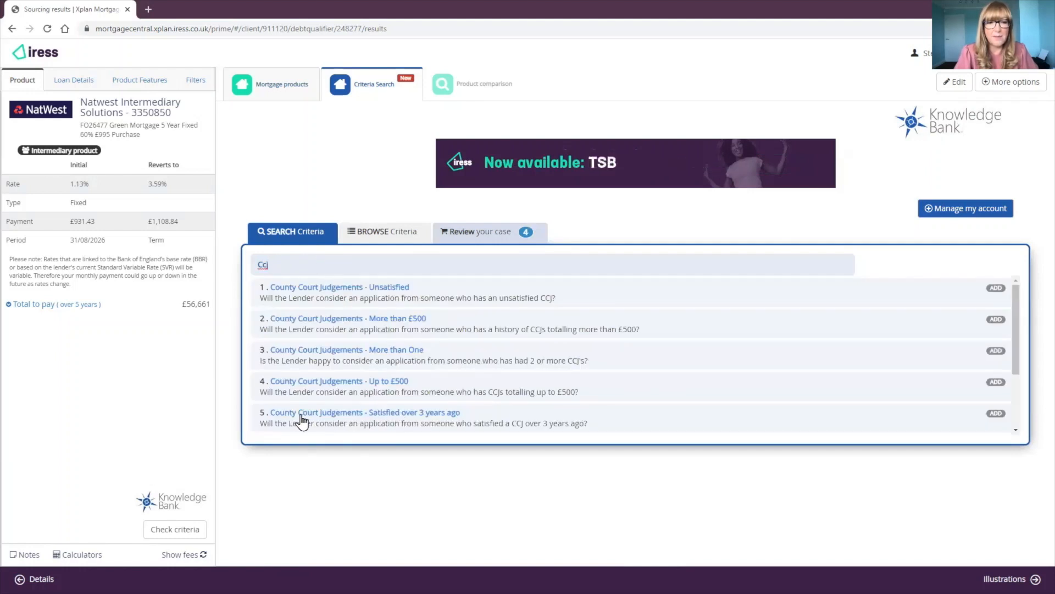
pyautogui.click(417, 420)
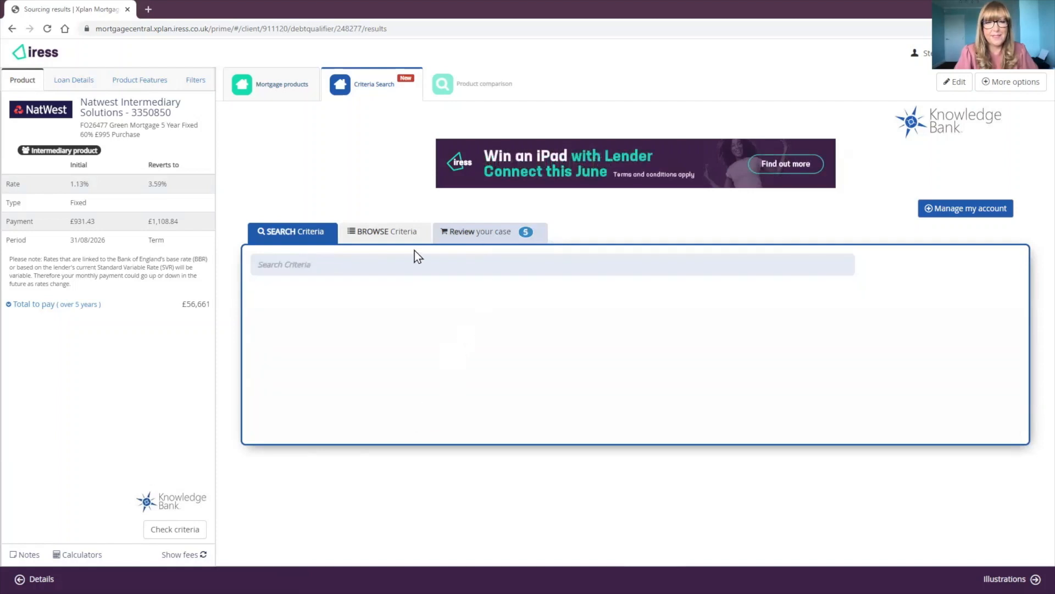
pyautogui.click(389, 233)
pyautogui.click(473, 233)
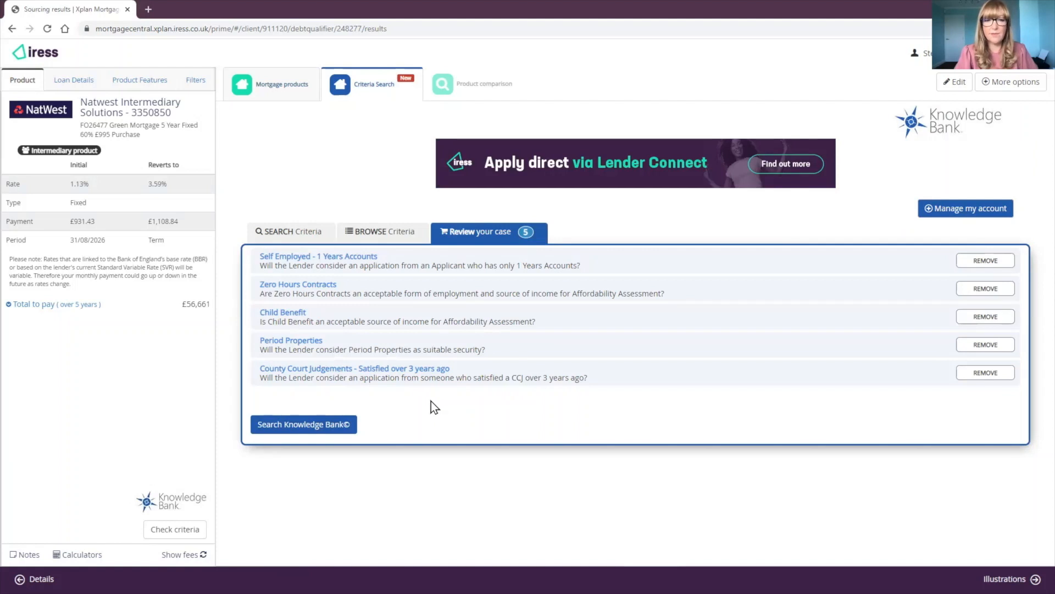
# Step: Search the Knowledge Bank with the five chosen criteria across all lenders
pyautogui.click(296, 432)
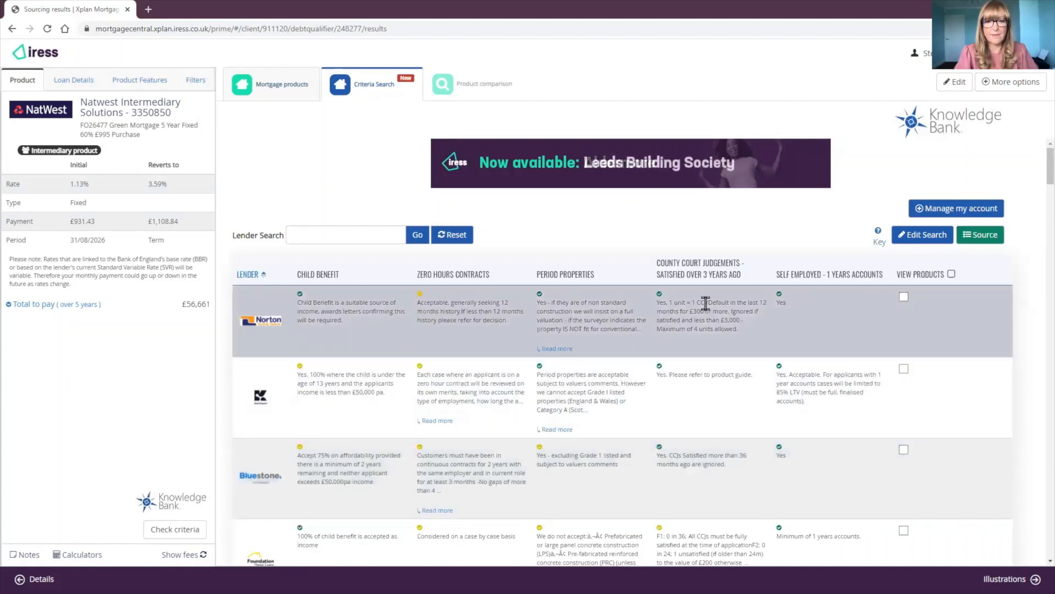
# Step: Check the result icon legend, close it, and tick View Products for Norton
pyautogui.click(879, 242)
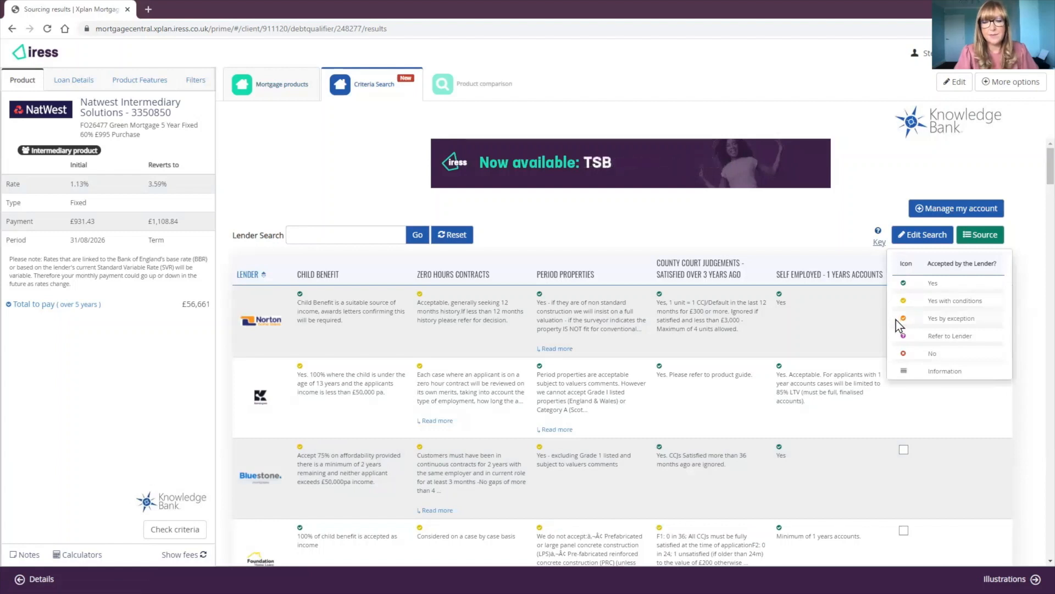
pyautogui.click(837, 244)
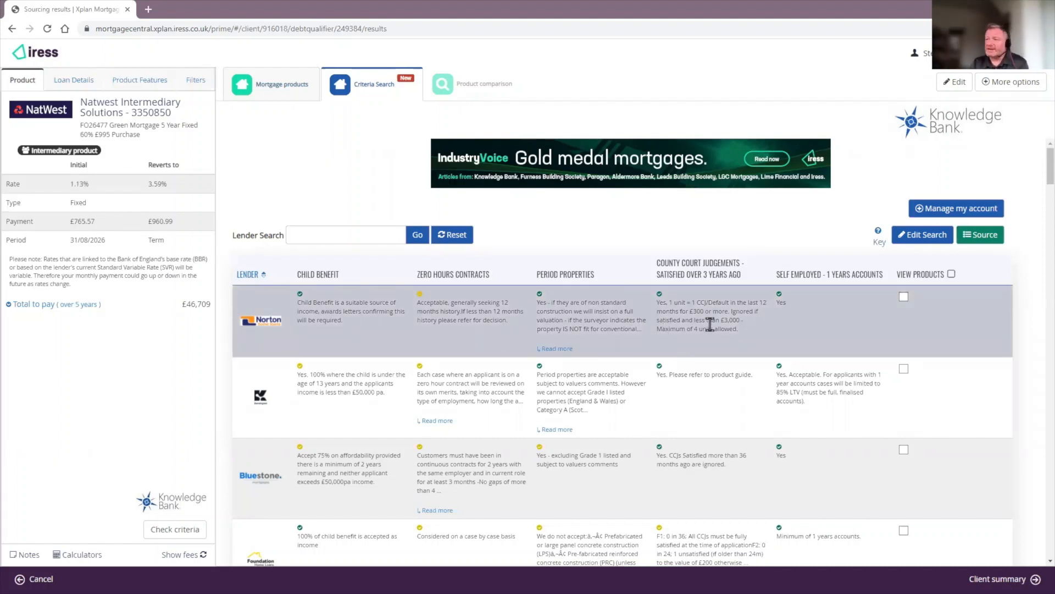
pyautogui.click(903, 297)
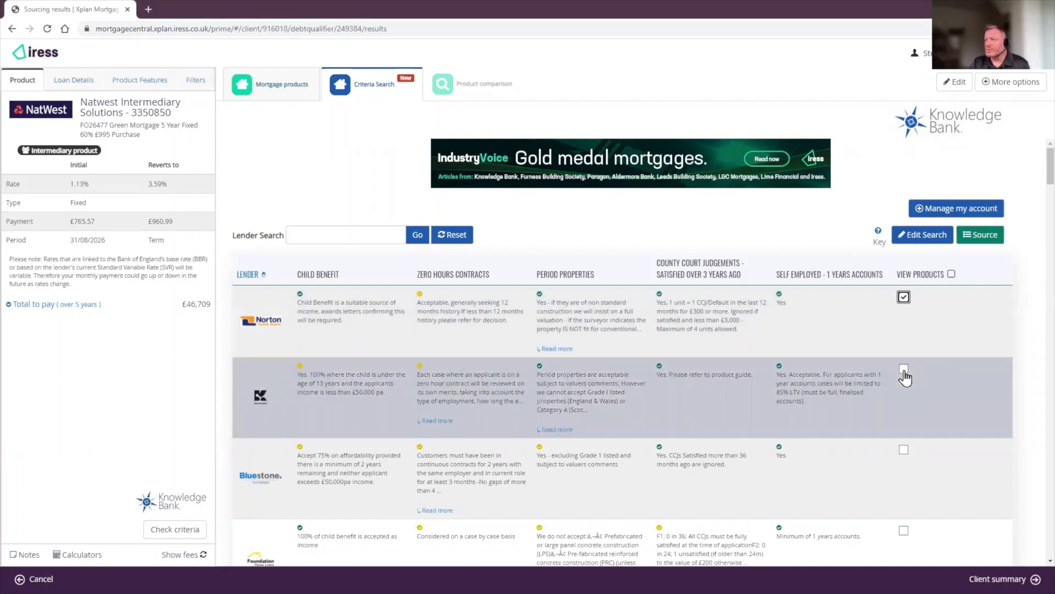
pyautogui.scroll(-2, 923, 384)
# Step: Tick View Products for Bluestone and Foundation, then source mortgage products for the marked lenders
pyautogui.click(904, 358)
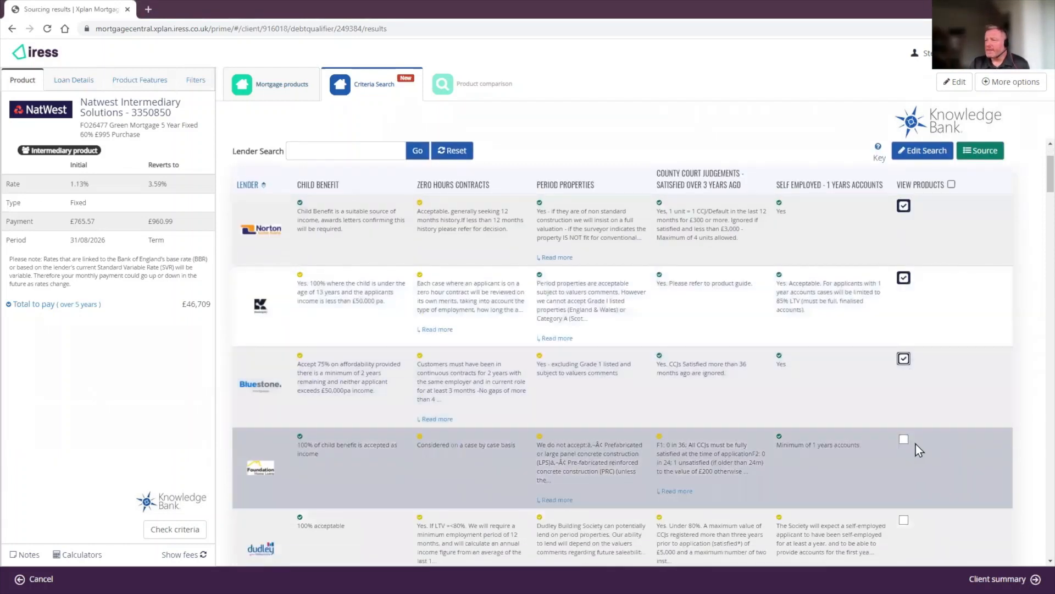
pyautogui.click(903, 441)
pyautogui.scroll(-2, 941, 421)
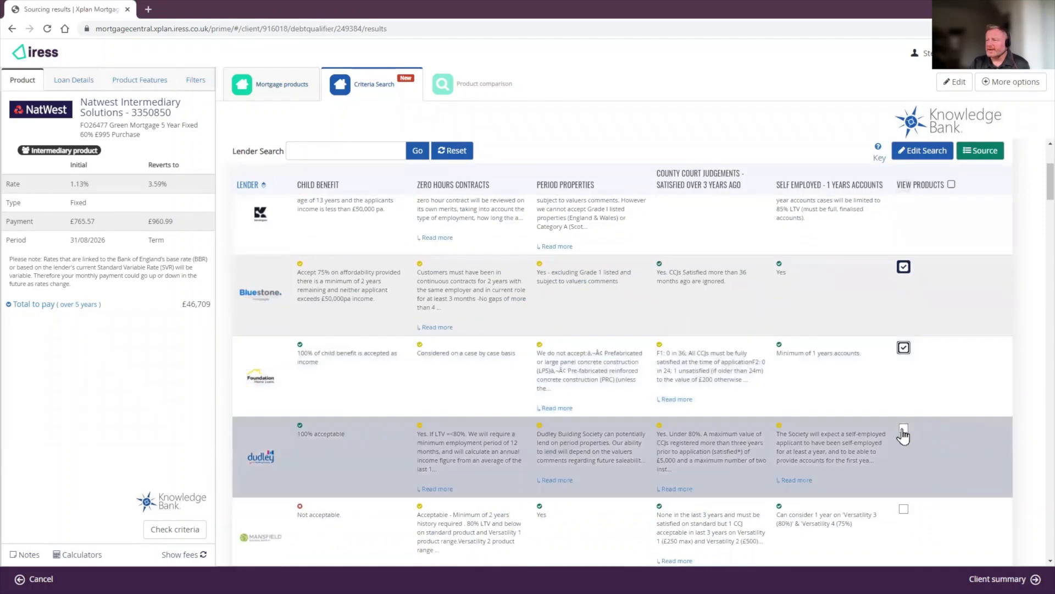
pyautogui.scroll(-2, 912, 447)
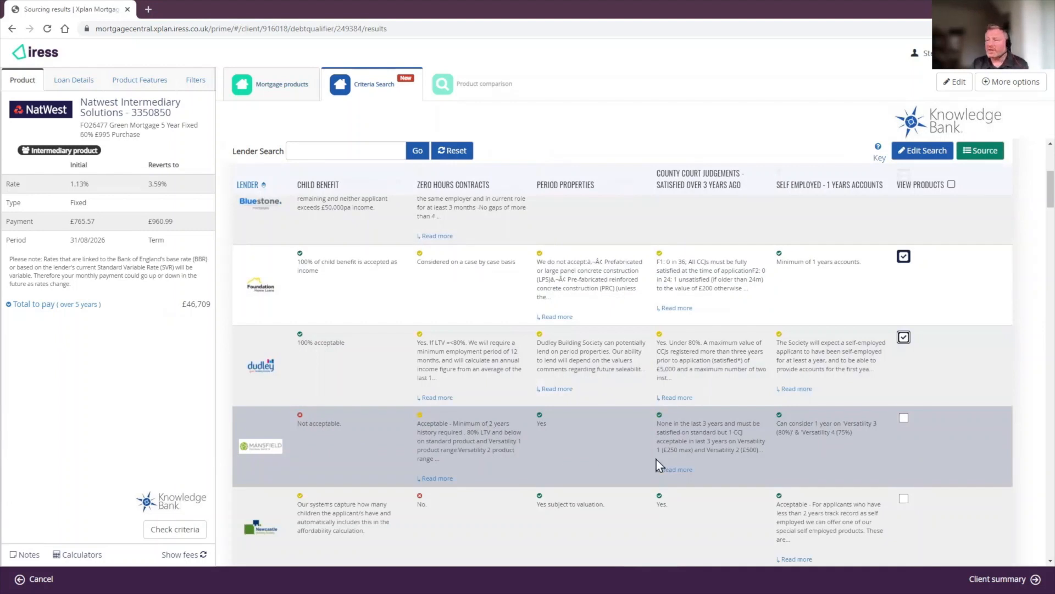
pyautogui.scroll(5, 754, 463)
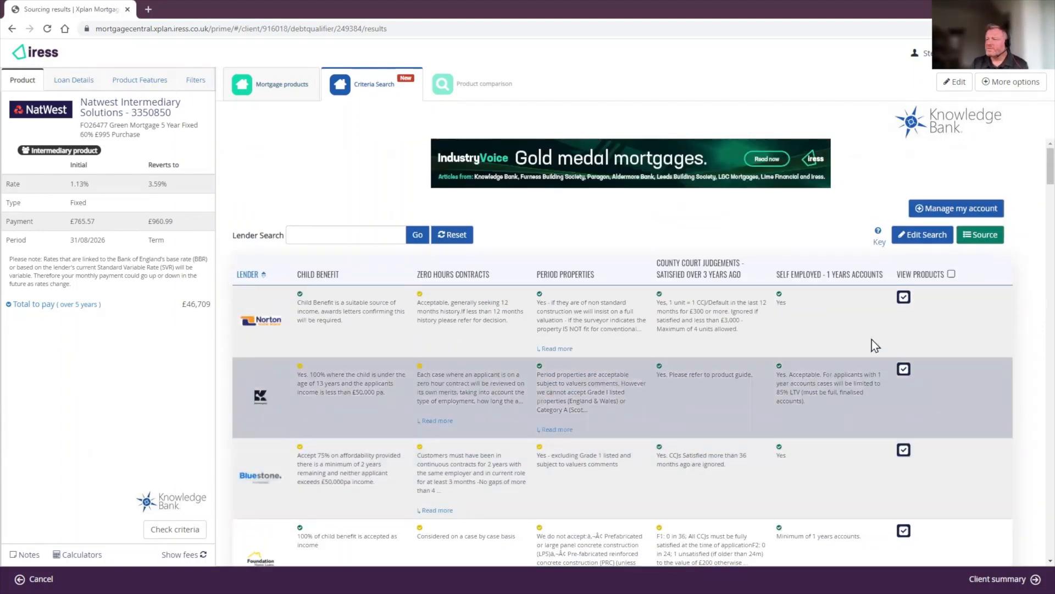
pyautogui.click(984, 236)
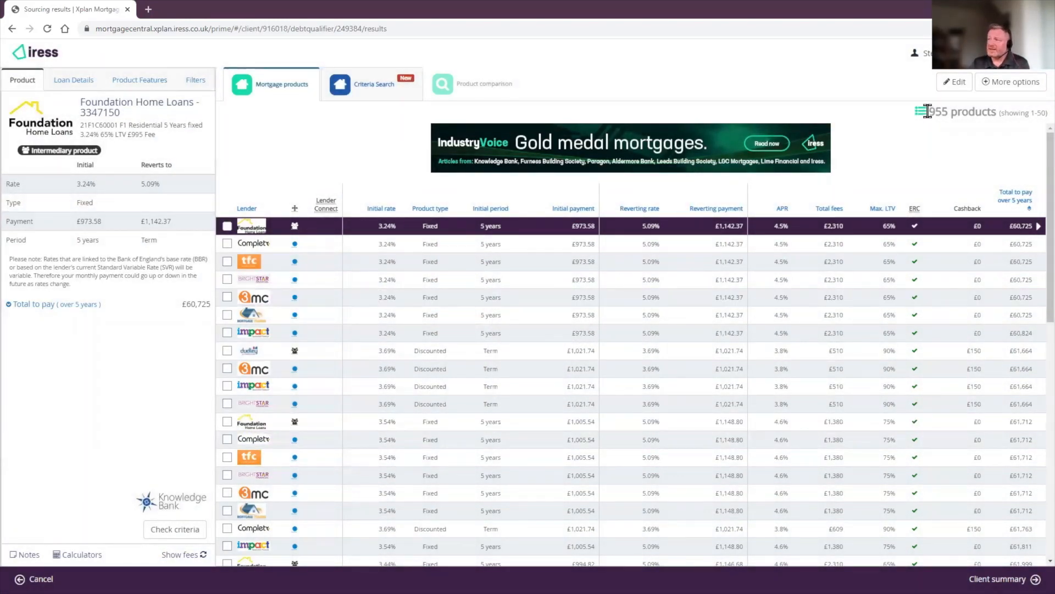
# Step: Note the 955 products, select the top Foundation Home Loans product, and return to Criteria Search
pyautogui.moveTo(927, 111); pyautogui.dragTo(952, 109)
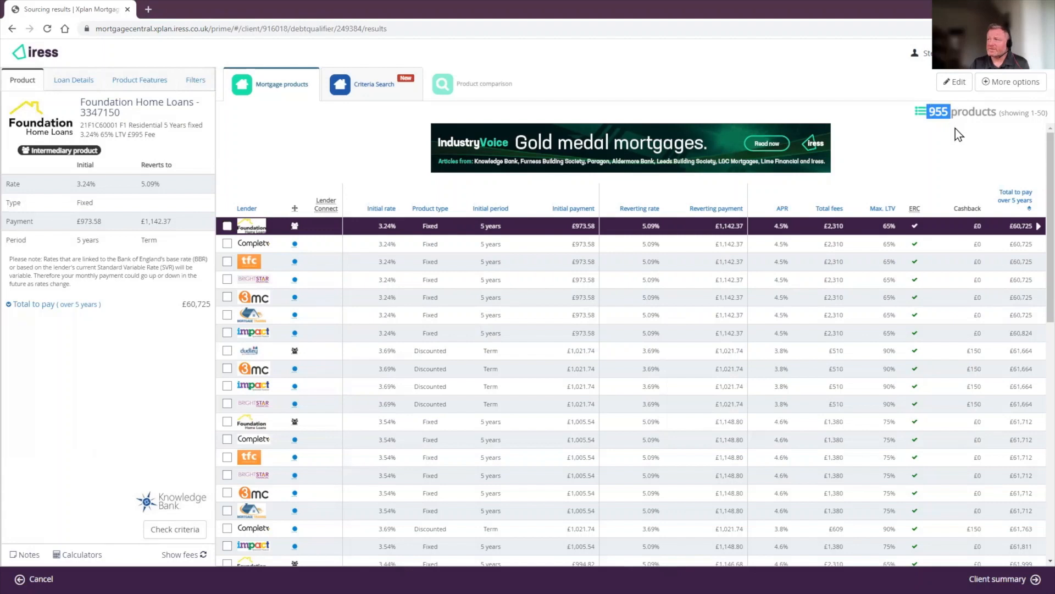
pyautogui.click(284, 177)
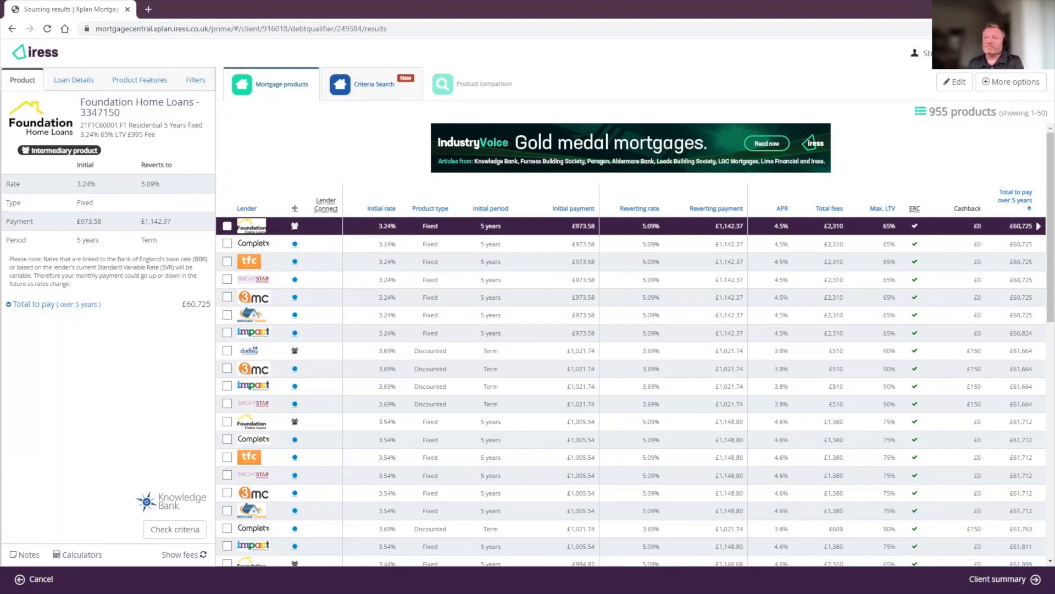
pyautogui.click(227, 225)
pyautogui.click(375, 98)
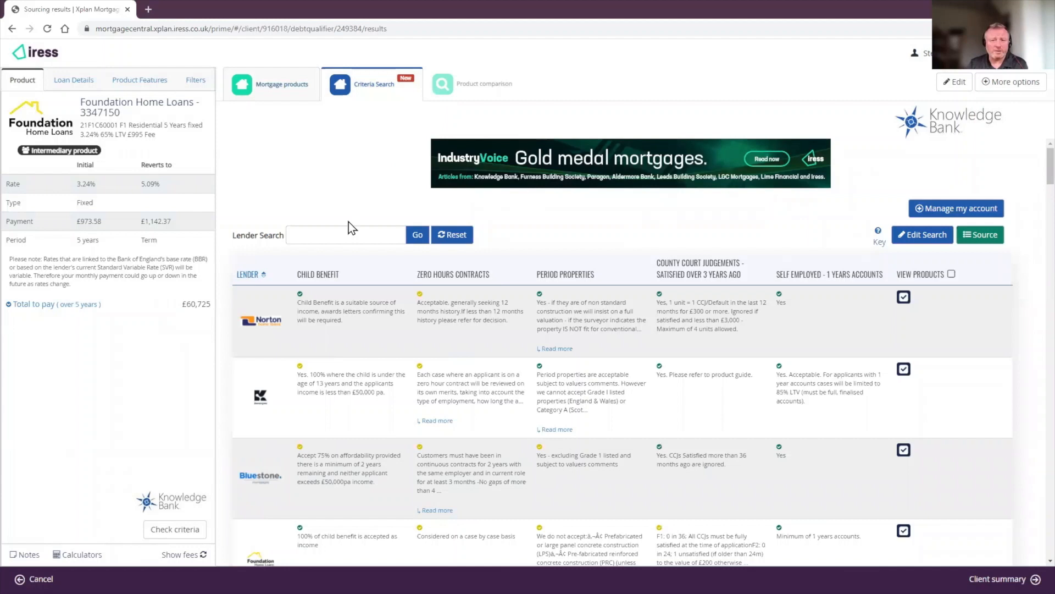
# Step: Log in to the Knowledge Bank broker account and show My Recent Searches
pyautogui.click(944, 215)
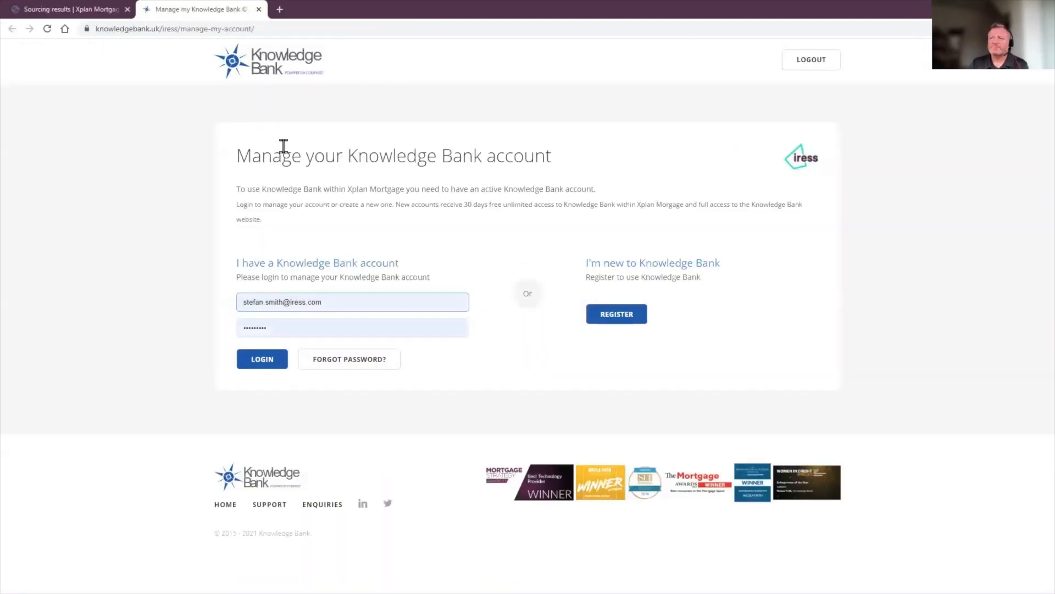
pyautogui.click(291, 80)
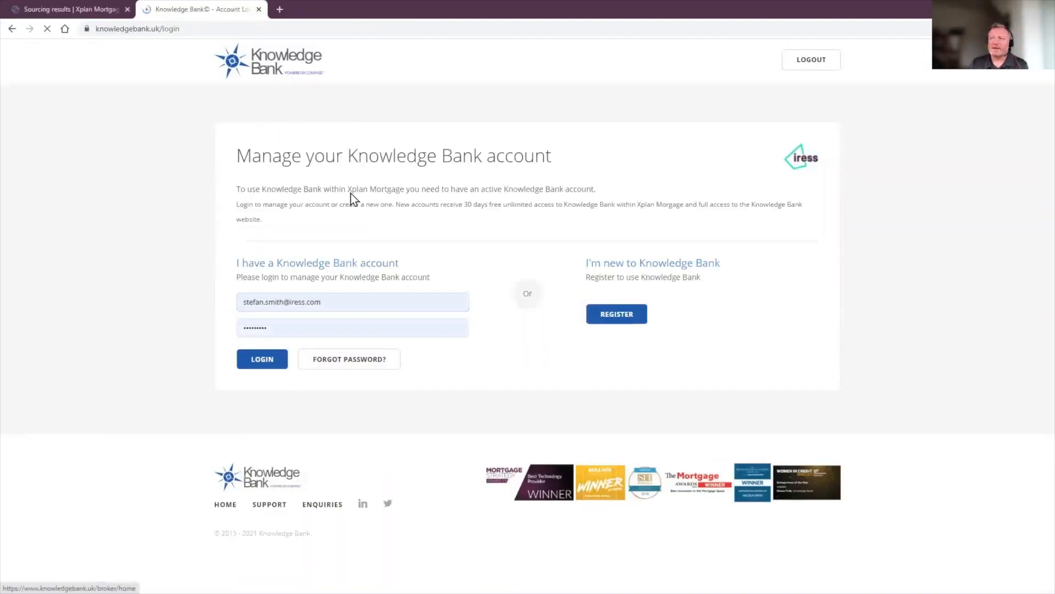
pyautogui.click(308, 369)
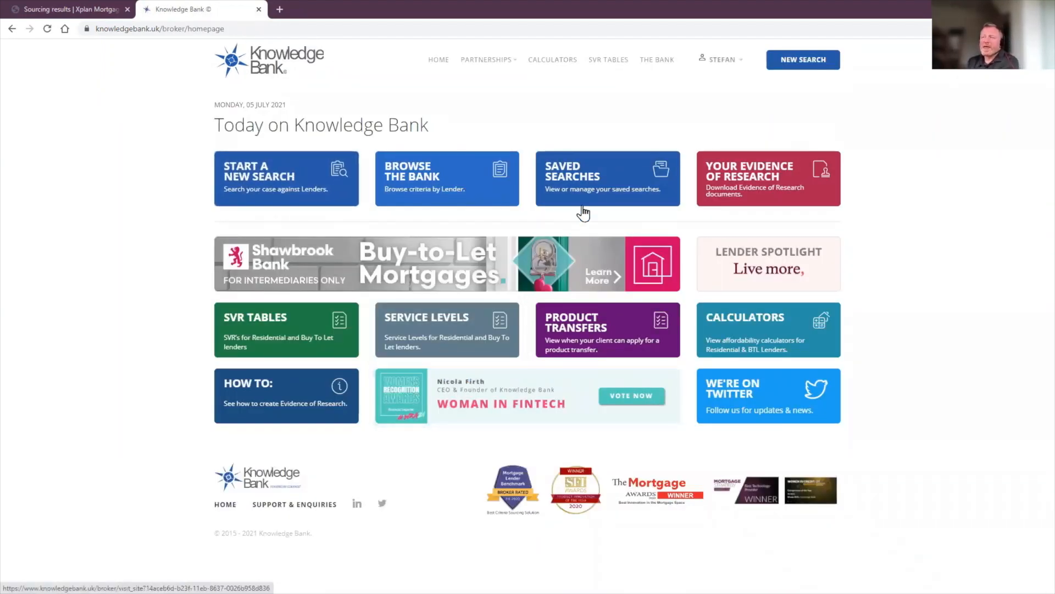
pyautogui.click(722, 60)
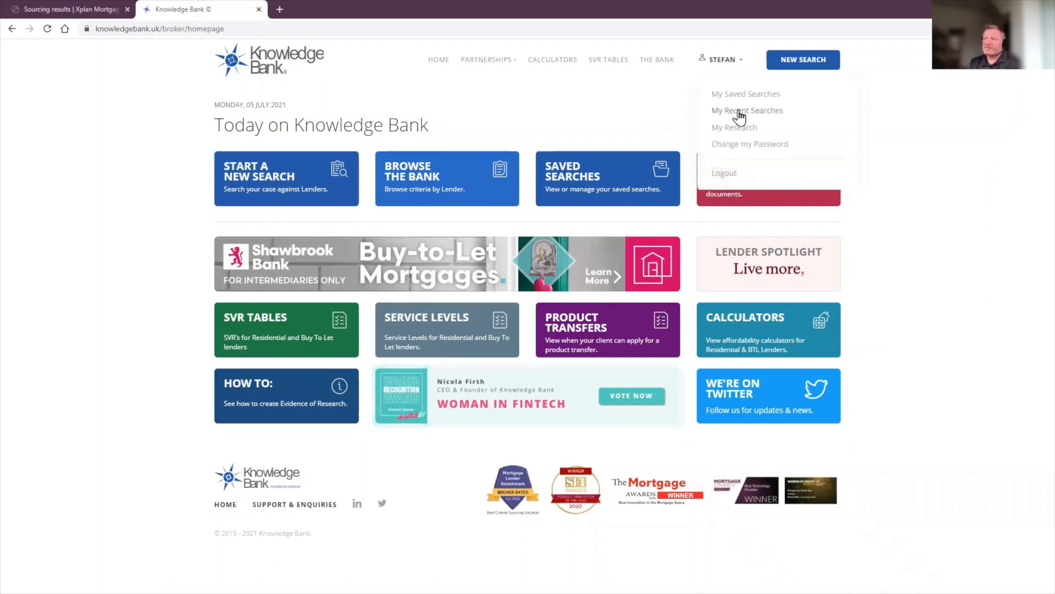
pyautogui.click(737, 113)
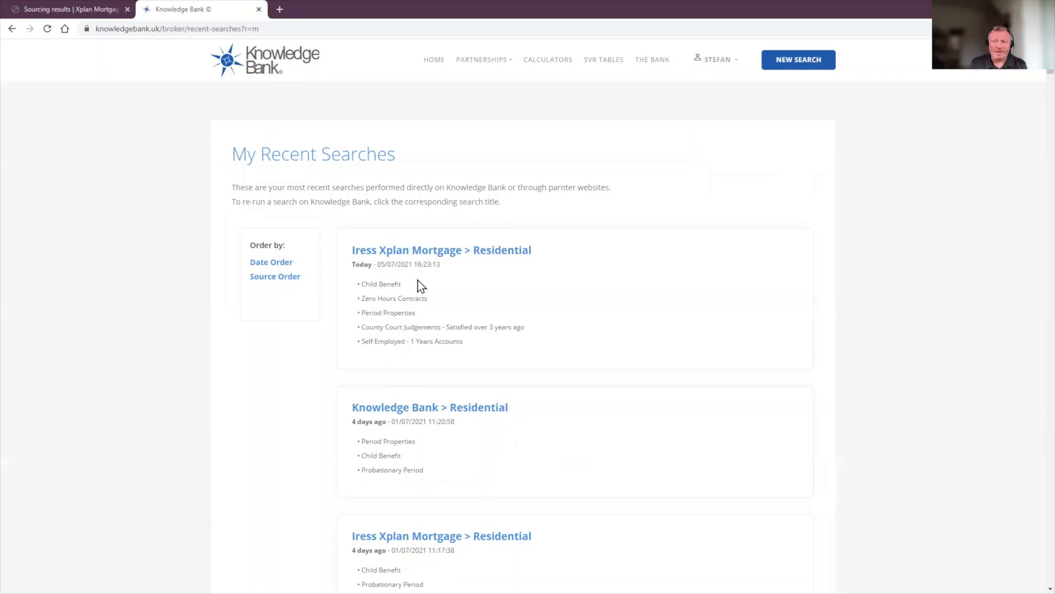
# Step: Reopen the Iress Xplan Mortgage > Residential search and start the Evidence of Research export
pyautogui.click(431, 254)
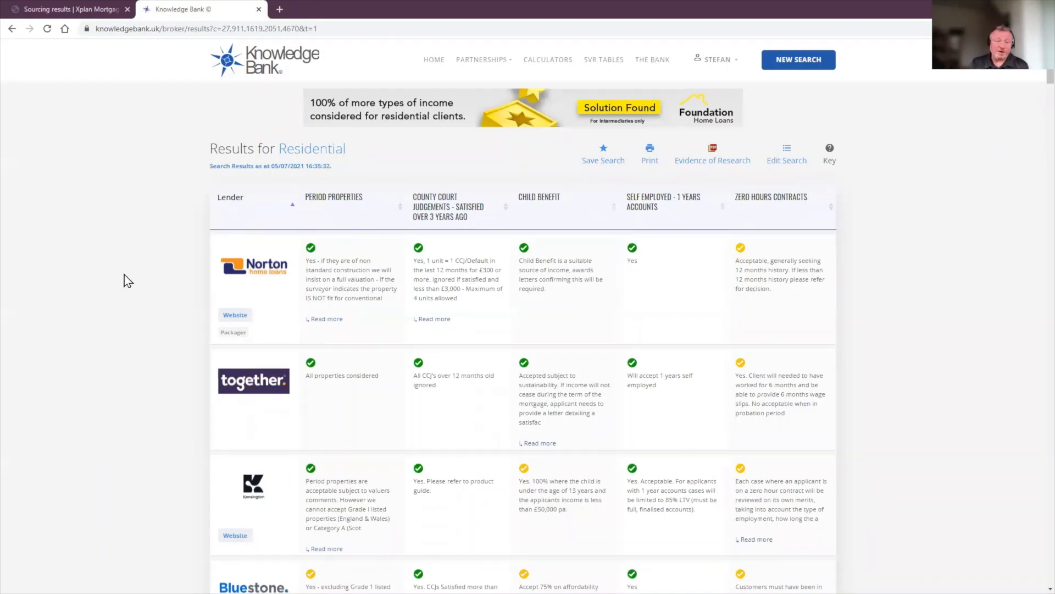
pyautogui.scroll(-4, 641, 319)
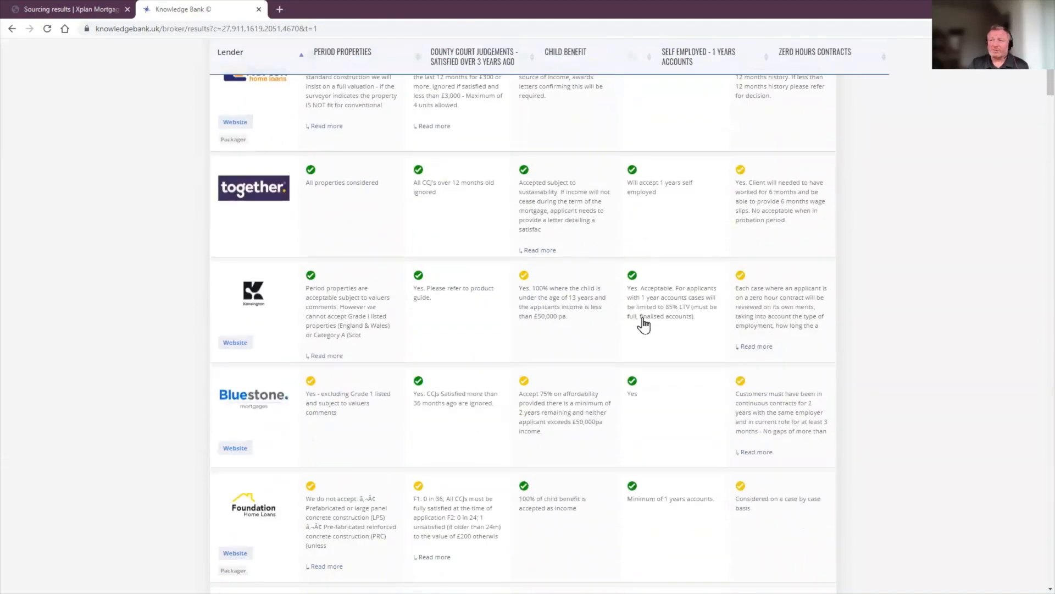
pyautogui.scroll(4, 785, 396)
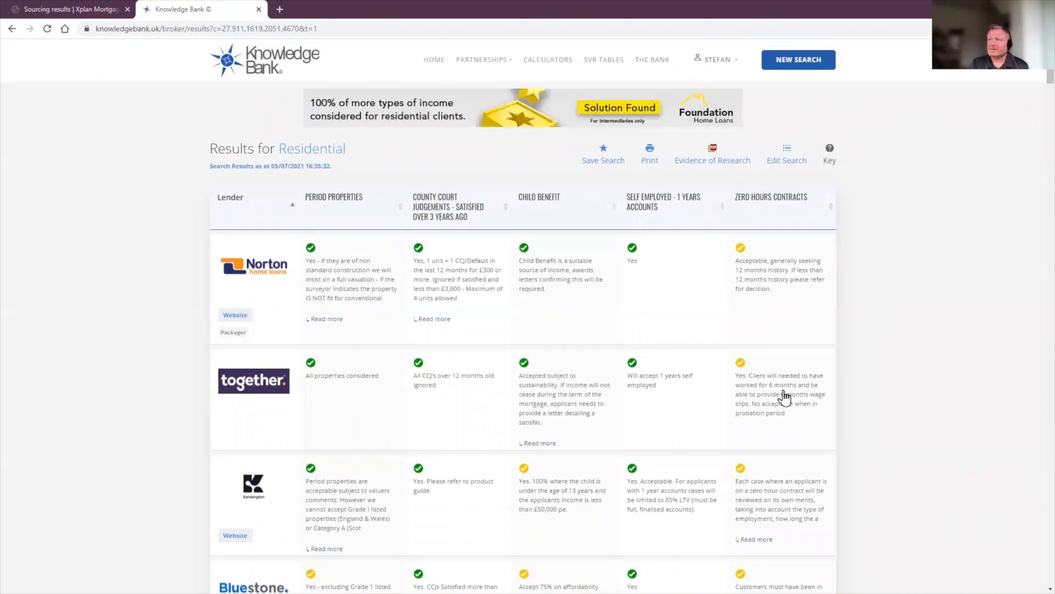
pyautogui.click(707, 159)
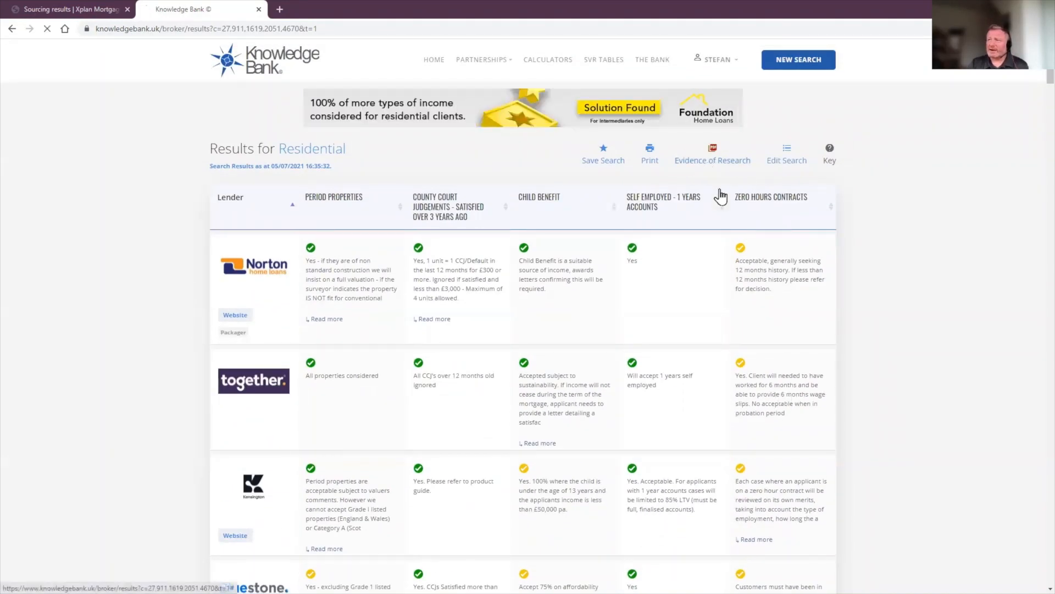
# Step: Enter a placeholder client name, a placeholder property address and a property value of 400000
pyautogui.click(565, 283)
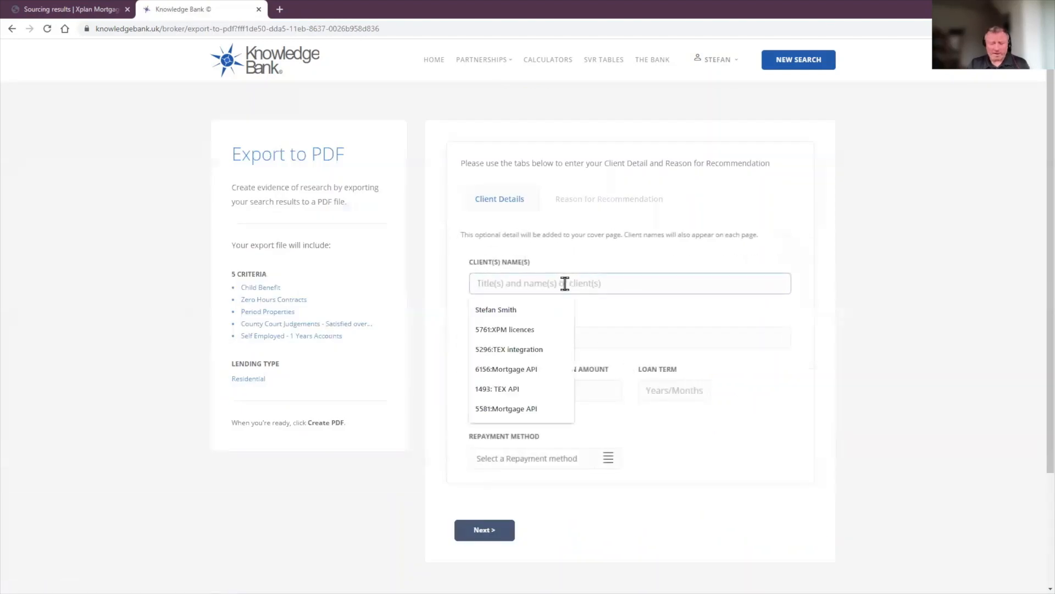
pyautogui.write('test')
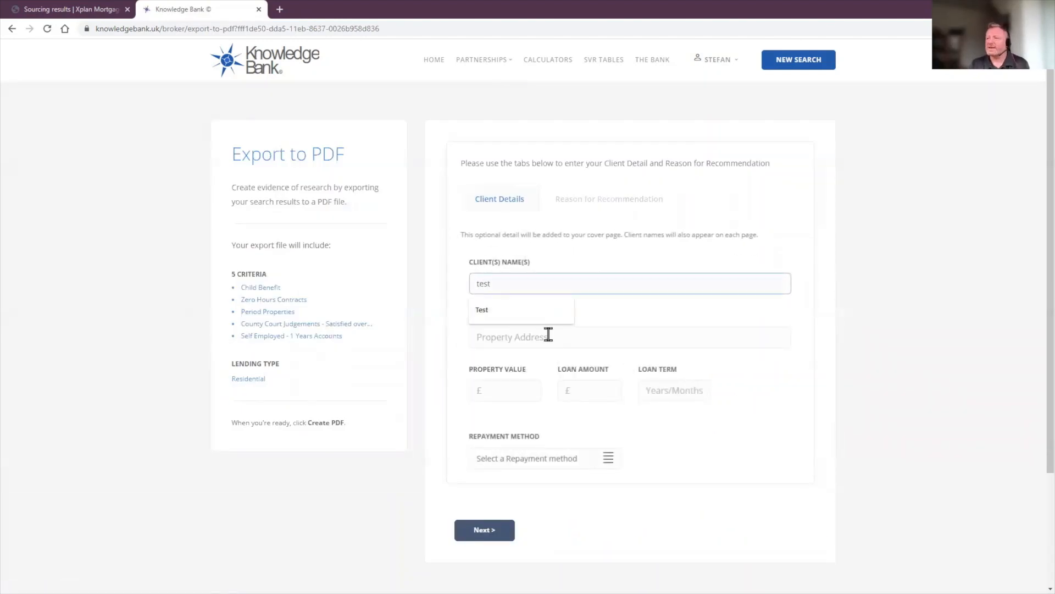
pyautogui.click(544, 337)
pyautogui.write('123')
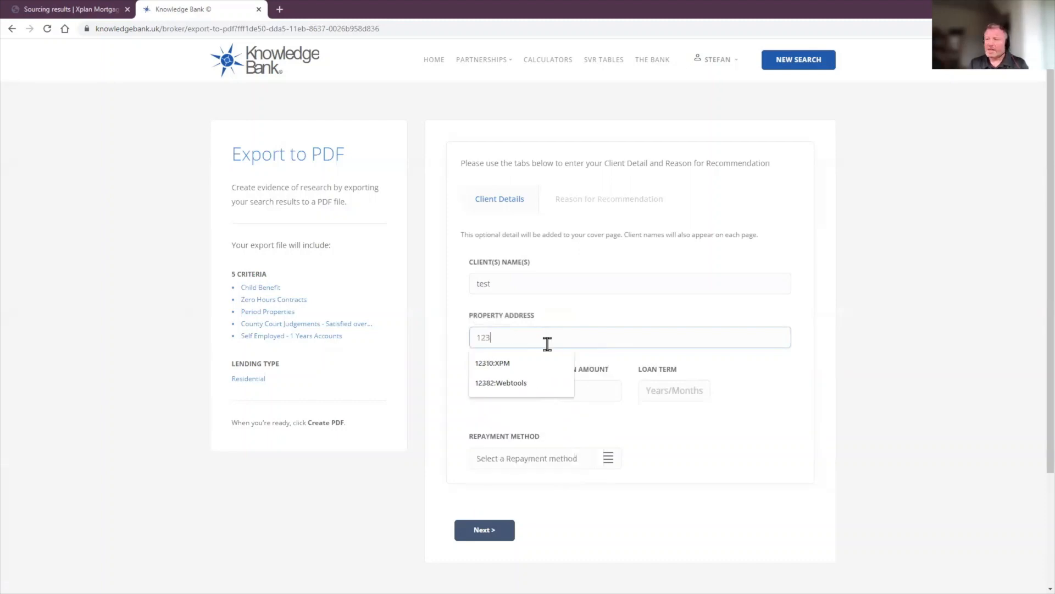
pyautogui.write(' address')
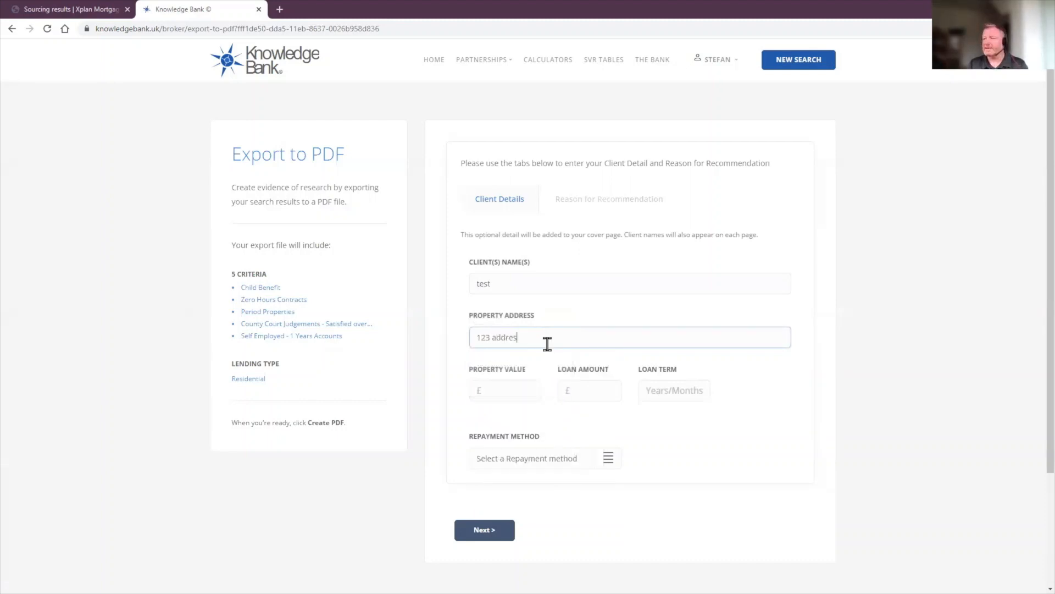
pyautogui.click(511, 390)
pyautogui.write('400000')
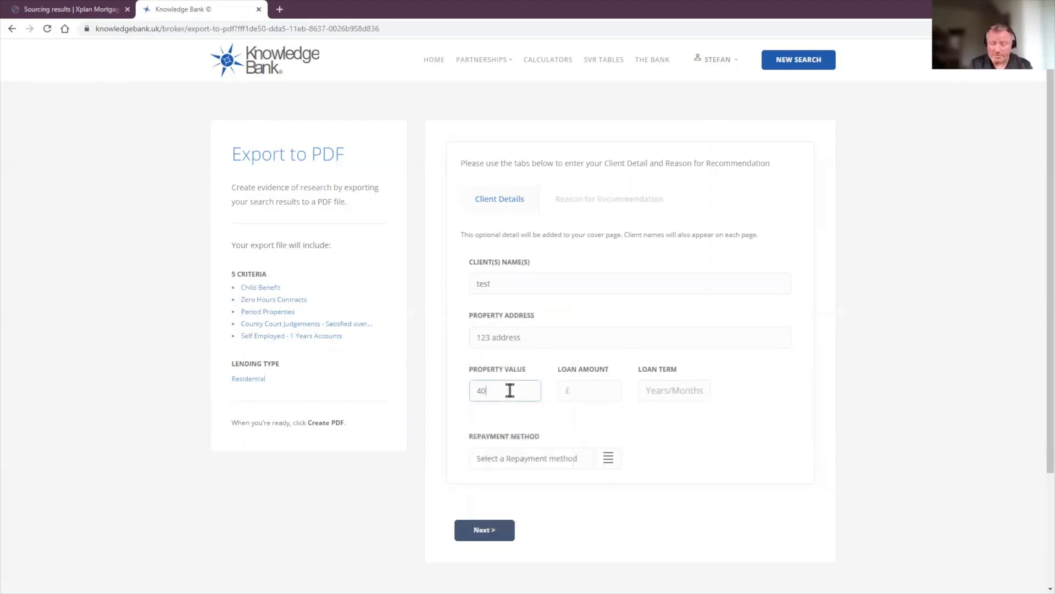
pyautogui.click(489, 530)
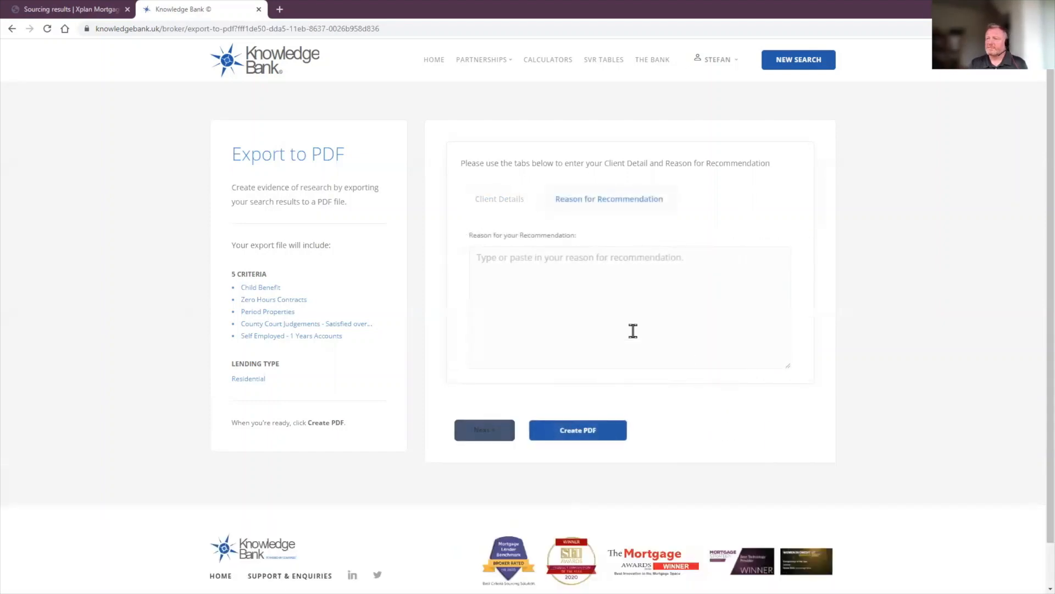
# Step: Add 'test' as the reason for recommendation and create the Evidence of Research PDF
pyautogui.click(569, 299)
pyautogui.write('test')
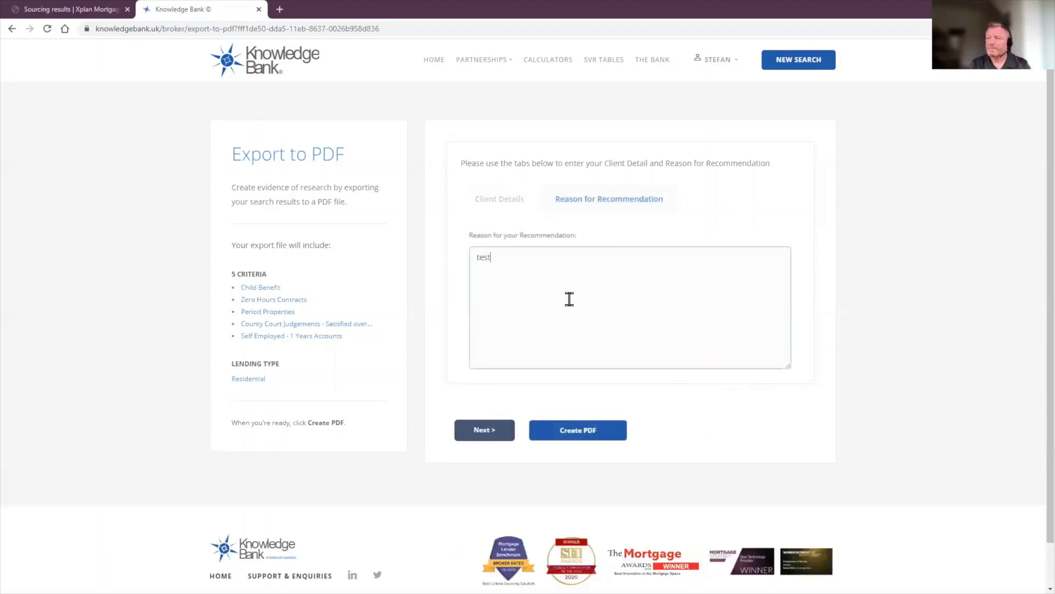
pyautogui.click(569, 436)
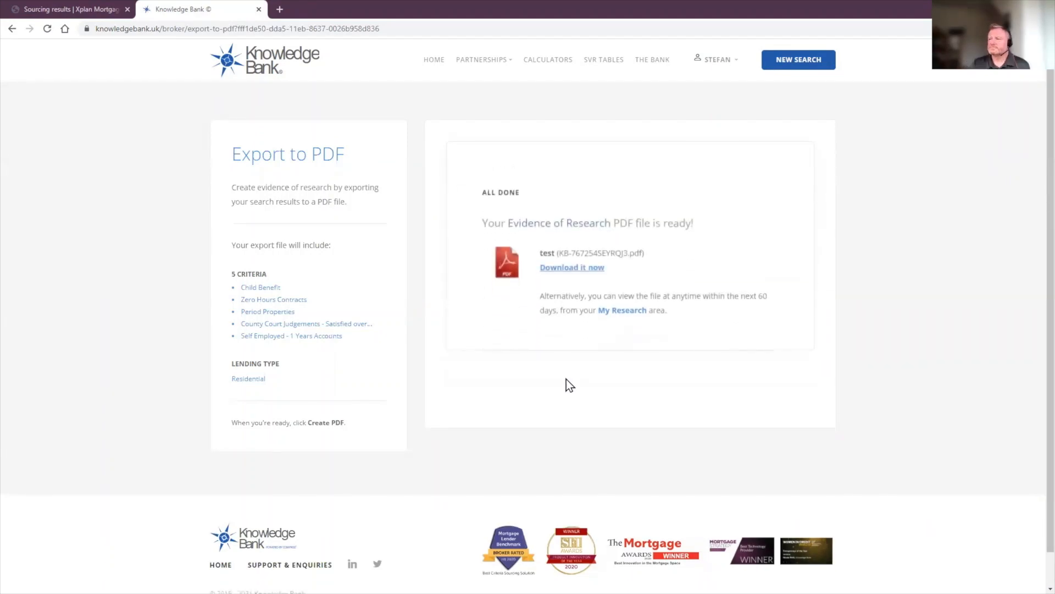
# Step: Download the 22-page Evidence of Research PDF, review pages 2, 3 and 1, then return to Xplan
pyautogui.click(570, 262)
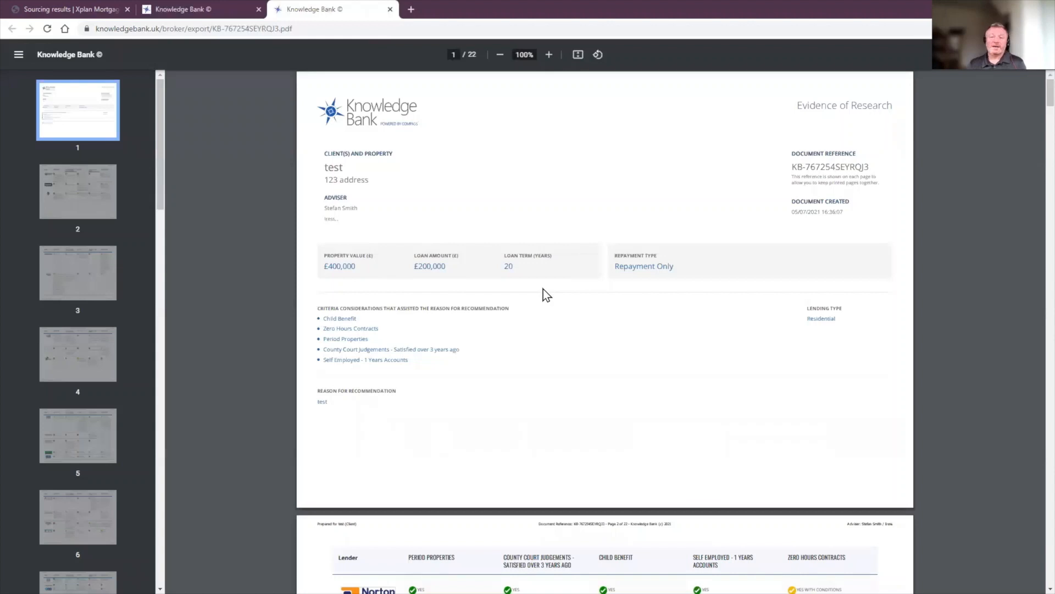
pyautogui.click(66, 191)
pyautogui.click(72, 286)
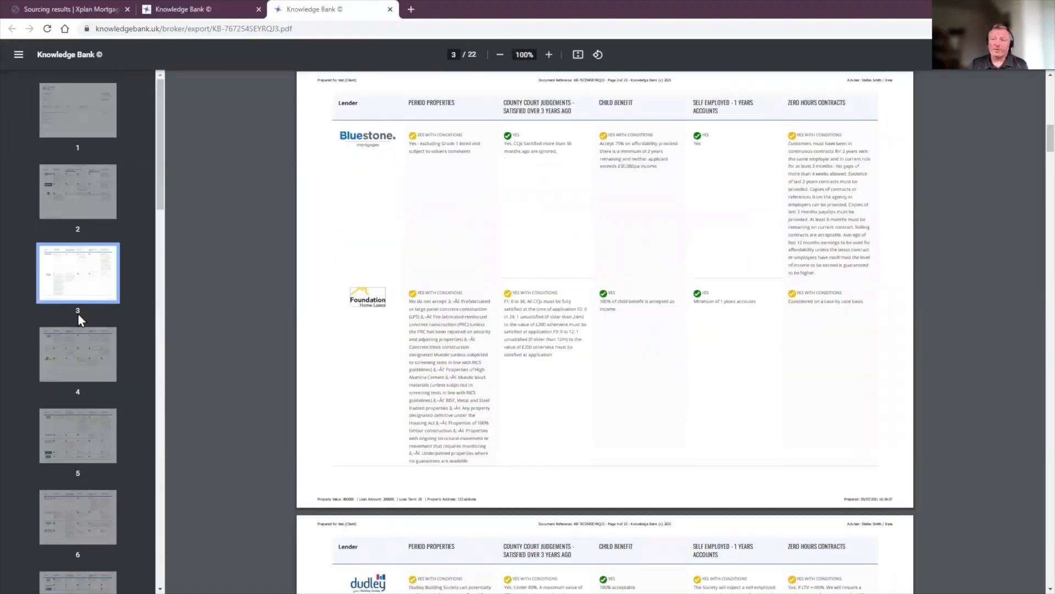
pyautogui.click(78, 113)
pyautogui.click(68, 11)
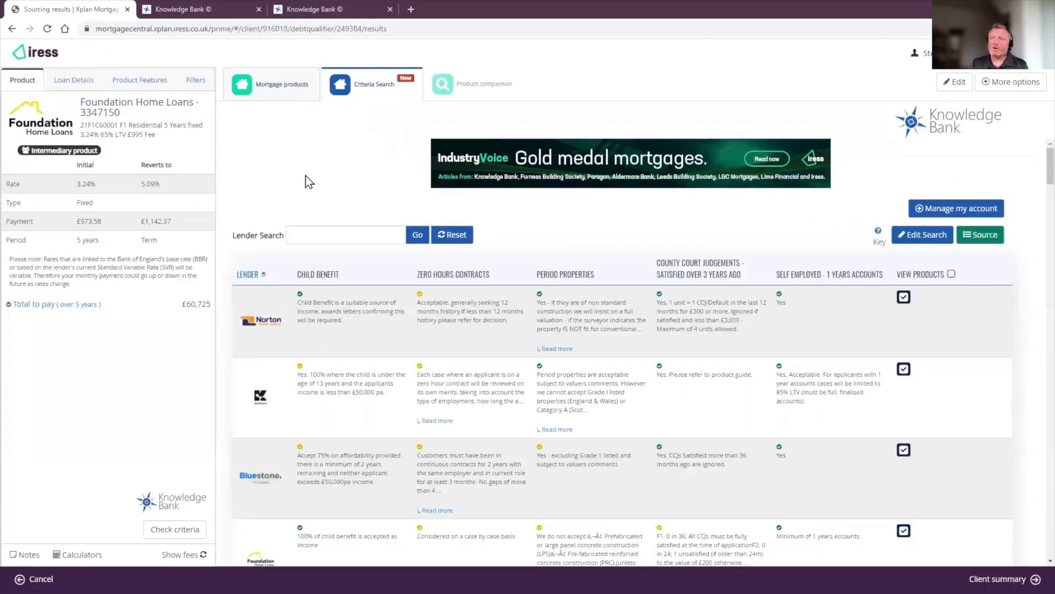
# Step: Export the mortgage products as a Product List Report PDF and open the downloaded file
pyautogui.click(265, 90)
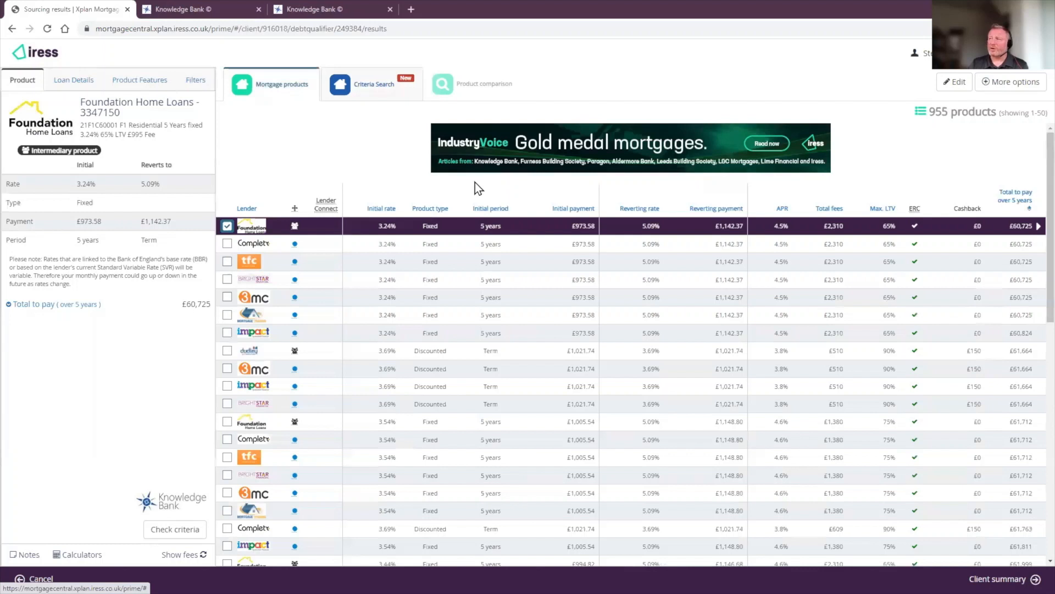
pyautogui.click(994, 91)
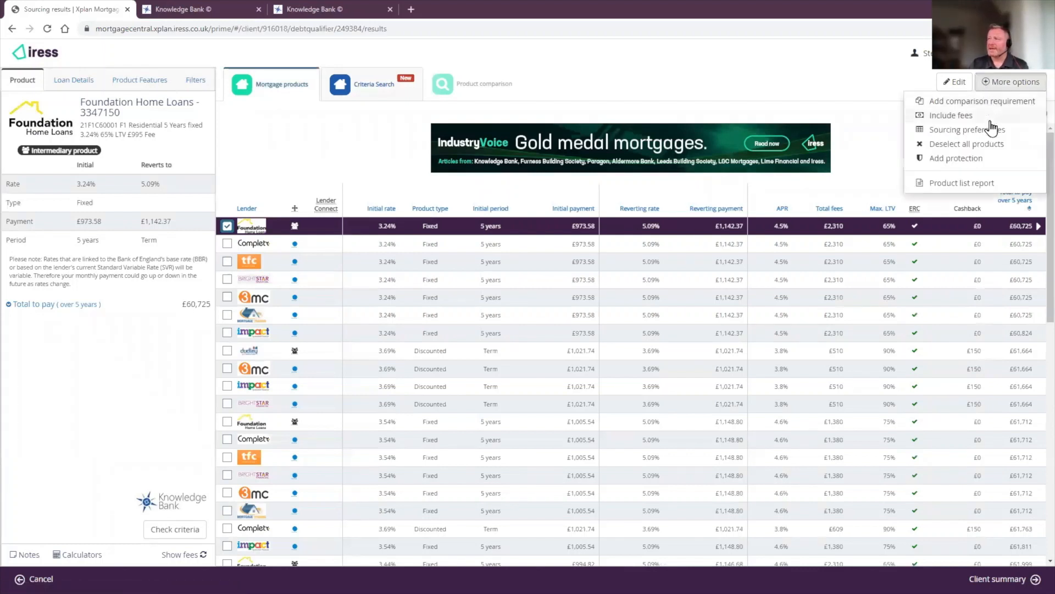
pyautogui.click(951, 188)
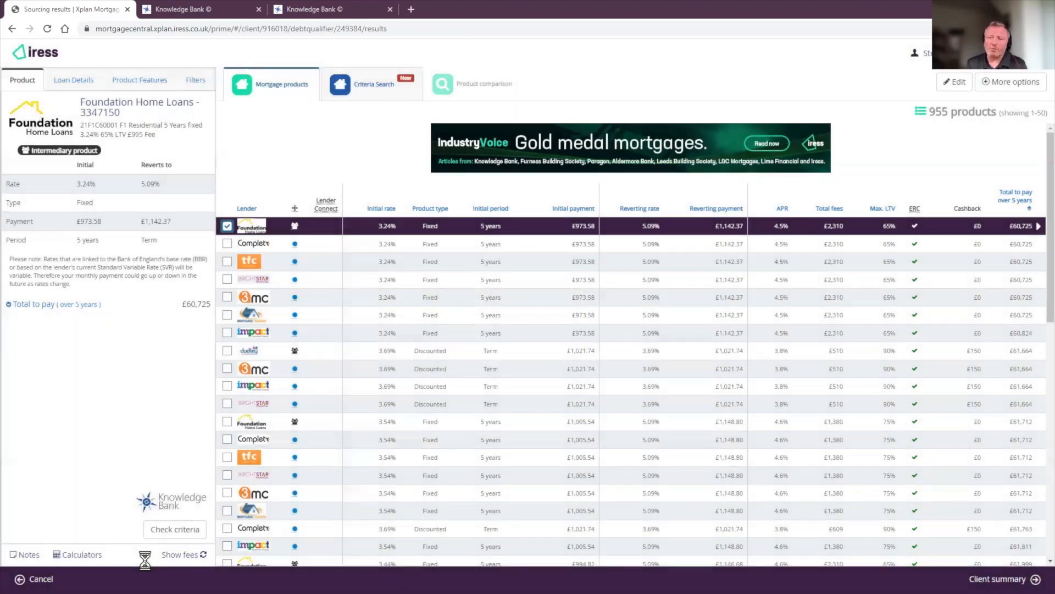
pyautogui.click(61, 579)
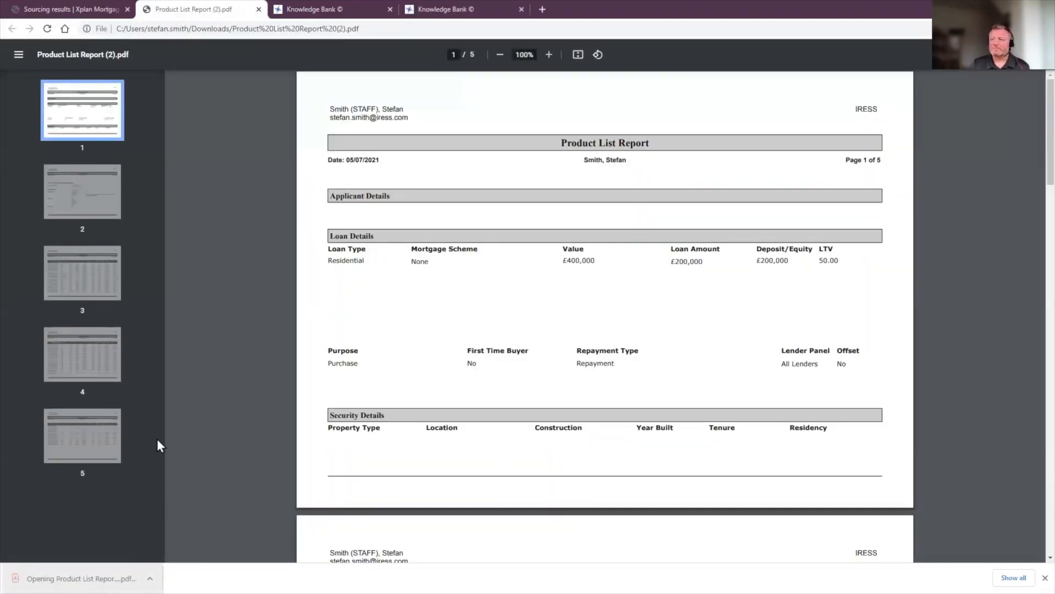
# Step: Return to the Evidence of Research PDF tab and scroll through its lender comparison pages
pyautogui.click(445, 8)
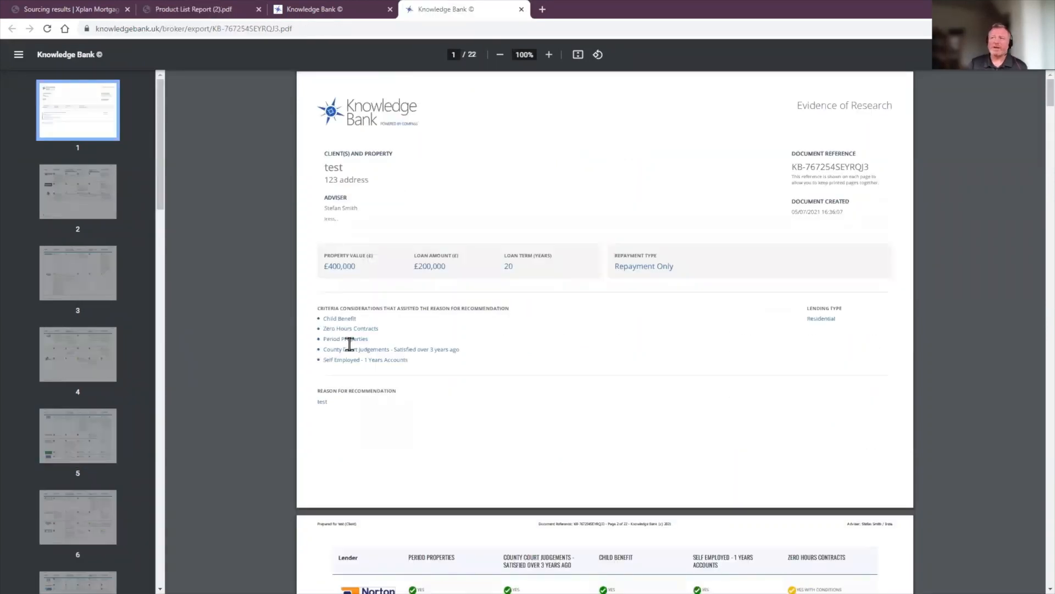
pyautogui.scroll(-5, 351, 351)
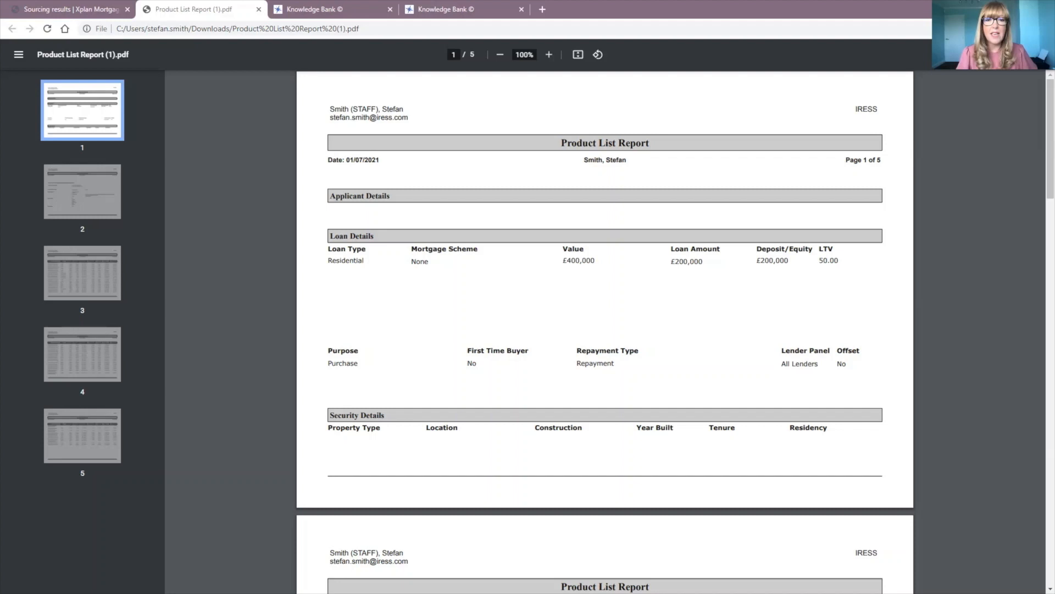
# Step: Glance at the Xplan sourcing results, then open the Evidence of Research PDF at page 1
pyautogui.click(92, 8)
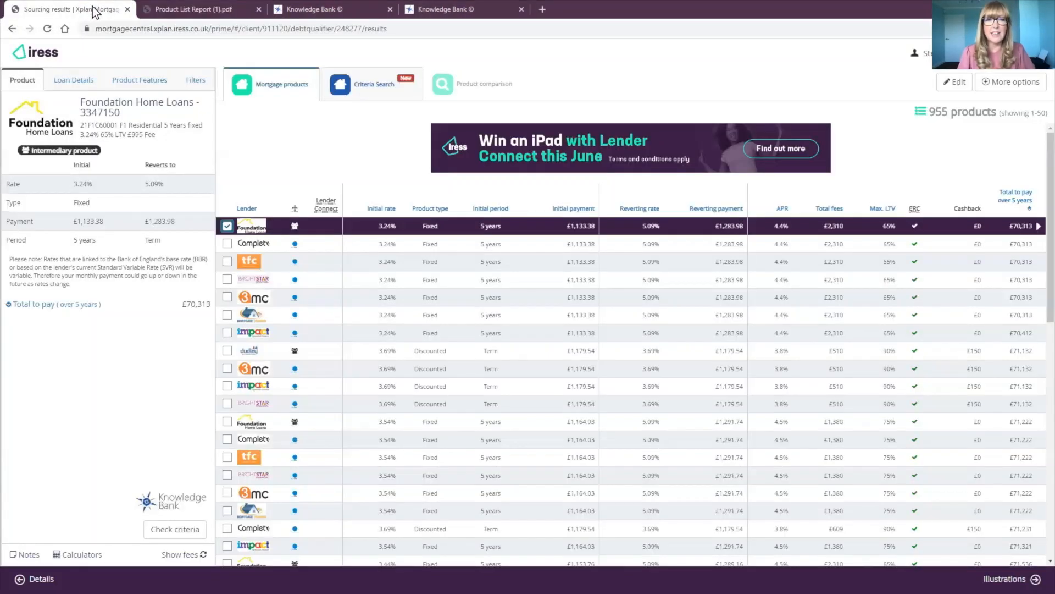
pyautogui.click(448, 9)
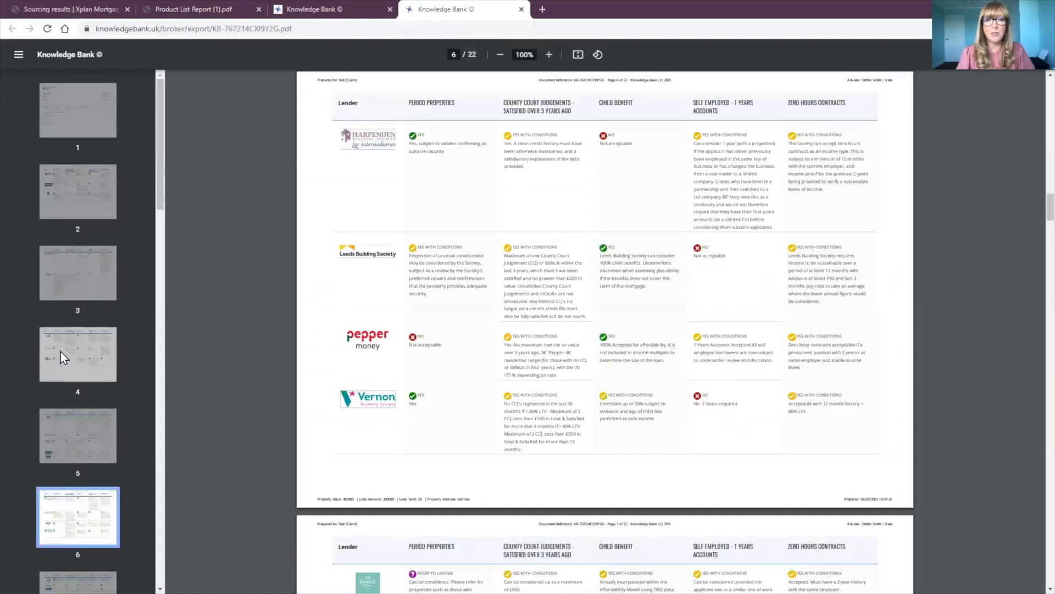
pyautogui.click(75, 129)
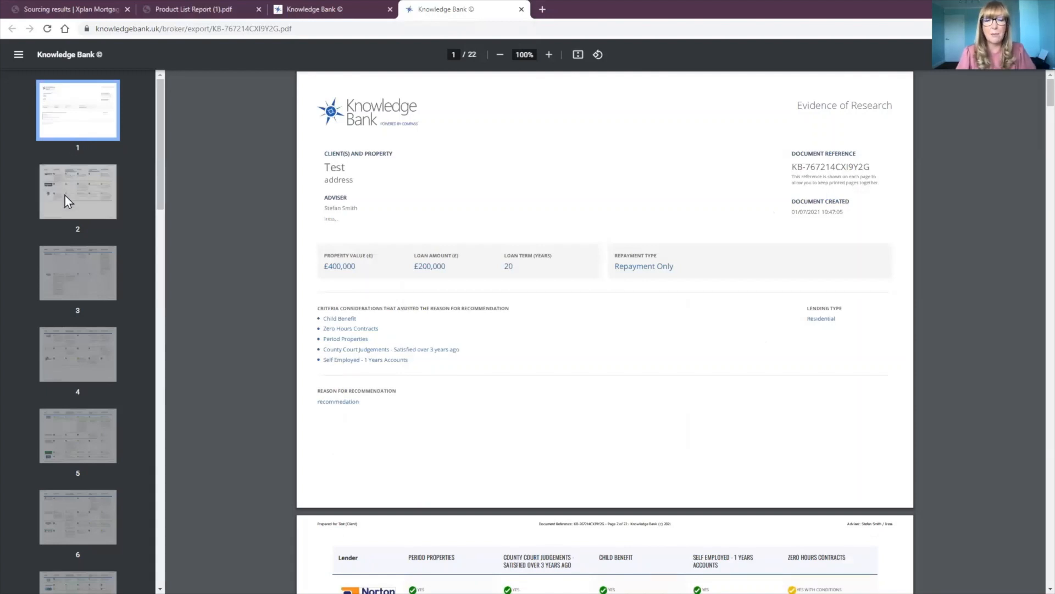
# Step: Review the first lender comparison page, then return to the £400,000 property / £200,000 loan summary
pyautogui.scroll(-9, 64, 196)
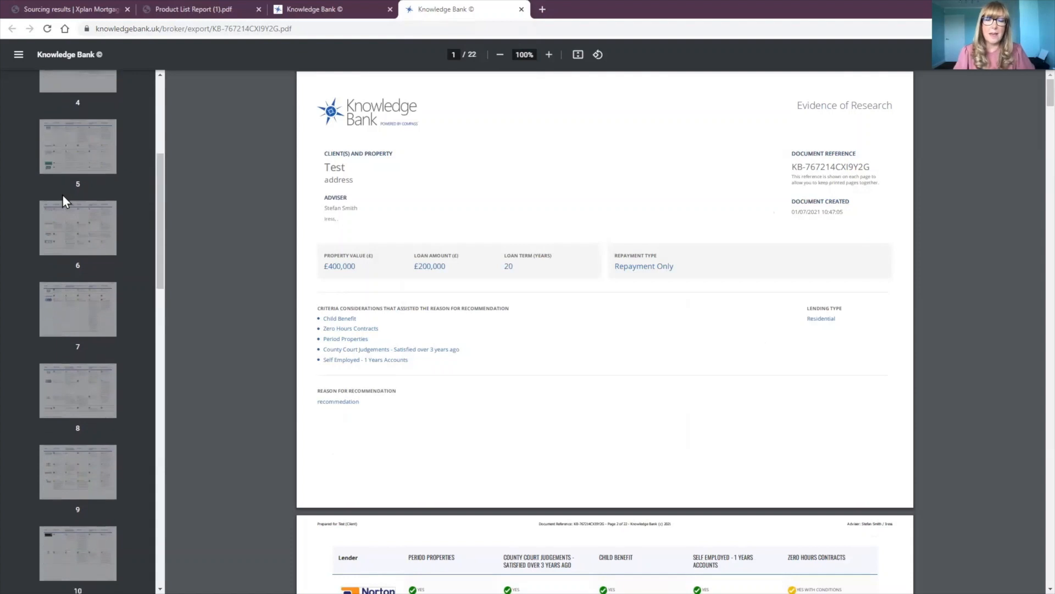
pyautogui.scroll(9, 63, 195)
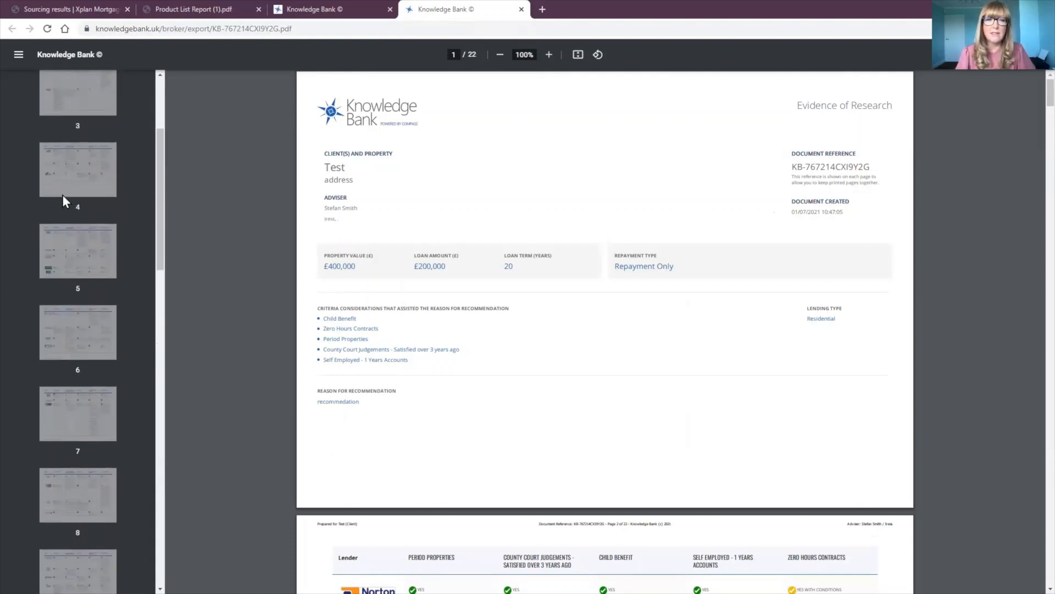
pyautogui.click(65, 193)
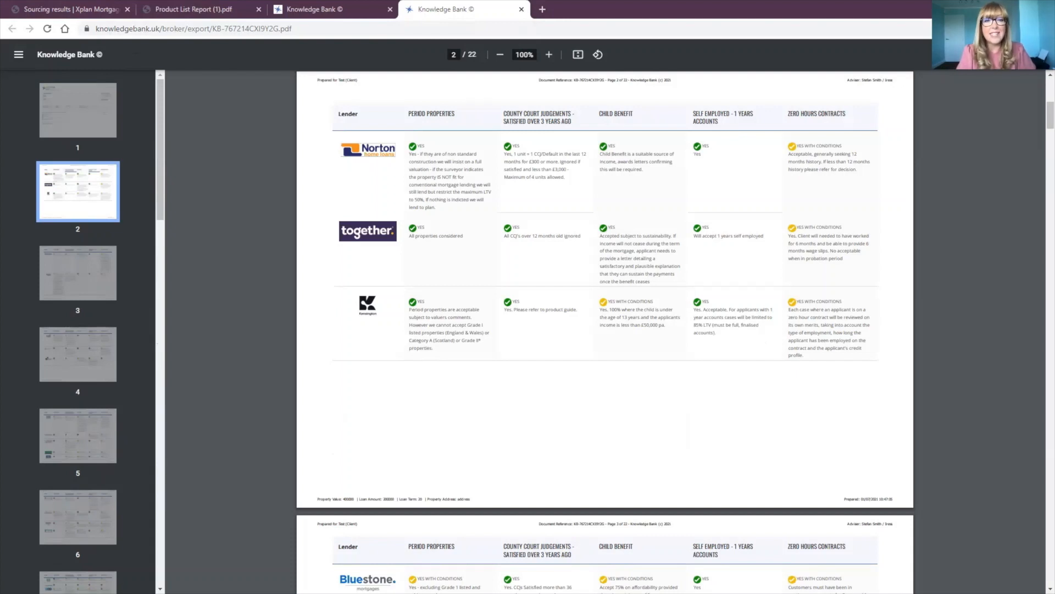
pyautogui.click(66, 101)
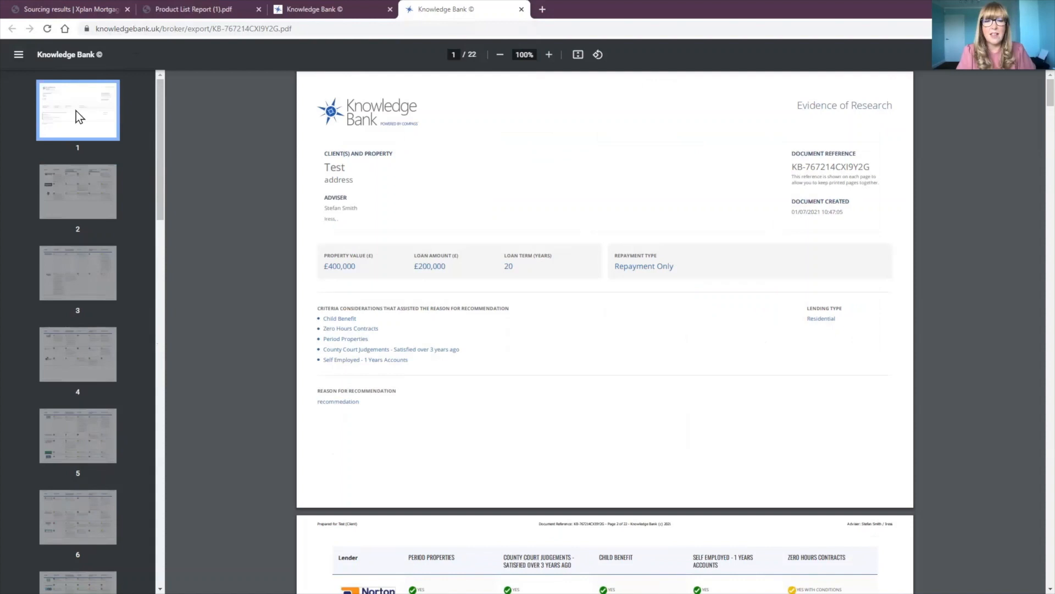